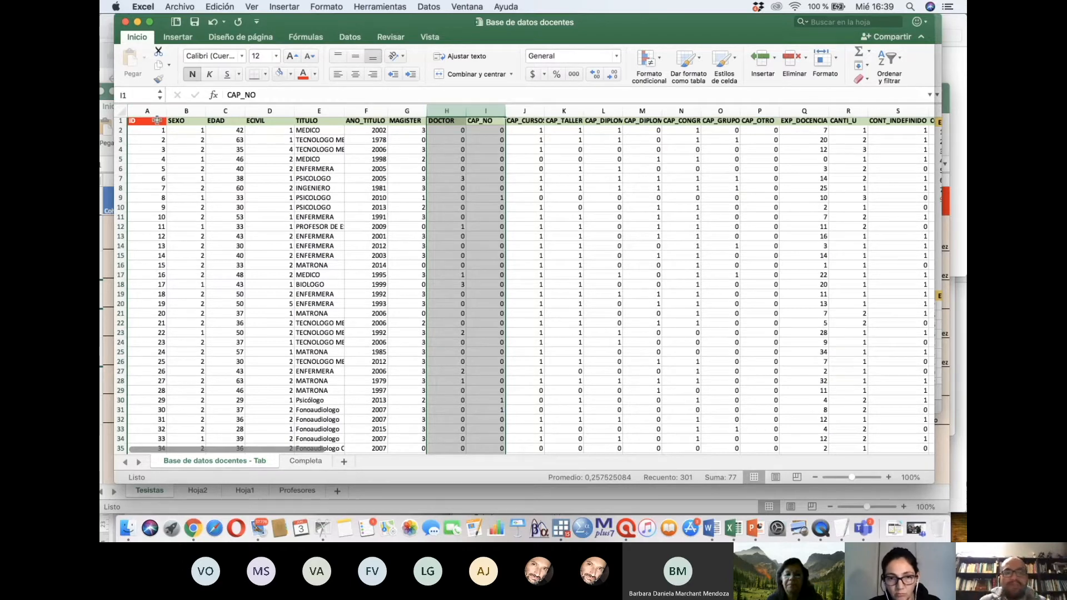
- Select the ID, SEXO, EDAD, ECIVIL, TITULO and ANO_TITULO columns one at a time
{"action": "left_click", "coordinate": [150, 110]}
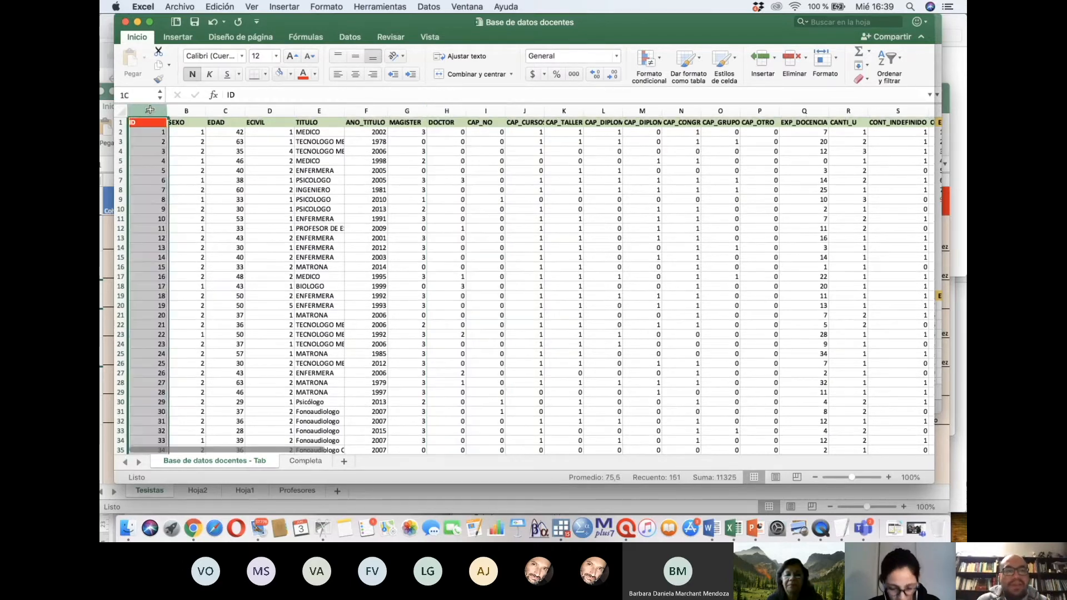
{"action": "left_click", "coordinate": [184, 111]}
{"action": "left_click", "coordinate": [230, 110]}
{"action": "left_click", "coordinate": [267, 110]}
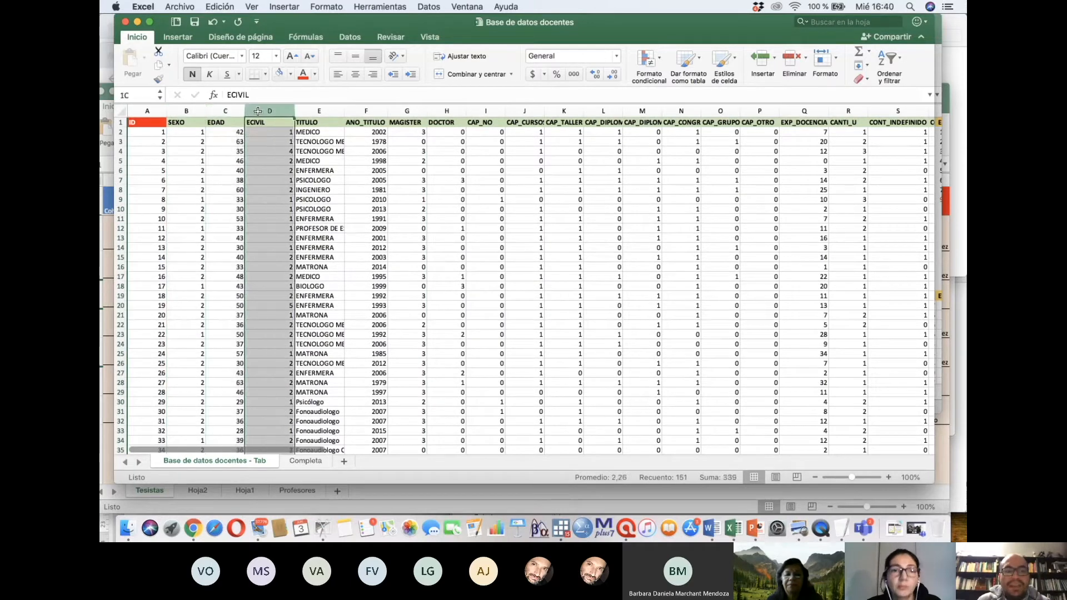
{"action": "left_click", "coordinate": [318, 111]}
{"action": "left_click", "coordinate": [356, 110]}
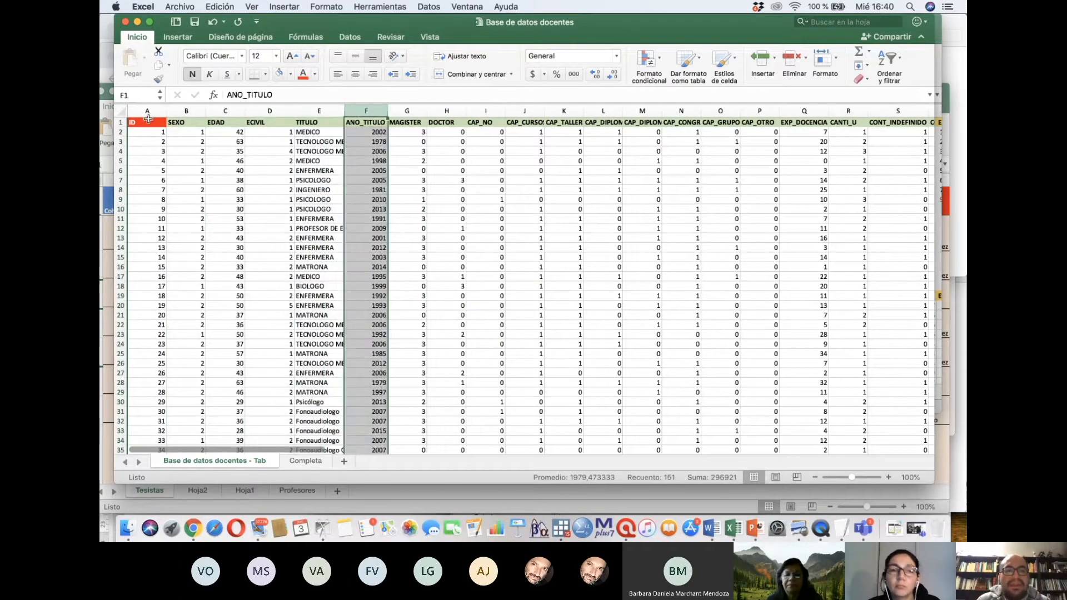
- Select participant rows 2 to 6 one at a time, and rows 2 to 13 together
{"action": "left_click", "coordinate": [120, 132]}
{"action": "left_click", "coordinate": [120, 143]}
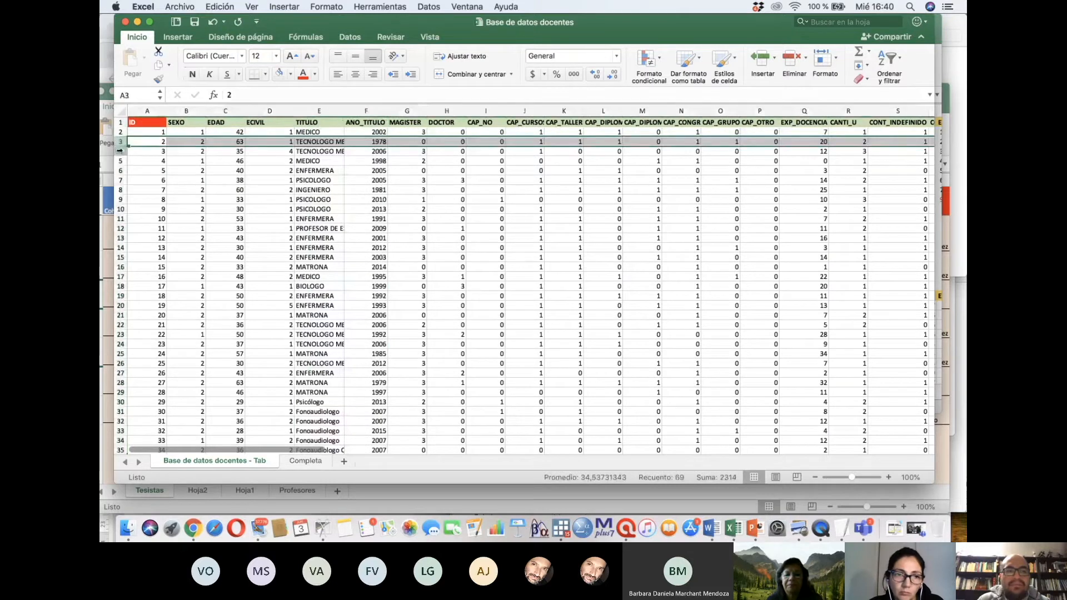
{"action": "left_click", "coordinate": [120, 152]}
{"action": "left_click", "coordinate": [120, 160]}
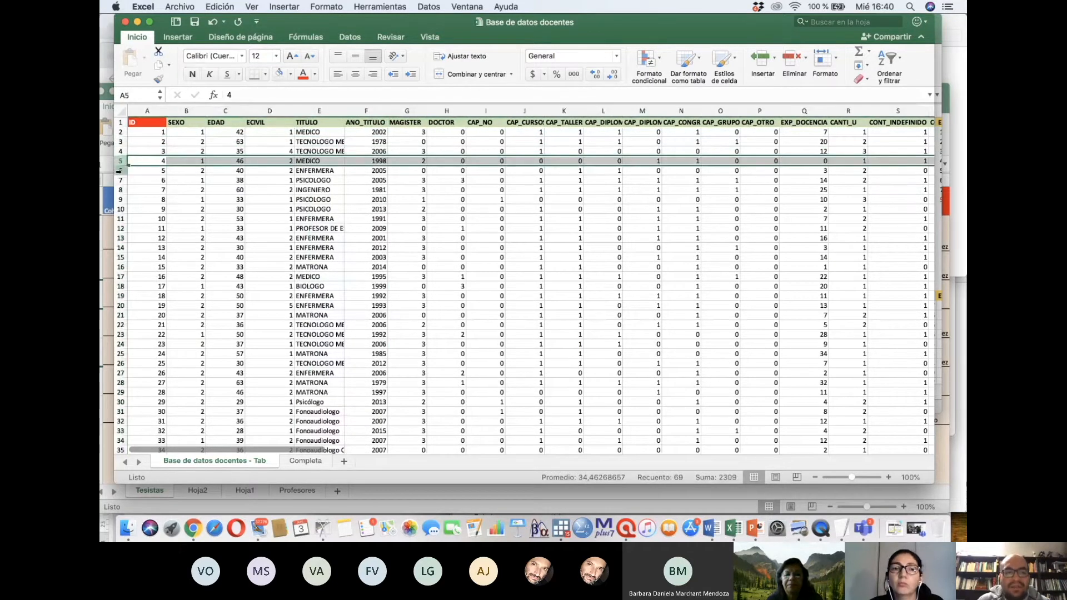
{"action": "left_click", "coordinate": [120, 170]}
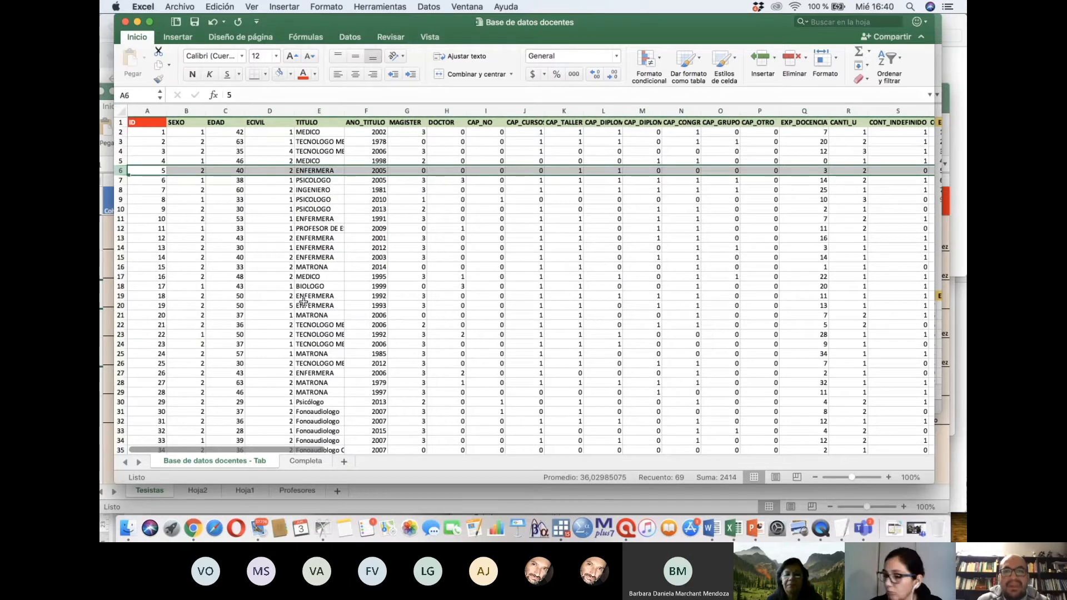
{"action": "left_click_drag", "start_coordinate": [120, 132], "coordinate": [120, 235]}
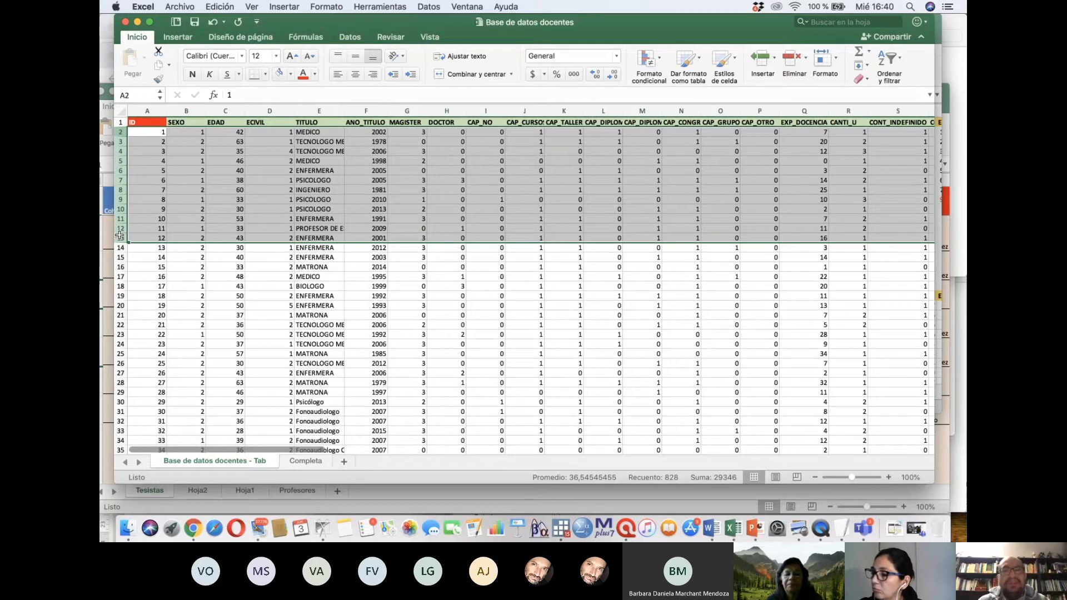
- Select the variable columns SEXO through CAP_NO together, and the SEXO and EDAD columns individually
{"action": "left_click_drag", "start_coordinate": [193, 115], "coordinate": [500, 114]}
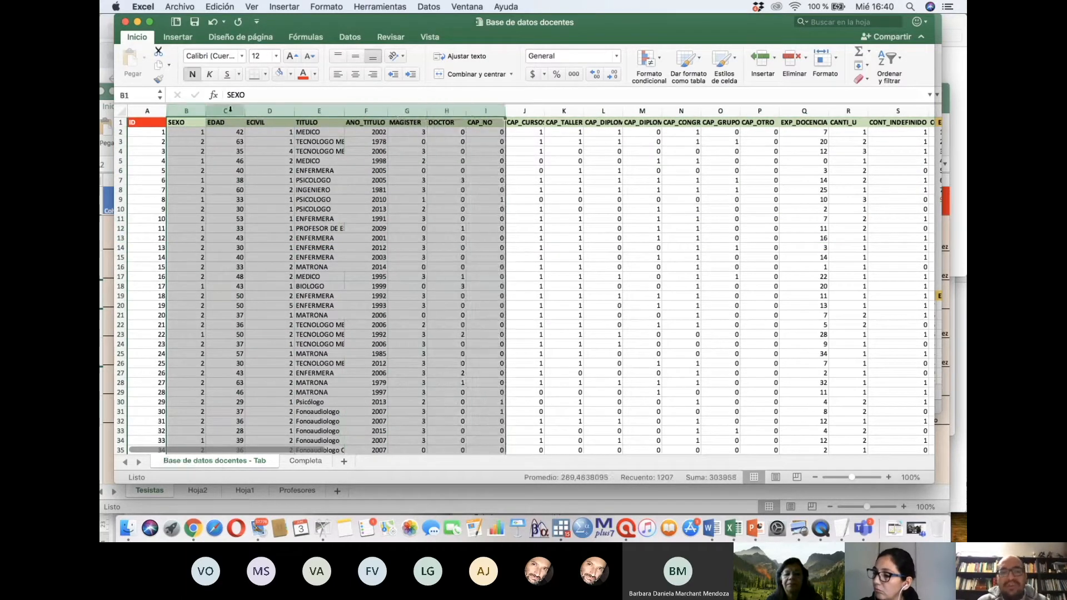
{"action": "left_click", "coordinate": [184, 110]}
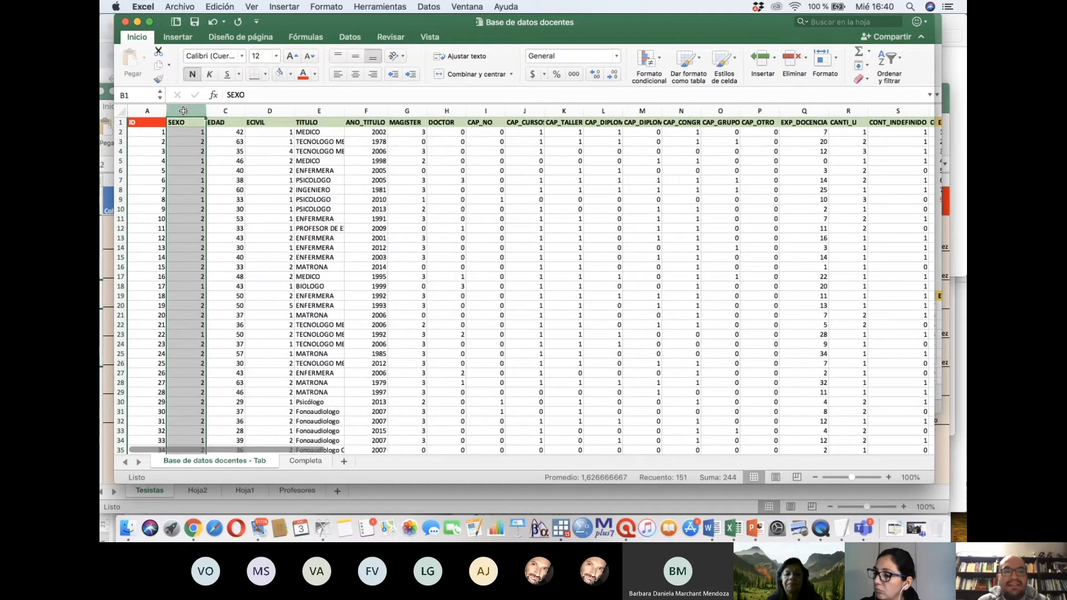
{"action": "left_click", "coordinate": [215, 111]}
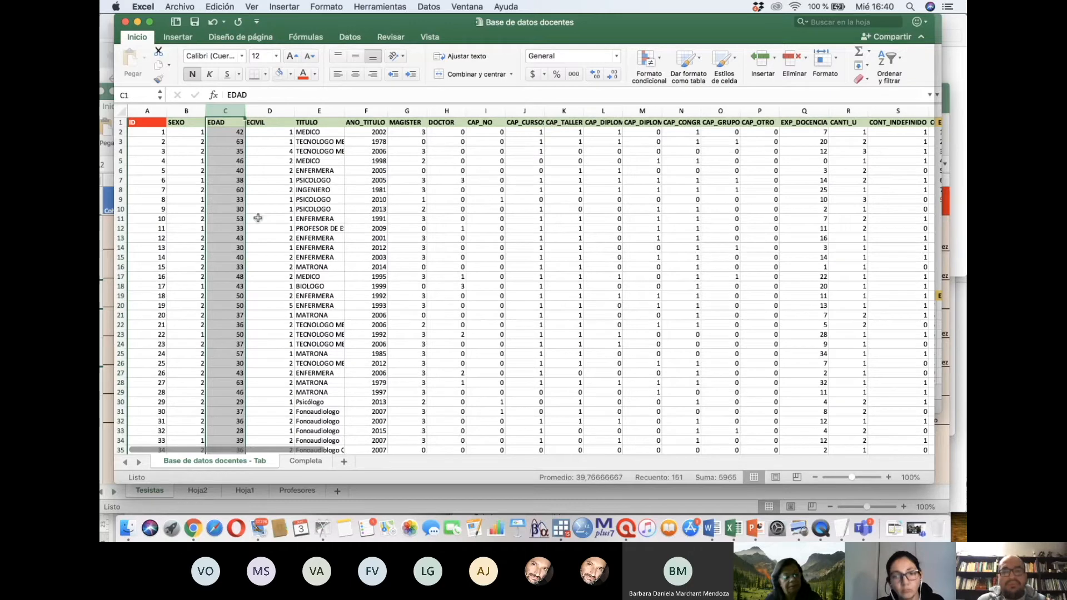
- Open the Completa sheet and select the coding legend in rows 1 to 18
{"action": "left_click", "coordinate": [314, 463]}
{"action": "scroll", "coordinate": [349, 305], "scroll_direction": "up", "scroll_amount": 10}
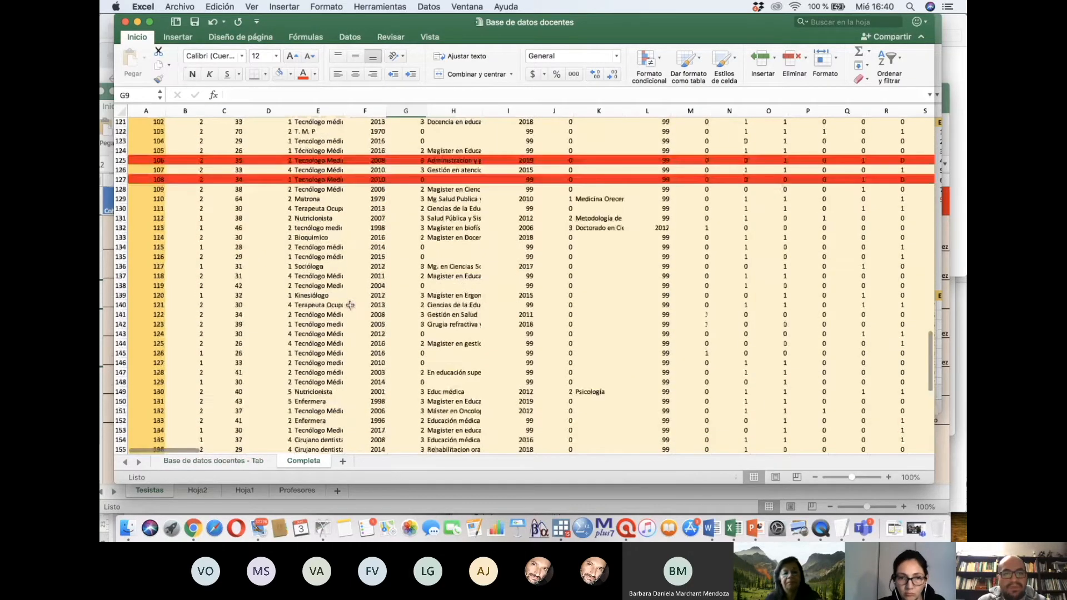
{"action": "scroll", "coordinate": [350, 305], "scroll_direction": "up", "scroll_amount": 20}
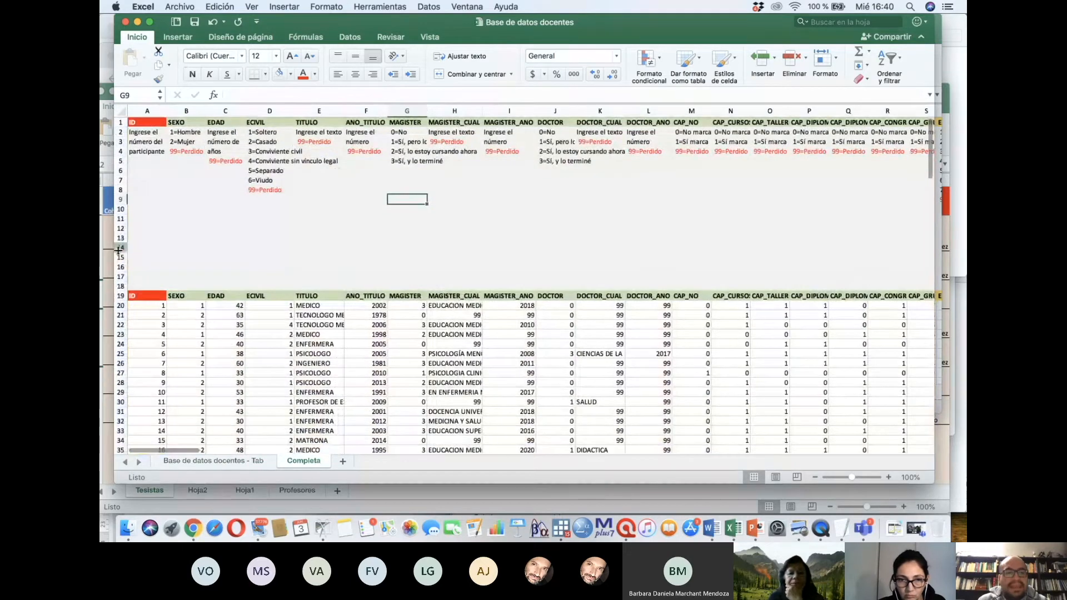
{"action": "left_click_drag", "start_coordinate": [123, 286], "coordinate": [125, 117]}
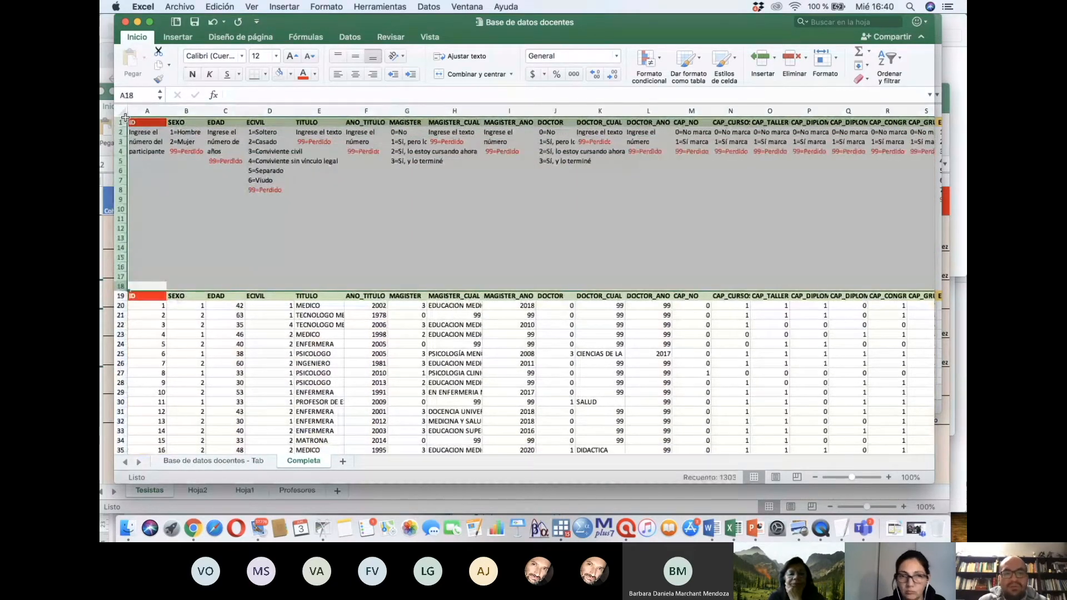
- Compare the SEXO codes in the legend, including the missing-value code, with the entries of the first two participants
{"action": "left_click", "coordinate": [189, 135]}
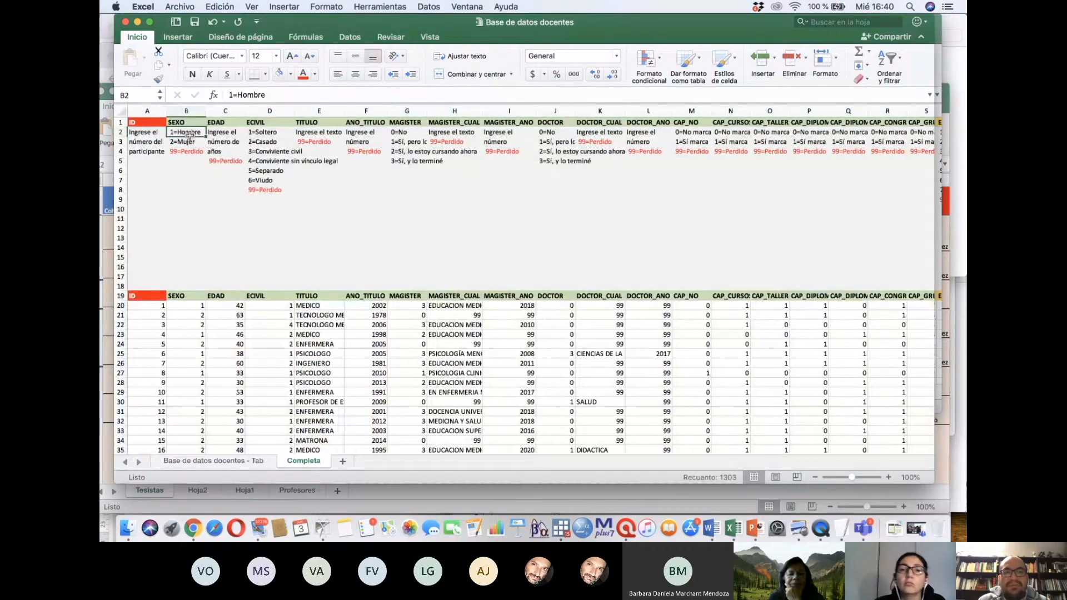
{"action": "left_click", "coordinate": [189, 306]}
{"action": "left_click", "coordinate": [188, 314]}
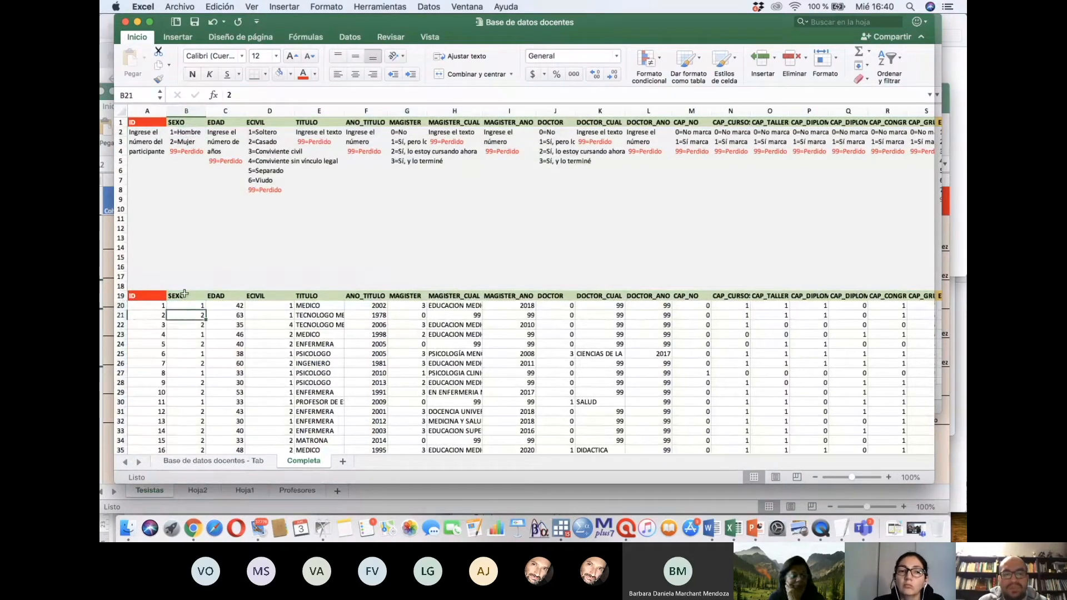
{"action": "left_click", "coordinate": [174, 132]}
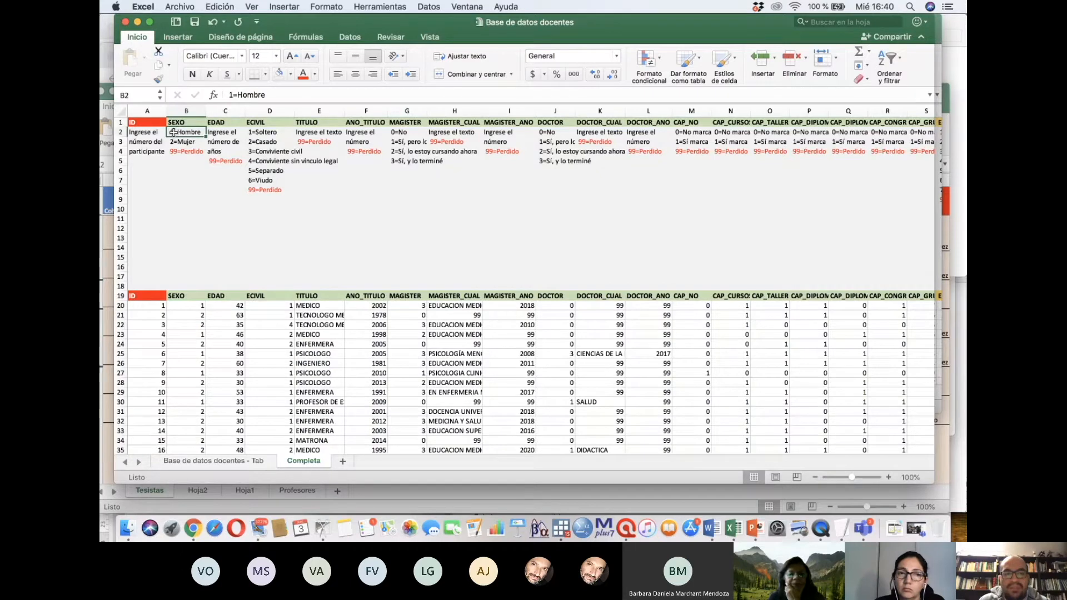
{"action": "left_click", "coordinate": [183, 142]}
{"action": "left_click", "coordinate": [184, 152]}
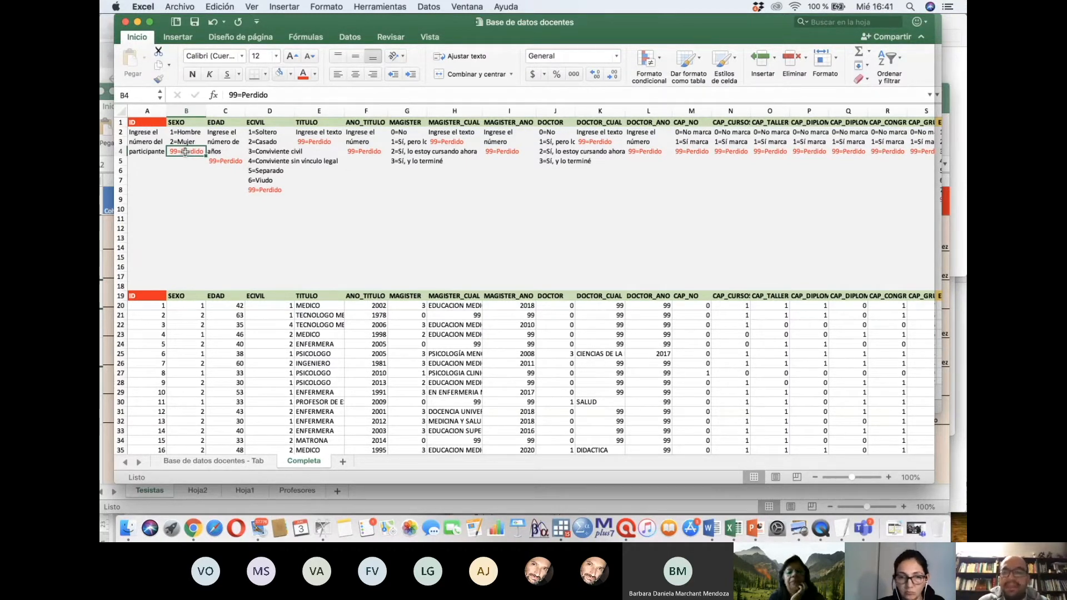
- Examine the EDAD and ECIVIL coding instructions in the legend rows of the Completa sheet
{"action": "left_click", "coordinate": [221, 111]}
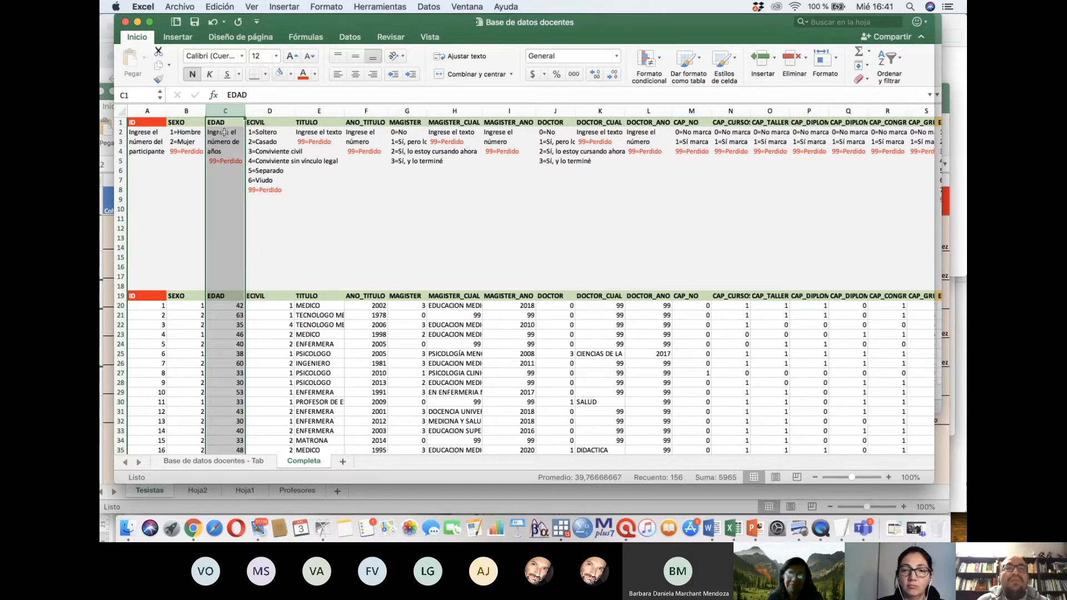
{"action": "left_click", "coordinate": [215, 160]}
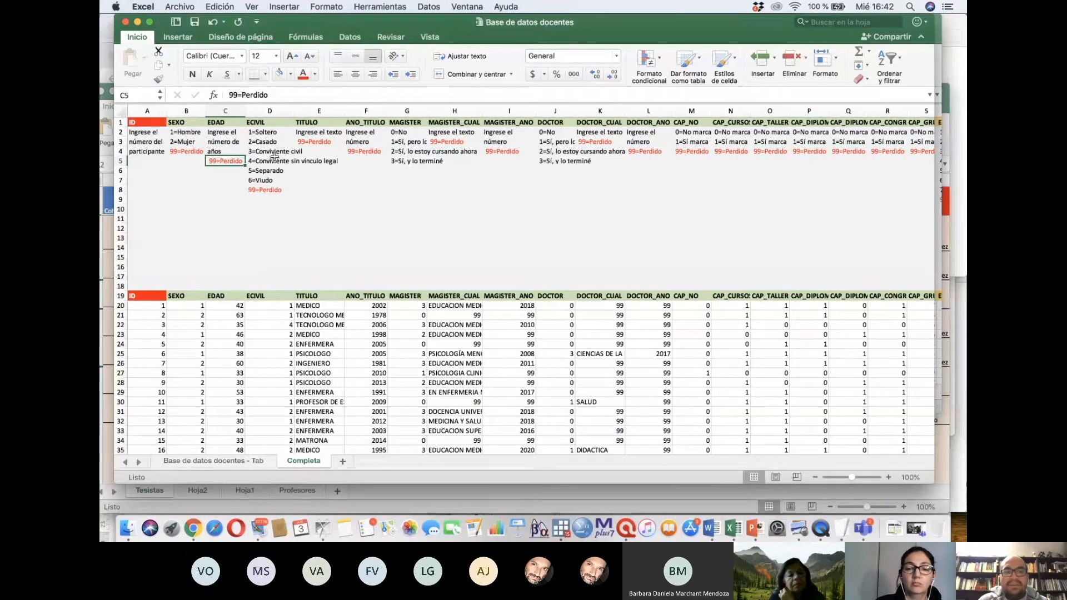
{"action": "left_click", "coordinate": [117, 132]}
{"action": "left_click_drag", "start_coordinate": [117, 132], "coordinate": [118, 284]}
{"action": "left_click", "coordinate": [257, 154]}
{"action": "left_click", "coordinate": [265, 171]}
- Freeze the panes at cell B20 so that rows 1 to 19 and the ID column stay in view
{"action": "scroll", "coordinate": [262, 305], "scroll_direction": "down", "scroll_amount": 5}
{"action": "scroll", "coordinate": [261, 305], "scroll_direction": "down", "scroll_amount": 2}
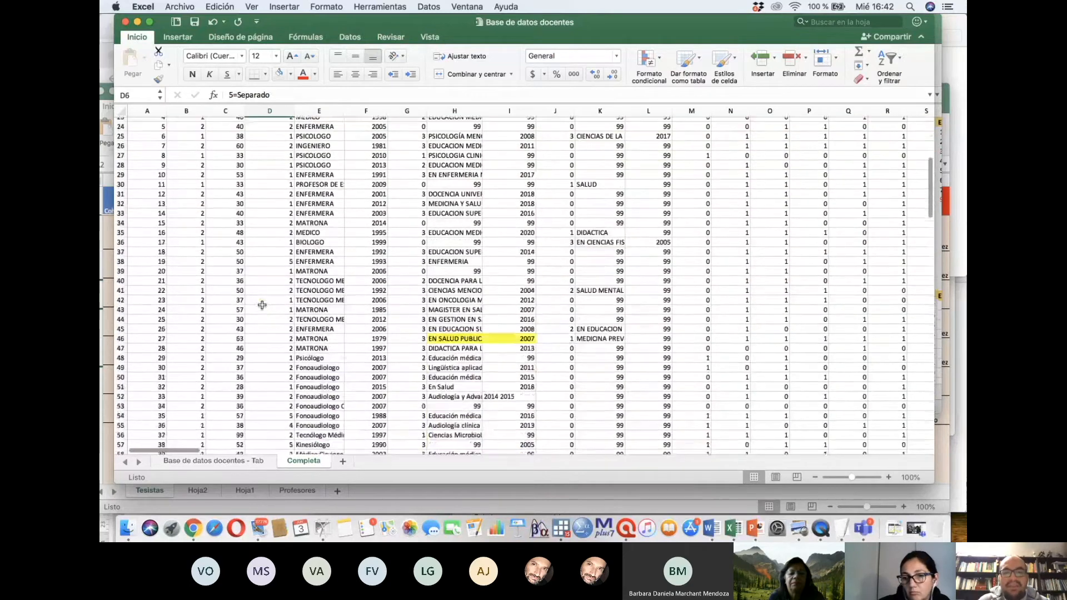
{"action": "scroll", "coordinate": [262, 305], "scroll_direction": "up", "scroll_amount": 6}
{"action": "left_click", "coordinate": [186, 306]}
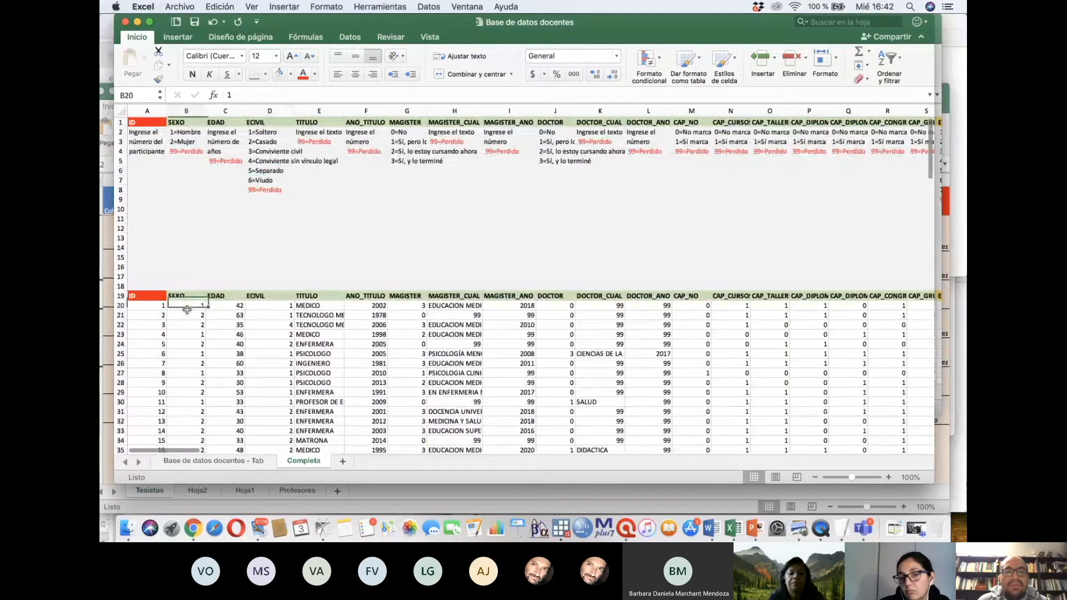
{"action": "left_click", "coordinate": [464, 7]}
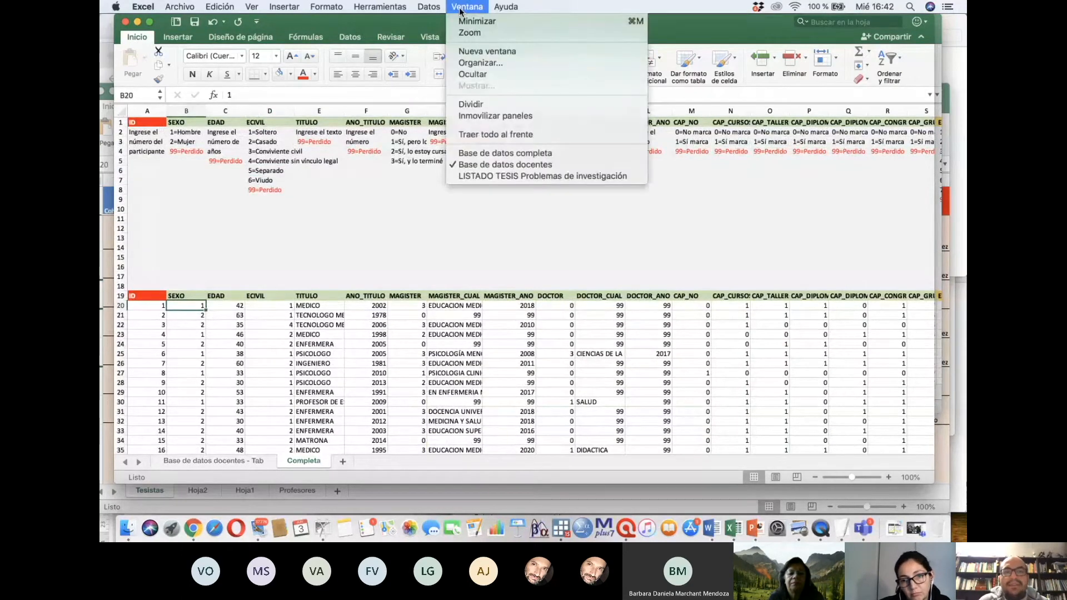
{"action": "left_click", "coordinate": [489, 115]}
- Review the participant records against the frozen legend, going down the rows and across to the CAR_ variables
{"action": "scroll", "coordinate": [360, 333], "scroll_direction": "down", "scroll_amount": 5}
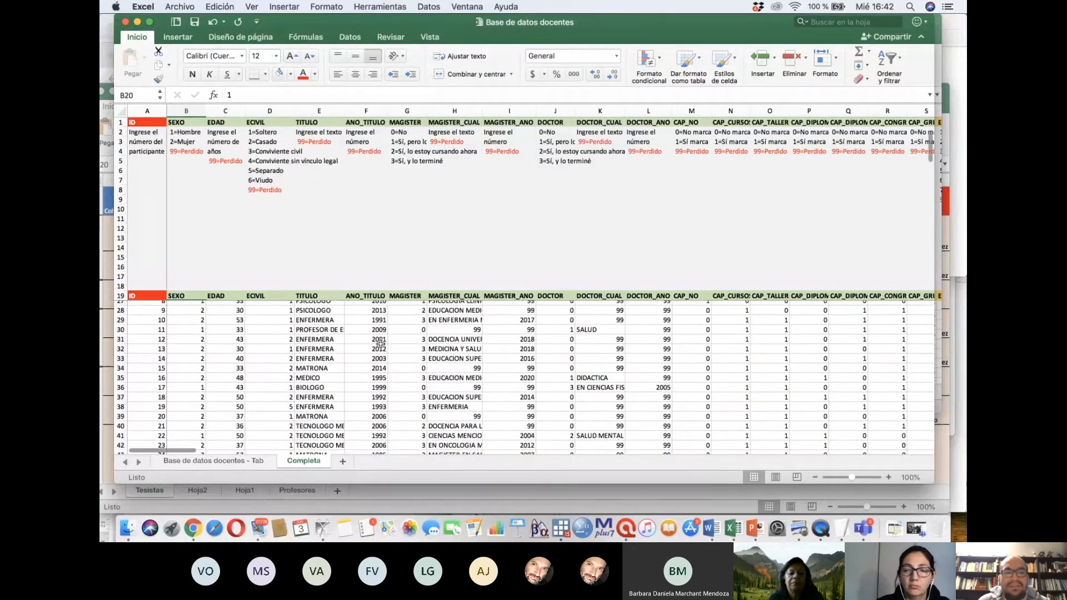
{"action": "scroll", "coordinate": [379, 343], "scroll_direction": "down", "scroll_amount": 4}
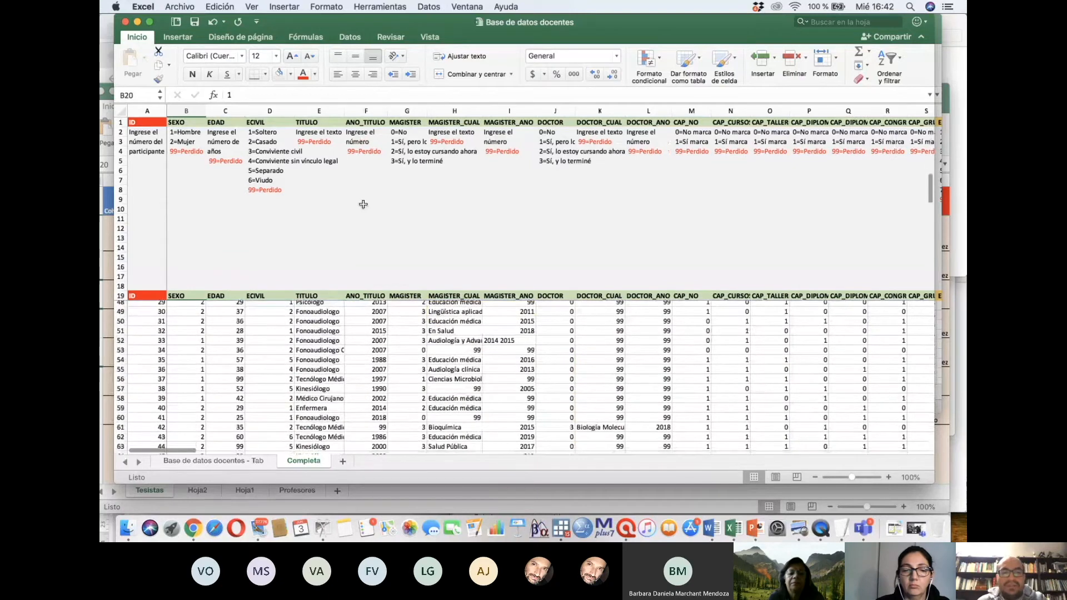
{"action": "scroll", "coordinate": [376, 155], "scroll_direction": "right", "scroll_amount": 1}
{"action": "scroll", "coordinate": [376, 155], "scroll_direction": "right", "scroll_amount": 10}
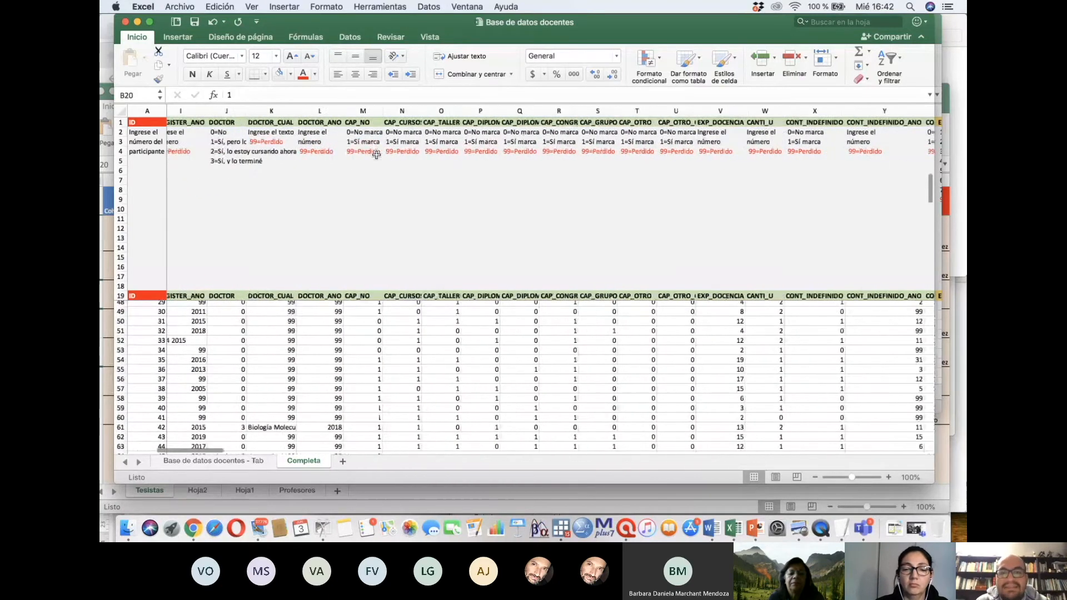
{"action": "scroll", "coordinate": [376, 155], "scroll_direction": "right", "scroll_amount": 10}
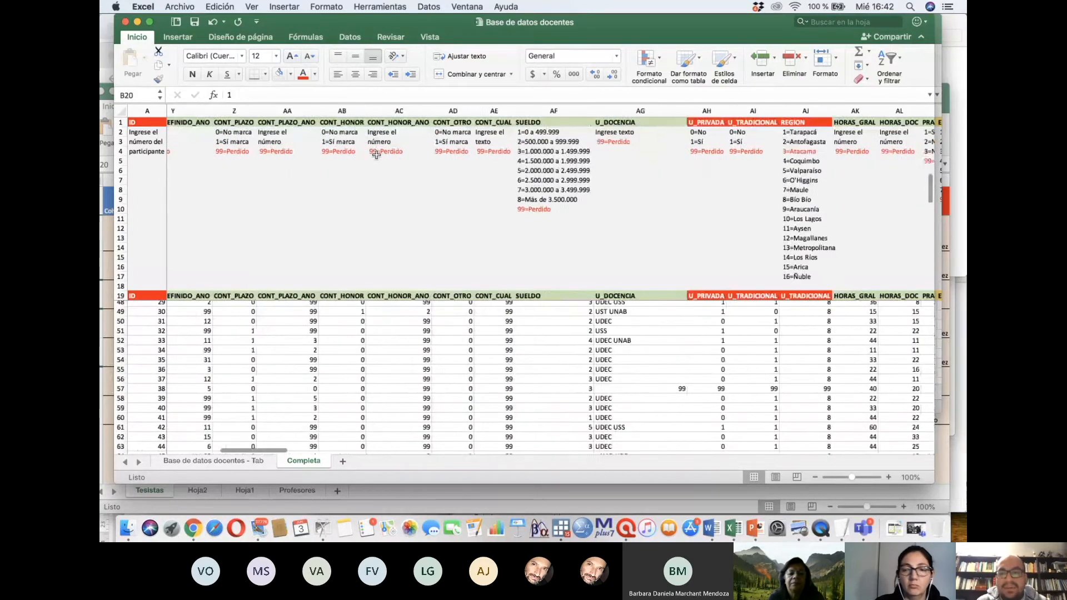
{"action": "scroll", "coordinate": [376, 155], "scroll_direction": "right", "scroll_amount": 5}
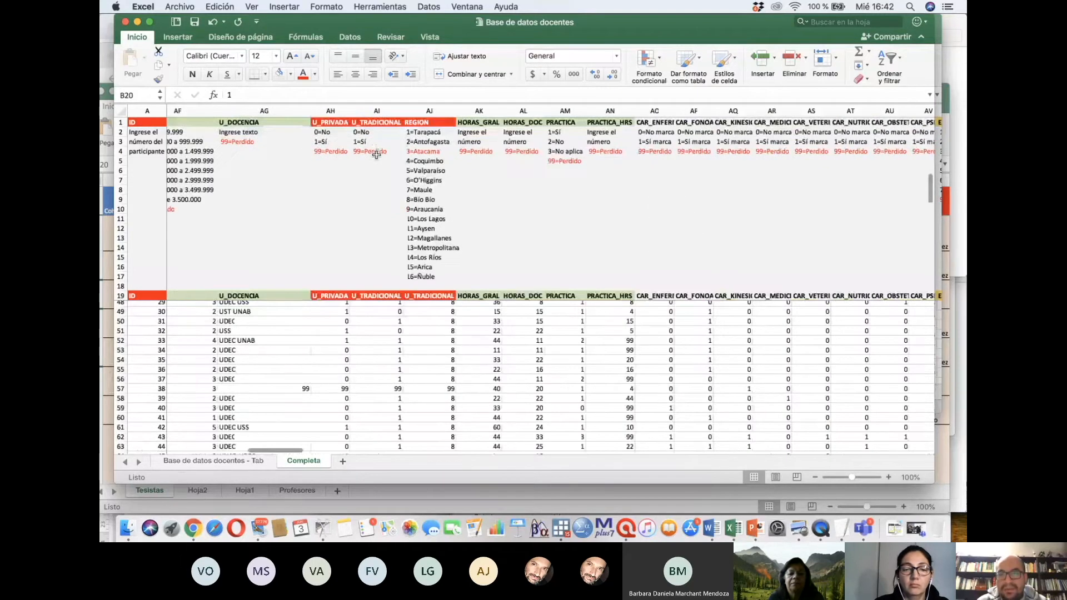
{"action": "scroll", "coordinate": [376, 155], "scroll_direction": "left", "scroll_amount": 20}
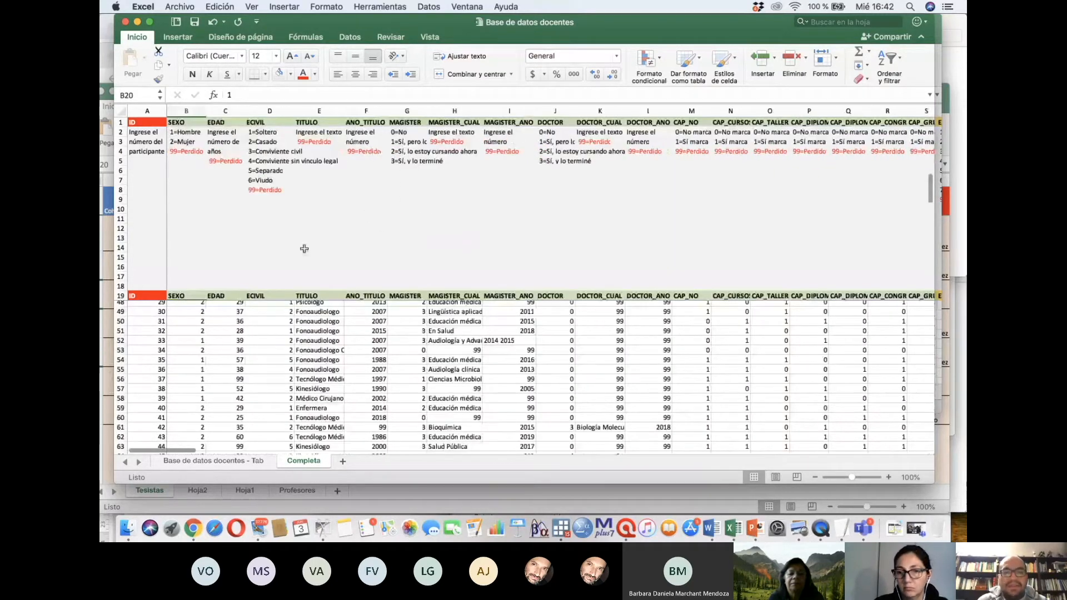
- Select legend rows 1 to 18, and return to cell F8 of the Base de datos docentes - Tab sheet
{"action": "left_click_drag", "start_coordinate": [119, 122], "coordinate": [120, 288]}
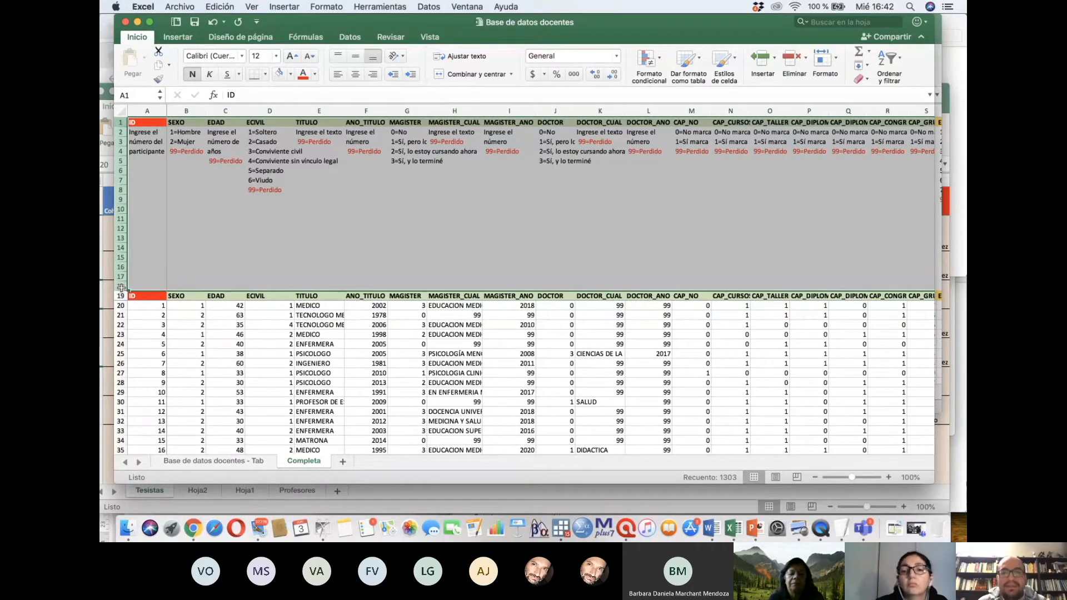
{"action": "left_click", "coordinate": [186, 460]}
{"action": "left_click", "coordinate": [364, 189]}
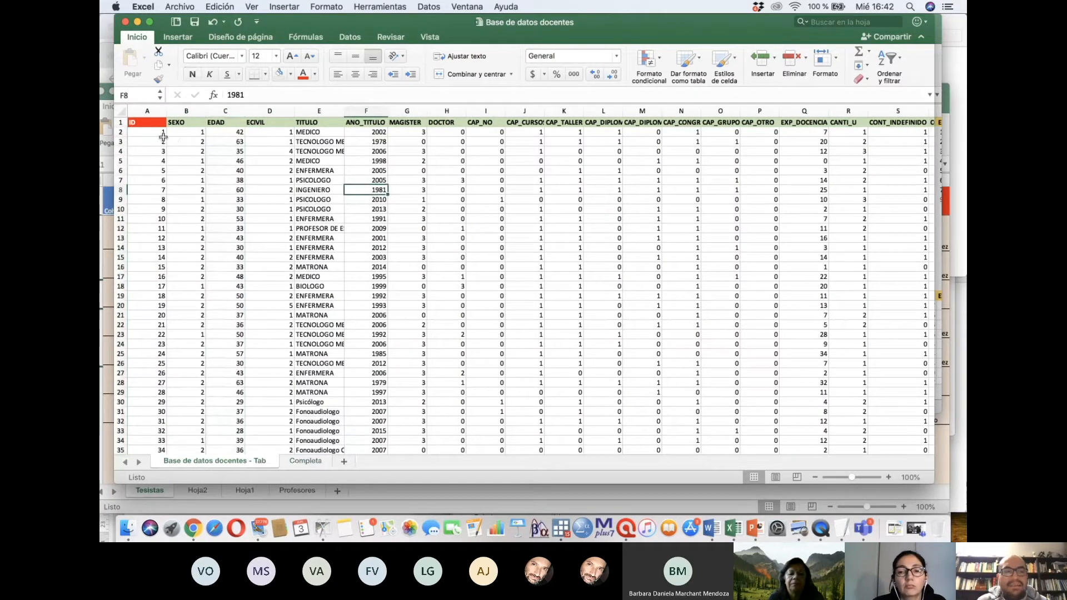
- Select the variable-name header in row 1 and review the records down to the last participant
{"action": "scroll", "coordinate": [154, 148], "scroll_direction": "down", "scroll_amount": 1}
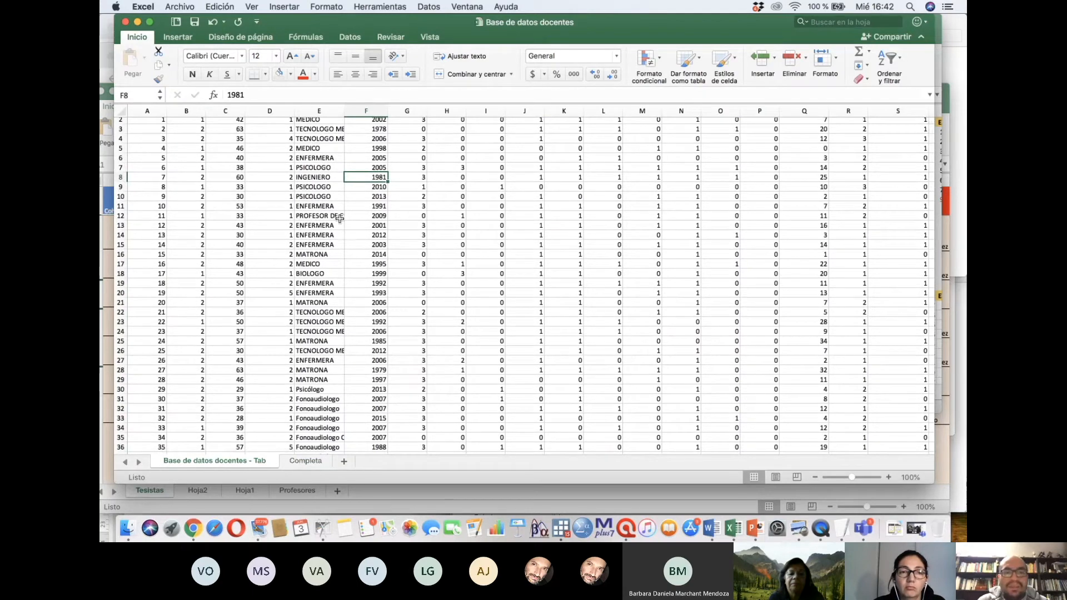
{"action": "scroll", "coordinate": [290, 263], "scroll_direction": "up", "scroll_amount": 1}
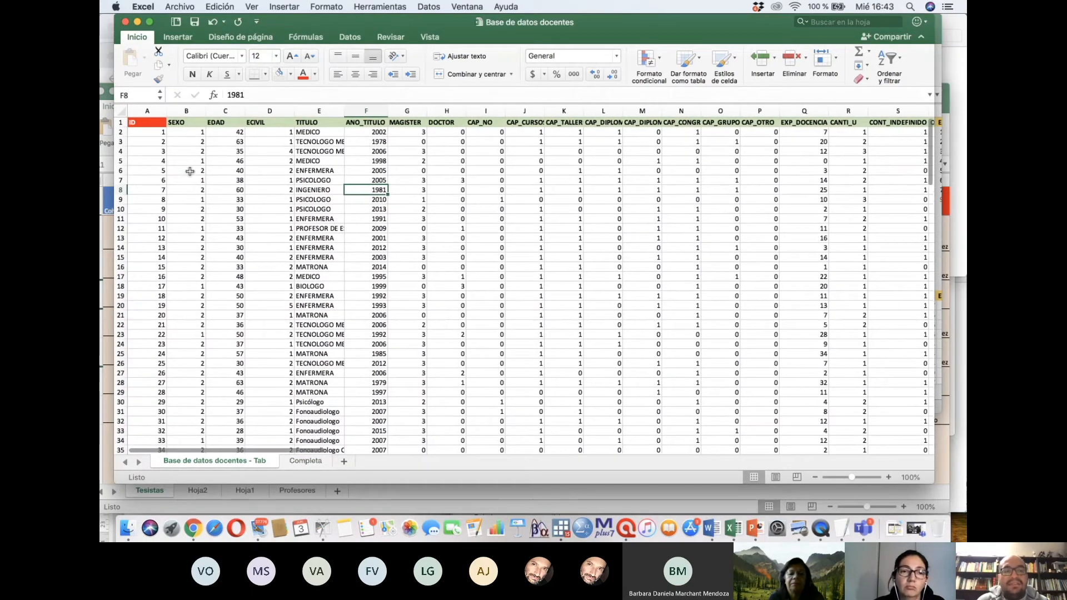
{"action": "left_click", "coordinate": [117, 122]}
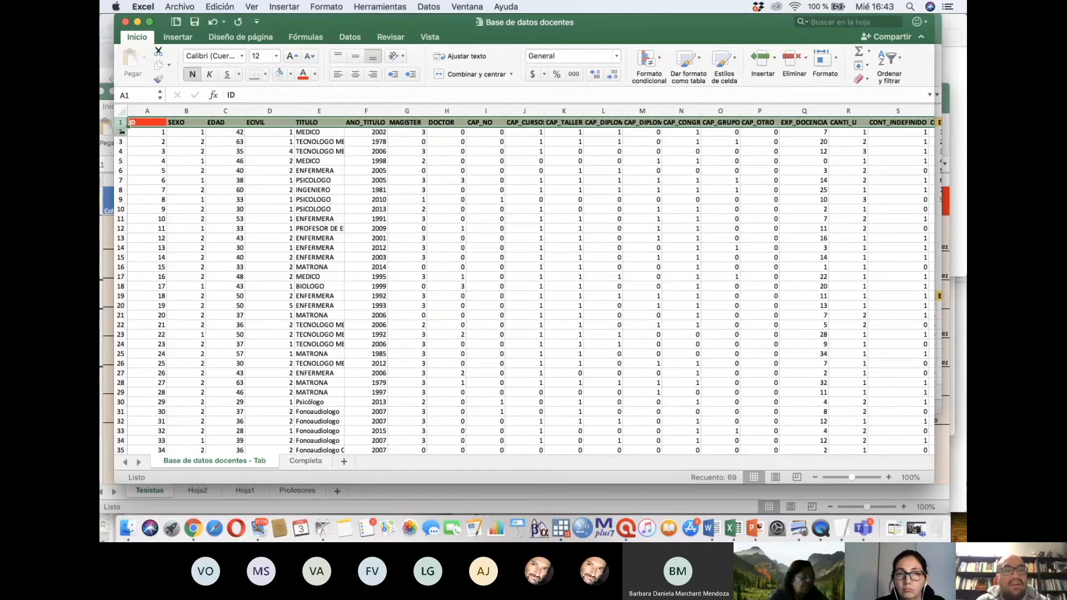
{"action": "scroll", "coordinate": [278, 240], "scroll_direction": "down", "scroll_amount": 20}
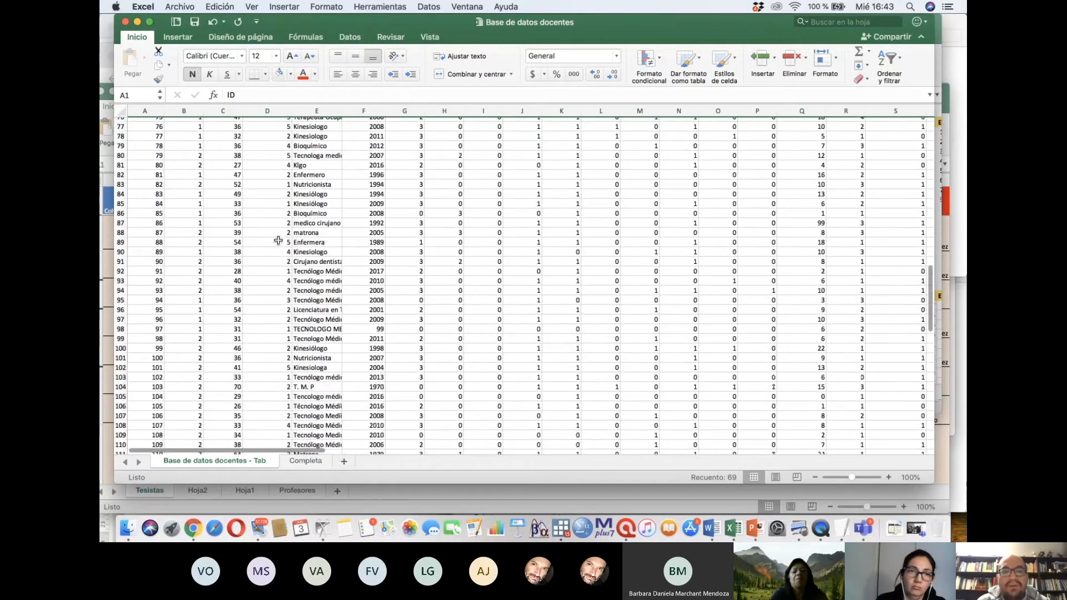
{"action": "scroll", "coordinate": [364, 215], "scroll_direction": "up", "scroll_amount": 2}
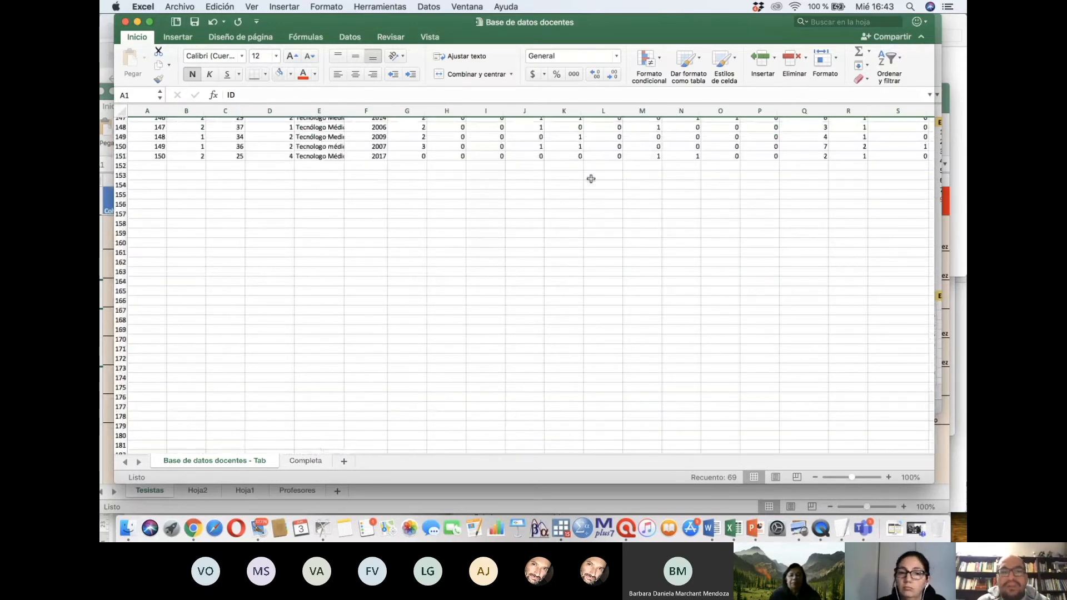
- Save the active sheet alone as Base de datos docentes in tab-delimited text format (.txt), accepting the loss of workbook features
{"action": "scroll", "coordinate": [724, 215], "scroll_direction": "up", "scroll_amount": 20}
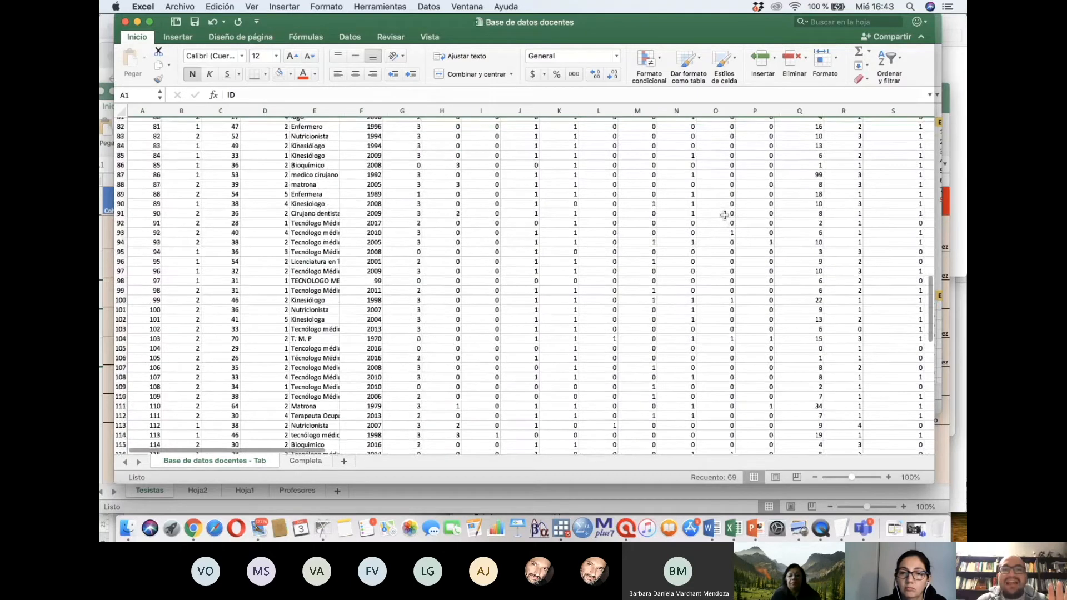
{"action": "left_click", "coordinate": [606, 163]}
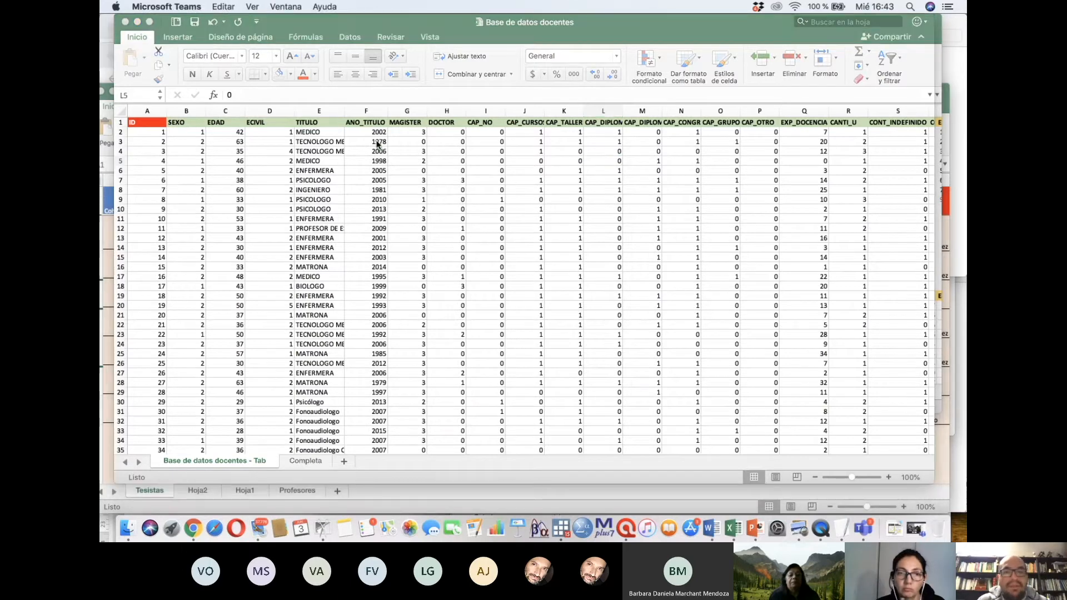
{"action": "left_click", "coordinate": [345, 28]}
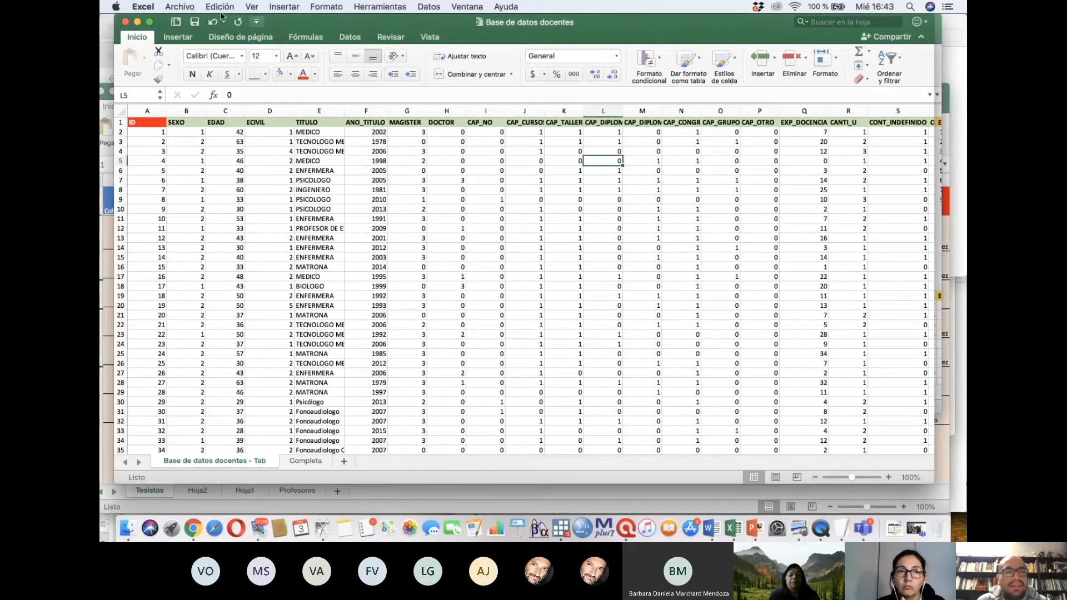
{"action": "left_click", "coordinate": [187, 9]}
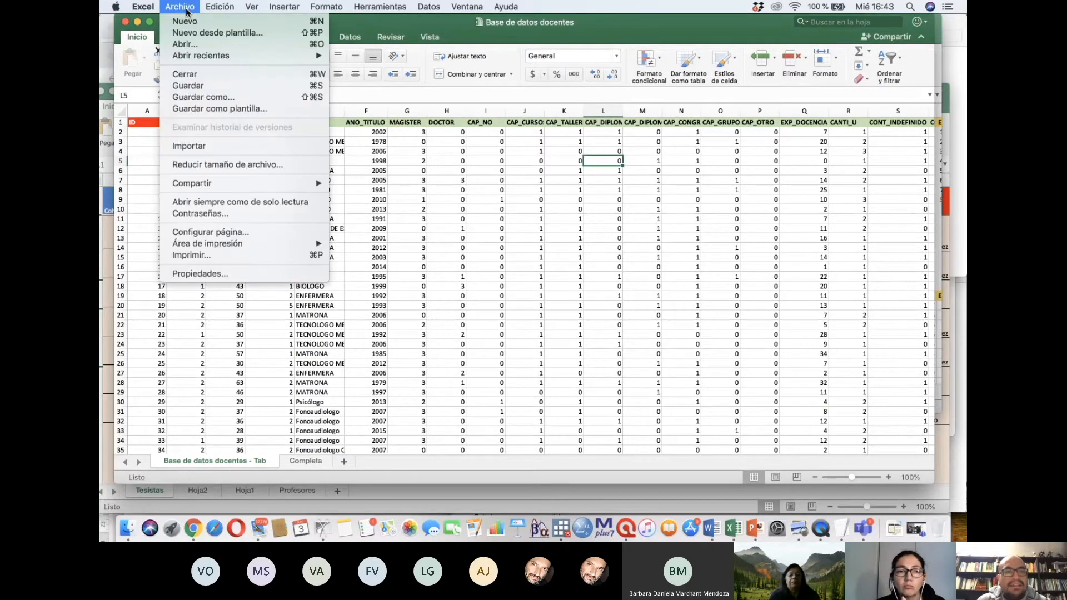
{"action": "left_click", "coordinate": [228, 96]}
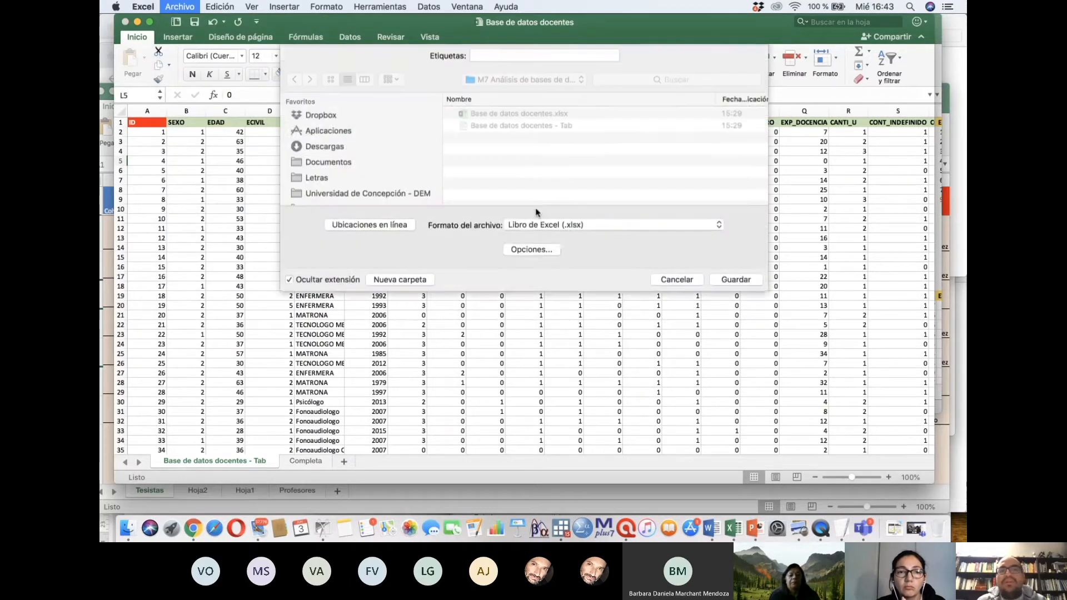
{"action": "left_click", "coordinate": [553, 247]}
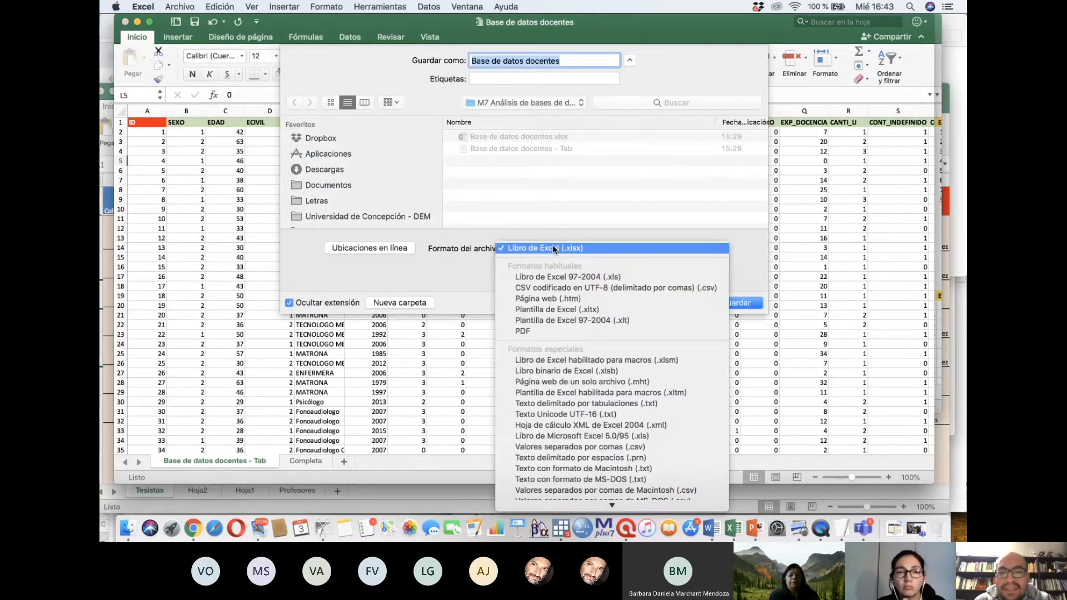
{"action": "left_click", "coordinate": [696, 407]}
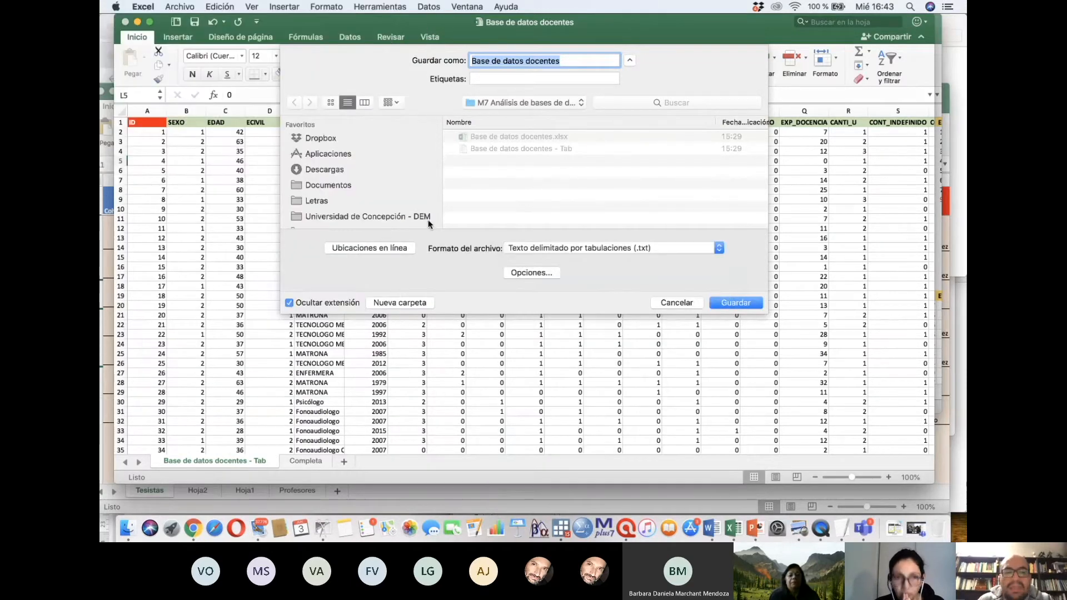
{"action": "left_click", "coordinate": [724, 304]}
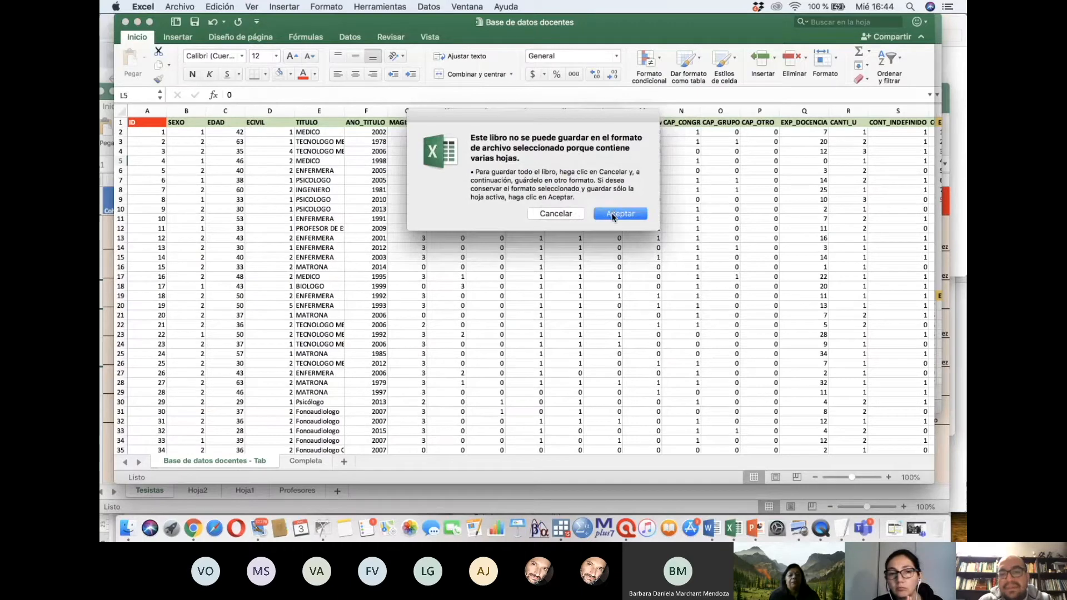
{"action": "left_click", "coordinate": [613, 216]}
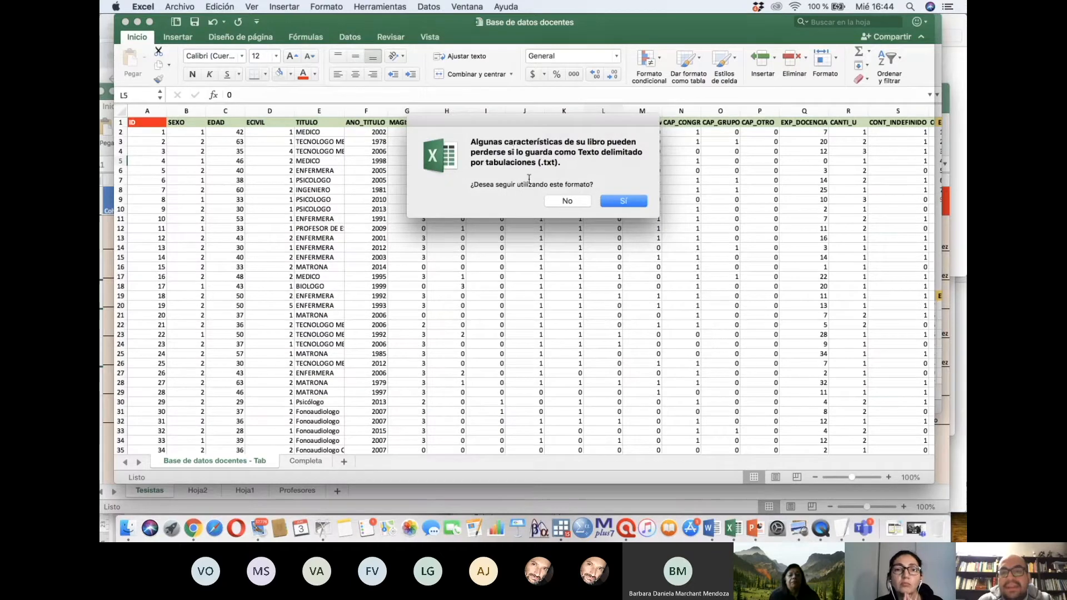
{"action": "left_click", "coordinate": [618, 201]}
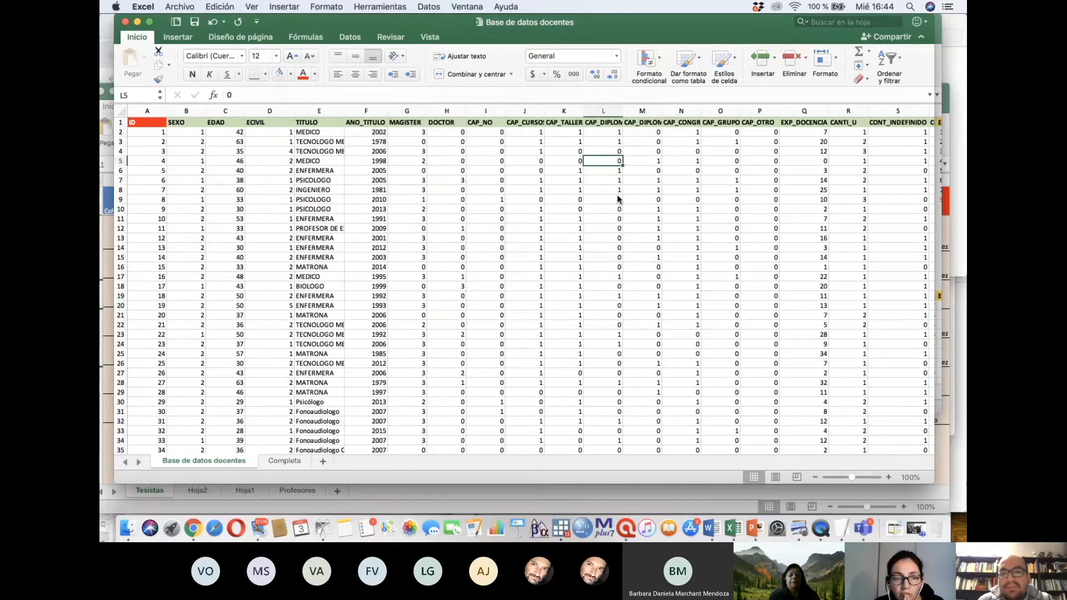
{"action": "left_click", "coordinate": [278, 461]}
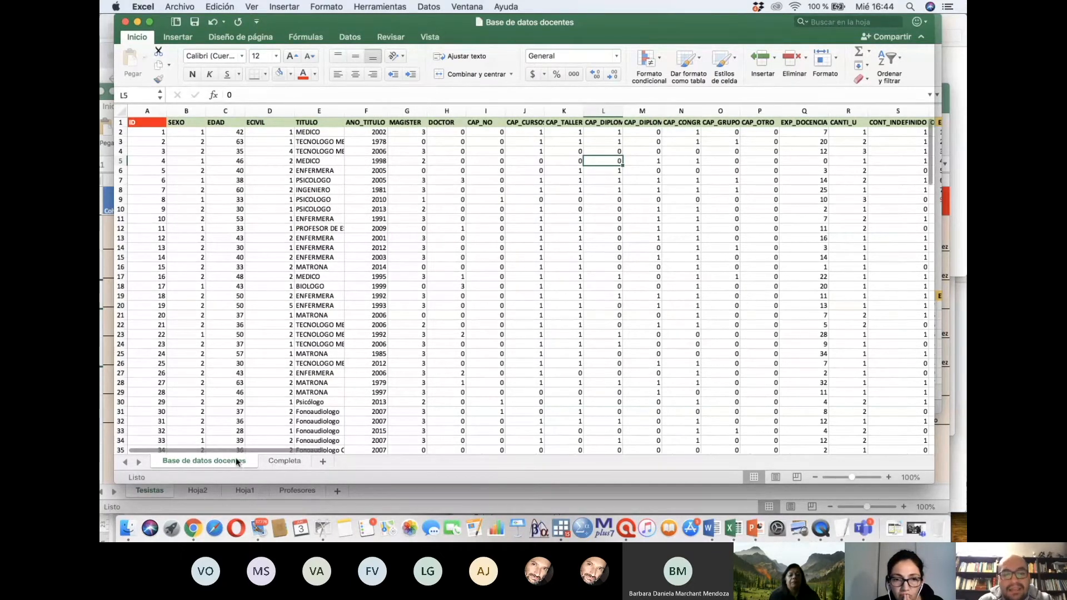
{"action": "left_click", "coordinate": [232, 461]}
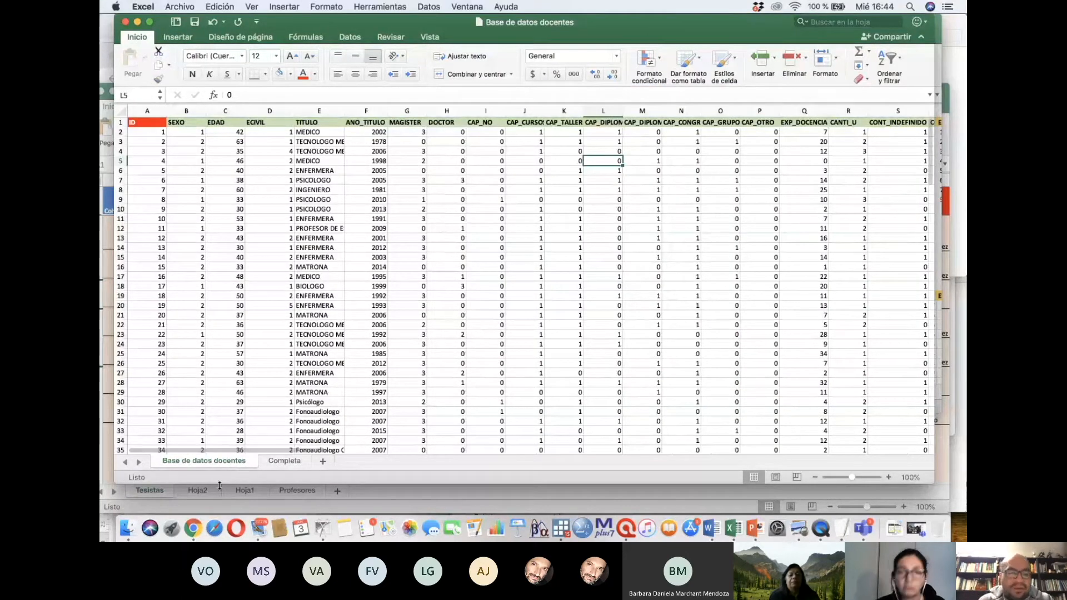
- Switch to Finder and open the text file Base de datos docentes - Tab from the M7 Análisis de bases de datos folder
{"action": "left_click", "coordinate": [129, 529]}
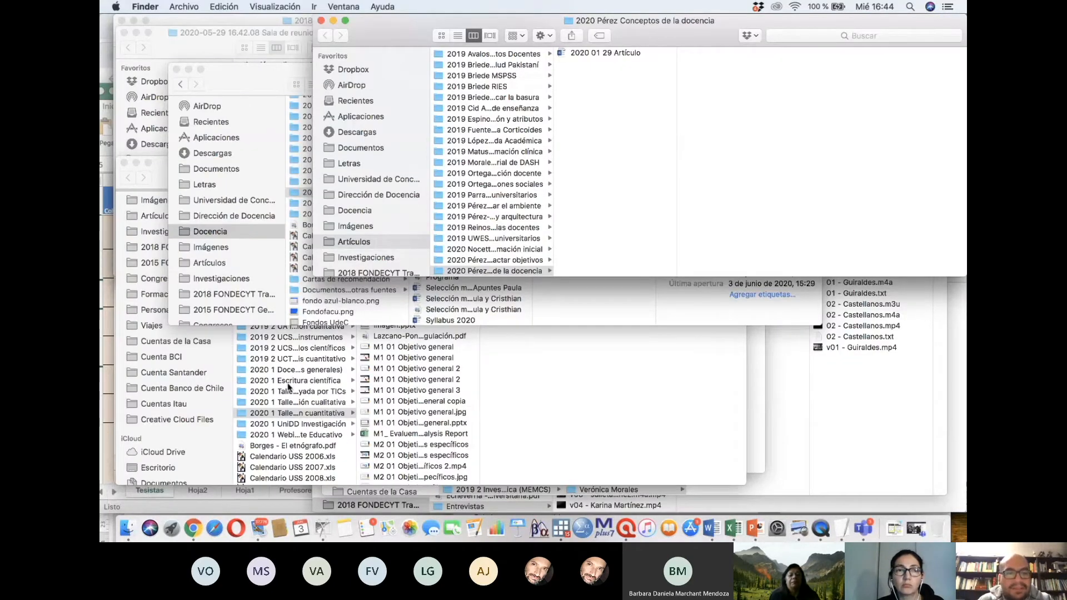
{"action": "left_click", "coordinate": [303, 360]}
{"action": "scroll", "coordinate": [443, 314], "scroll_direction": "down", "scroll_amount": 6}
{"action": "scroll", "coordinate": [444, 314], "scroll_direction": "down", "scroll_amount": 10}
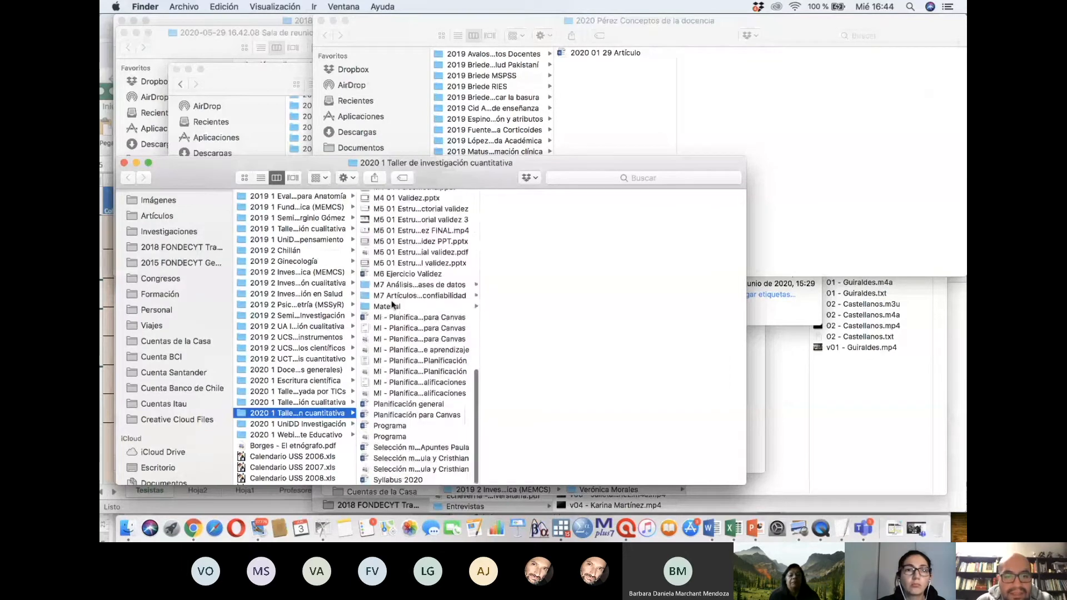
{"action": "left_click", "coordinate": [391, 285]}
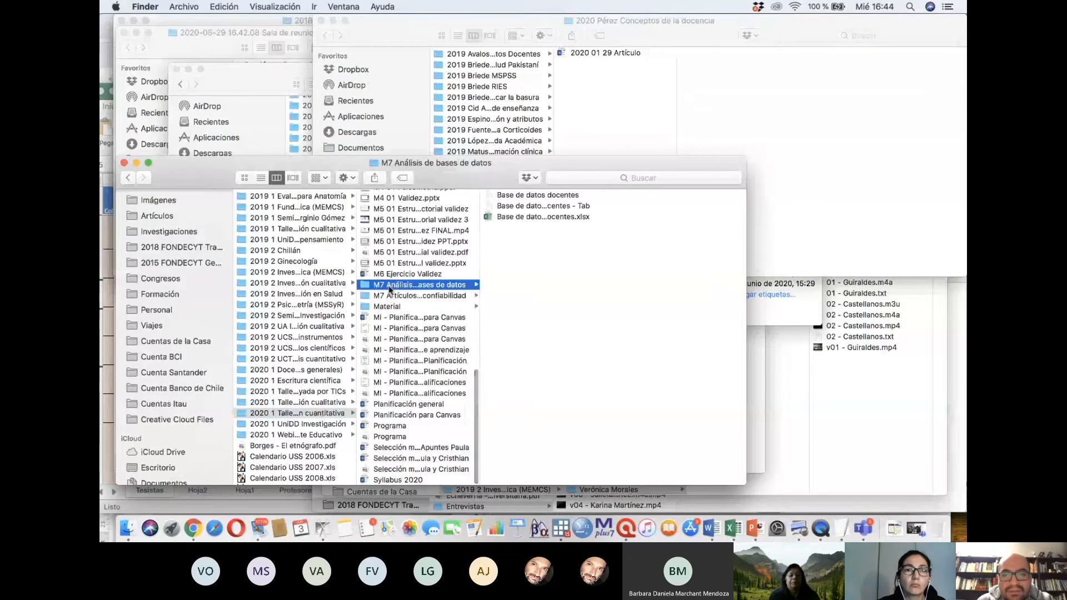
{"action": "double_click", "coordinate": [526, 207]}
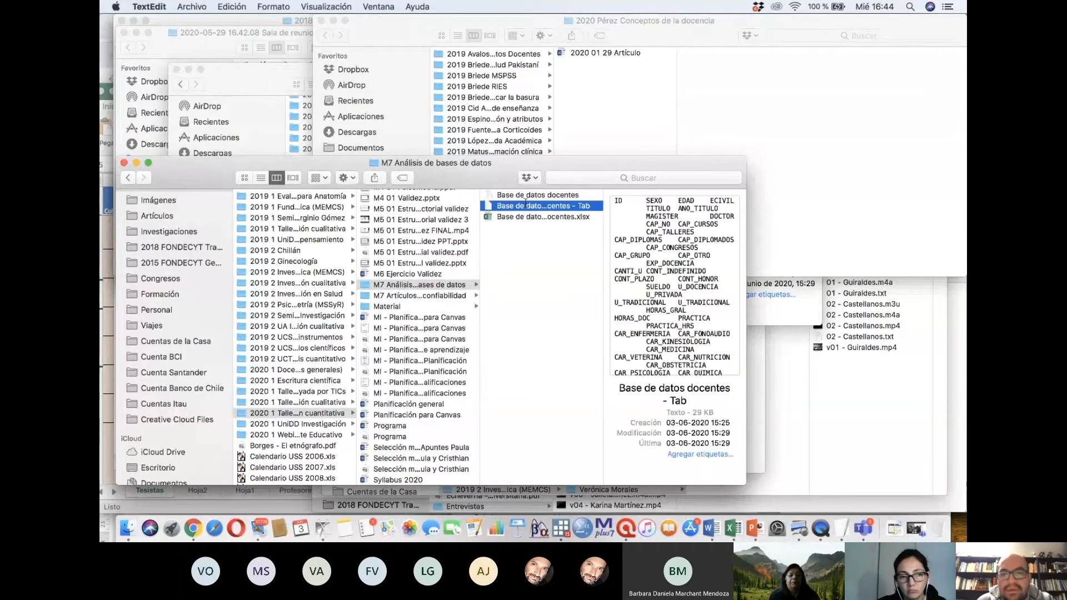
- Examine the variable names, participant records and tab gaps at the start of the text file, resizing its window for easier reading
{"action": "scroll", "coordinate": [522, 189], "scroll_direction": "up", "scroll_amount": 10}
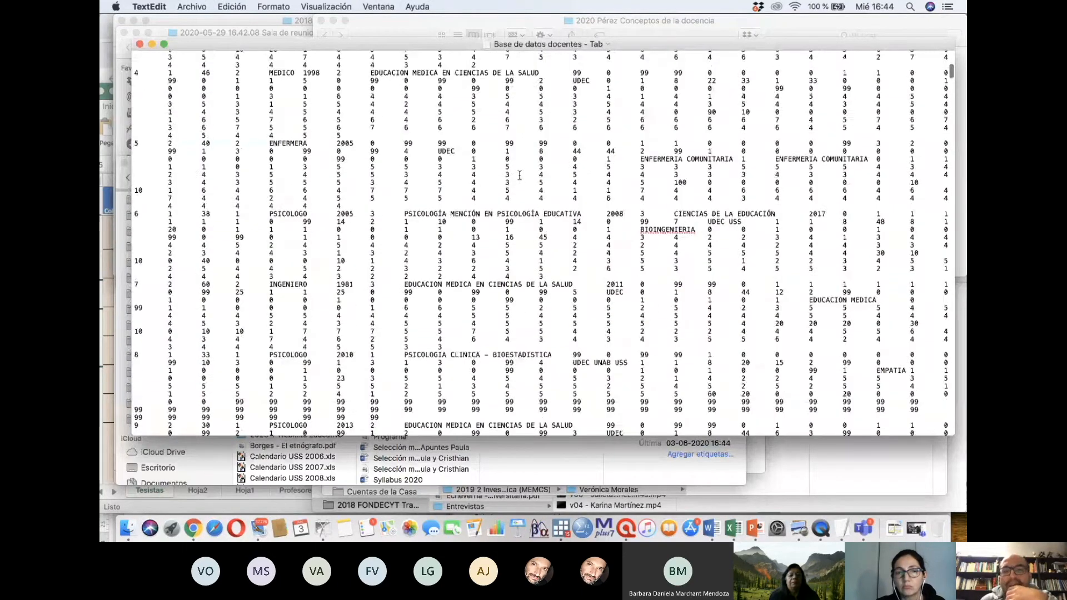
{"action": "scroll", "coordinate": [519, 175], "scroll_direction": "up", "scroll_amount": 5}
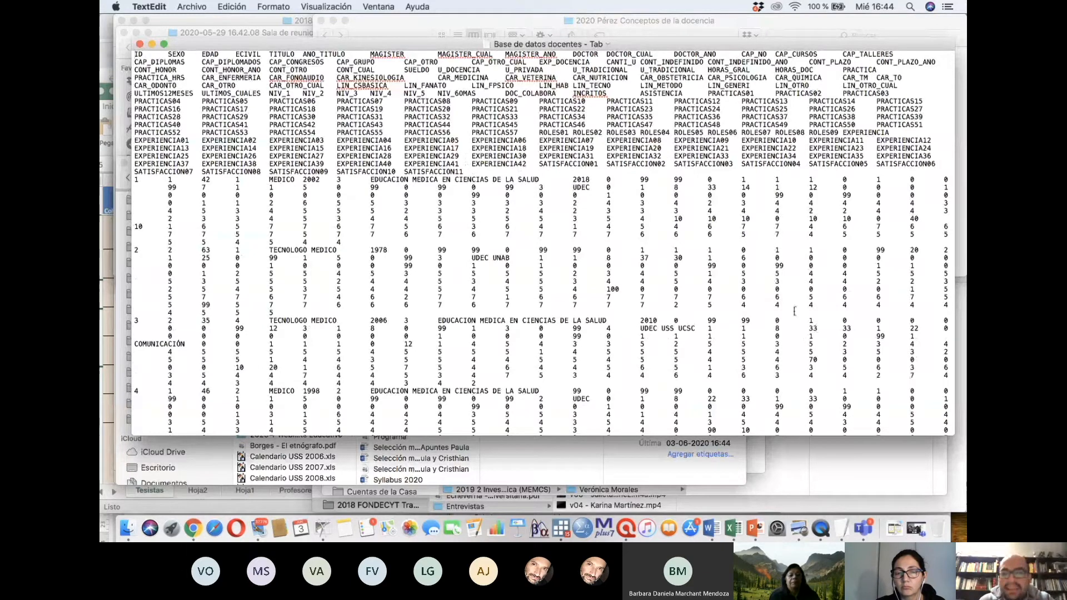
{"action": "left_click_drag", "start_coordinate": [952, 39], "coordinate": [940, 43]}
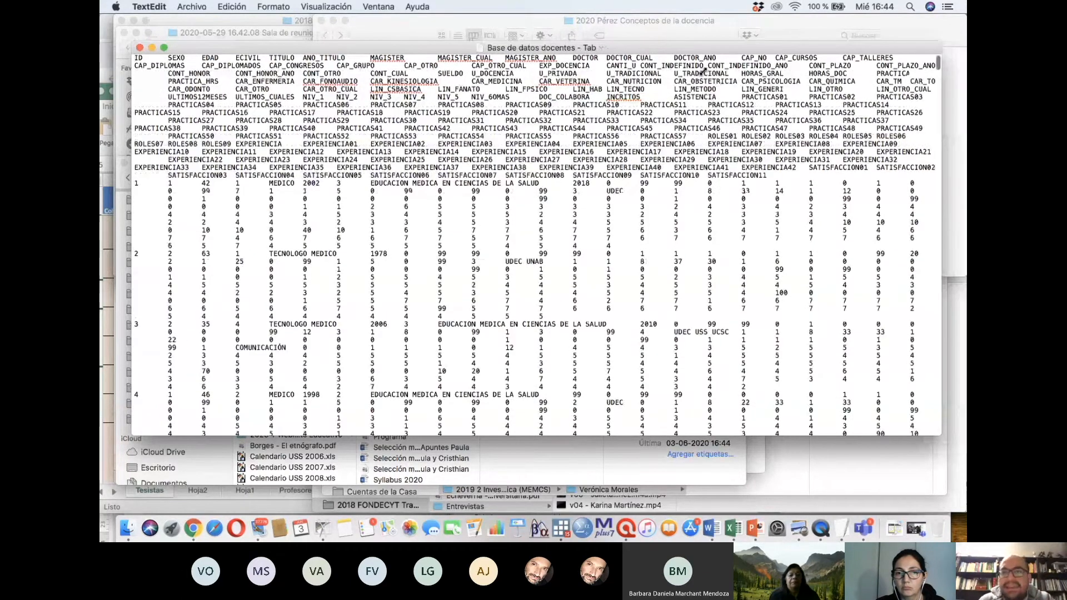
{"action": "left_click_drag", "start_coordinate": [702, 71], "coordinate": [964, 132]}
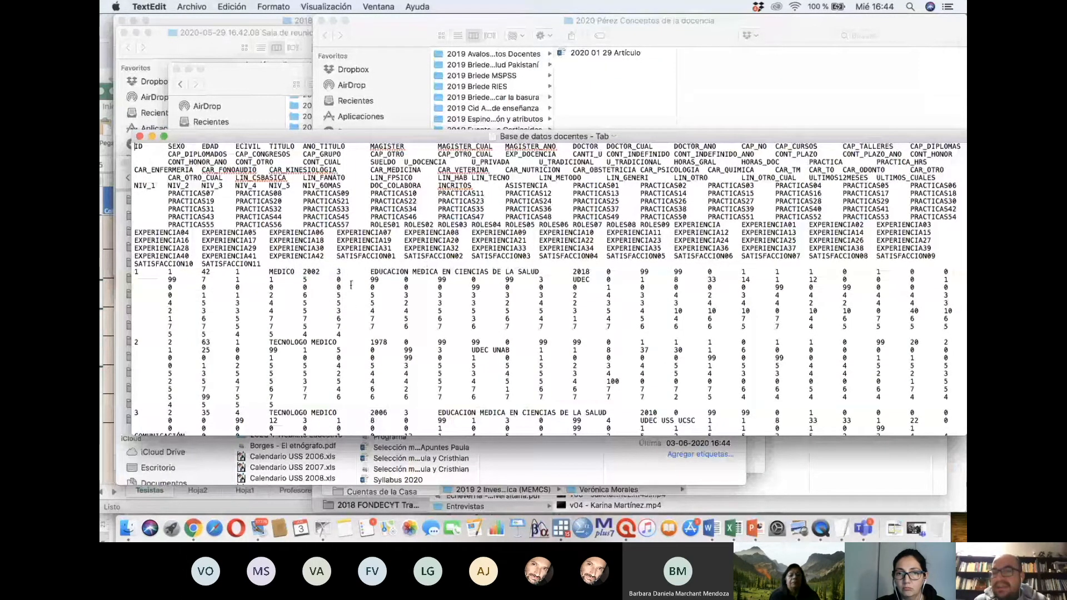
{"action": "left_click_drag", "start_coordinate": [143, 147], "coordinate": [234, 147]}
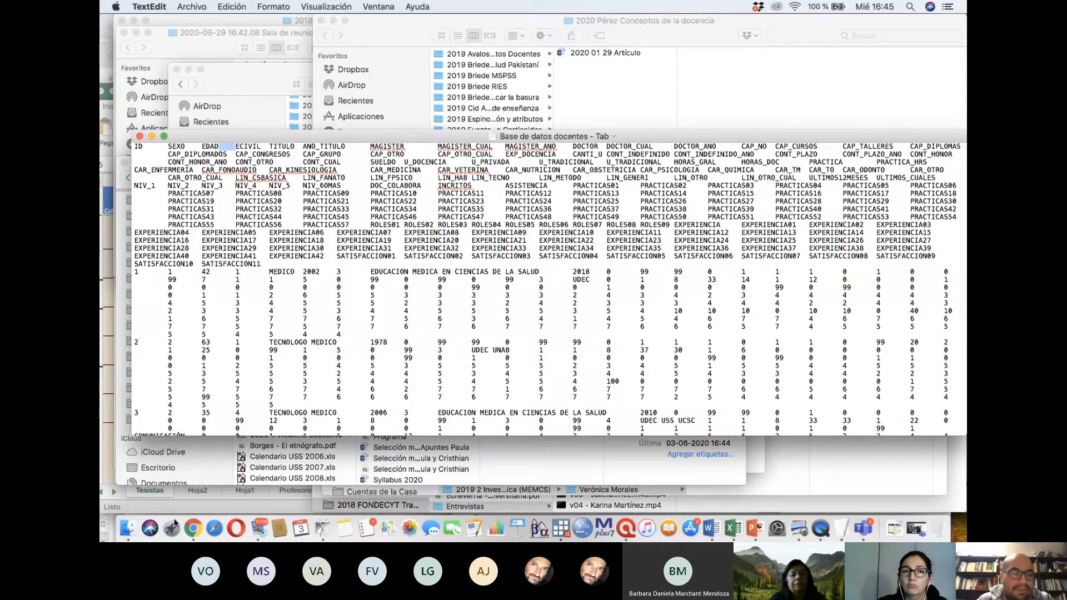
- Launch PSPP and reposition its empty data editor window
{"action": "left_click", "coordinate": [171, 527]}
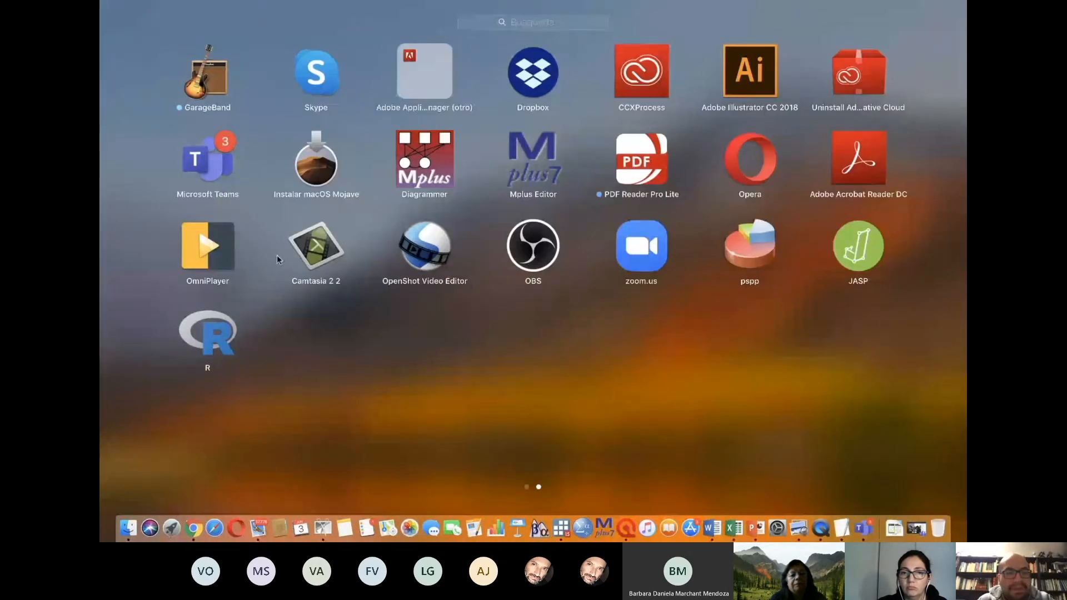
{"action": "left_click", "coordinate": [757, 250]}
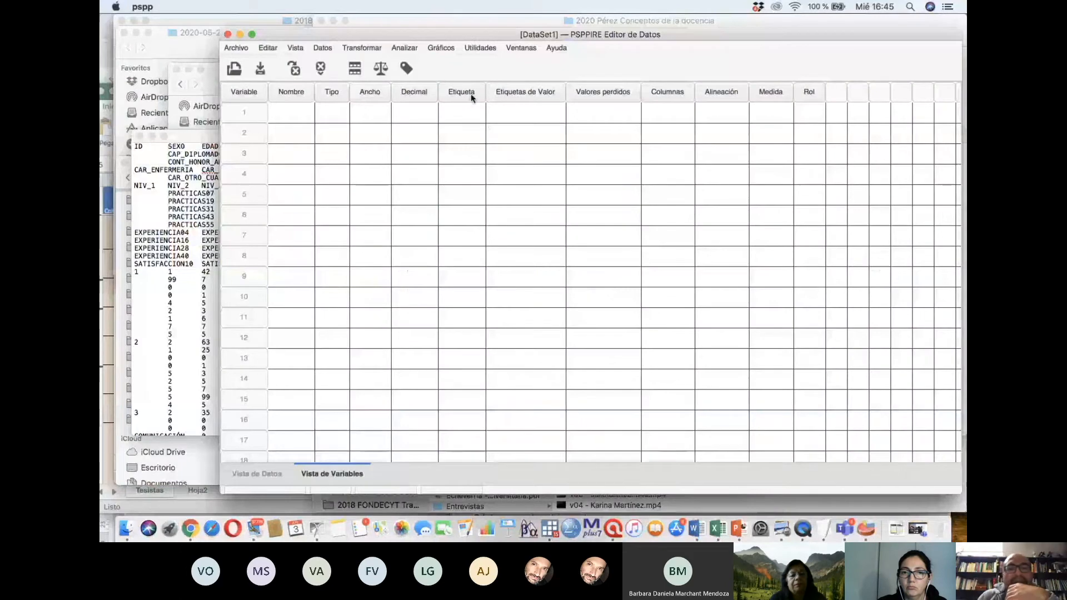
{"action": "left_click_drag", "start_coordinate": [415, 34], "coordinate": [351, 20]}
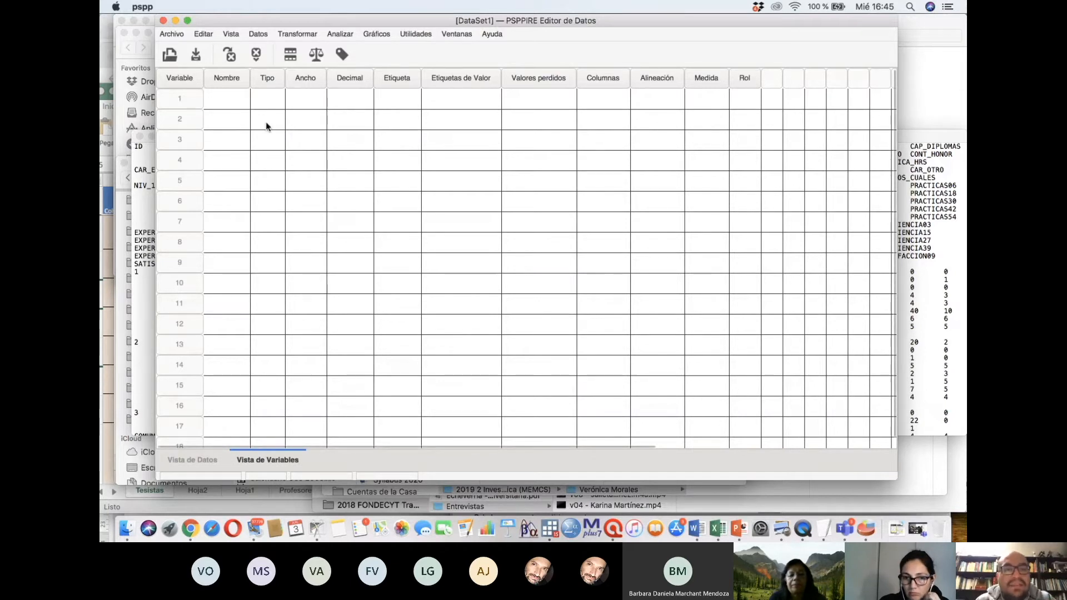
- Start a data import and choose Base de datos docentes - Tab.txt from Docencia, 2020 1 Taller de investigación cuantitativa, M7 Análisis de bases de datos
{"action": "left_click", "coordinate": [165, 35]}
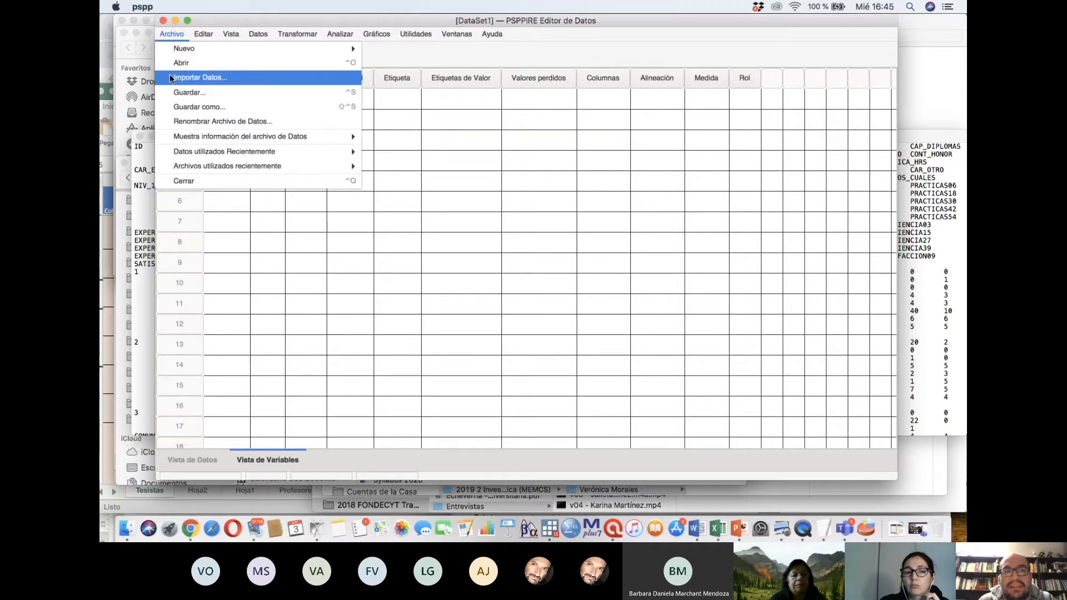
{"action": "left_click", "coordinate": [170, 77]}
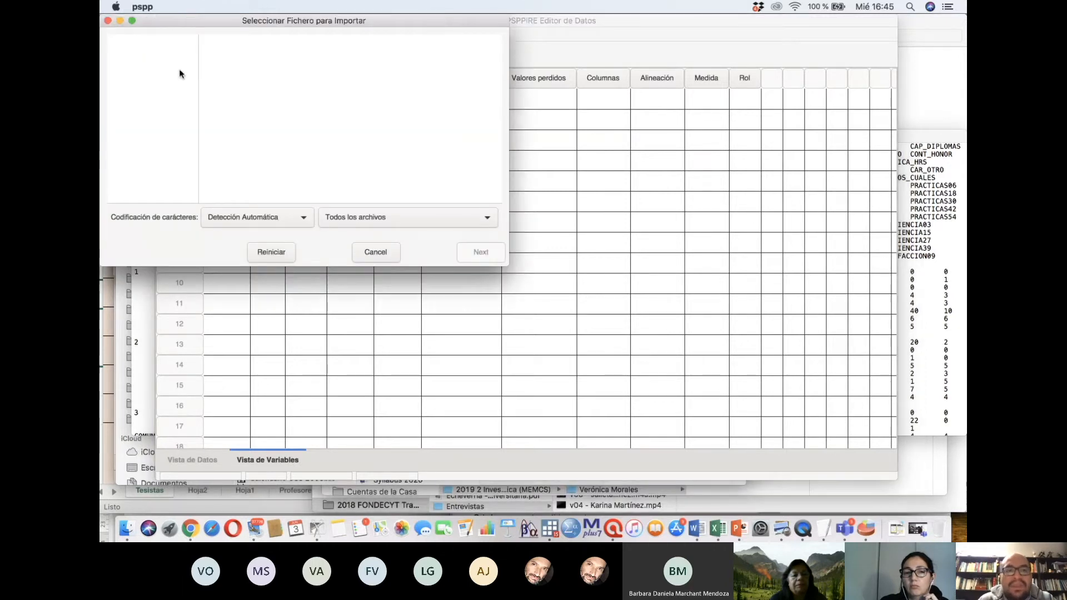
{"action": "left_click", "coordinate": [263, 97]}
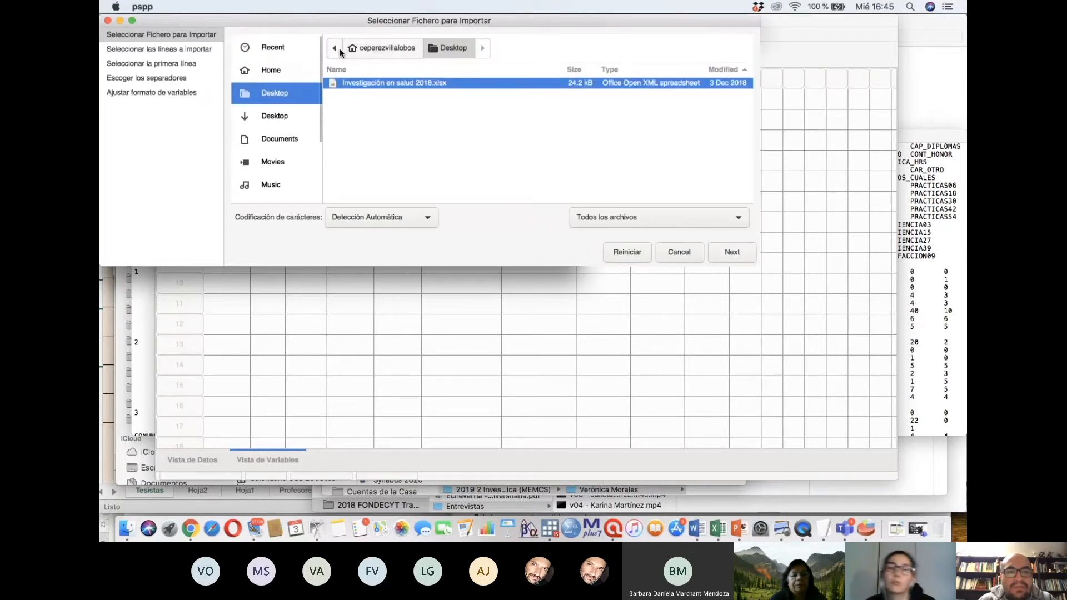
{"action": "left_click", "coordinate": [351, 49]}
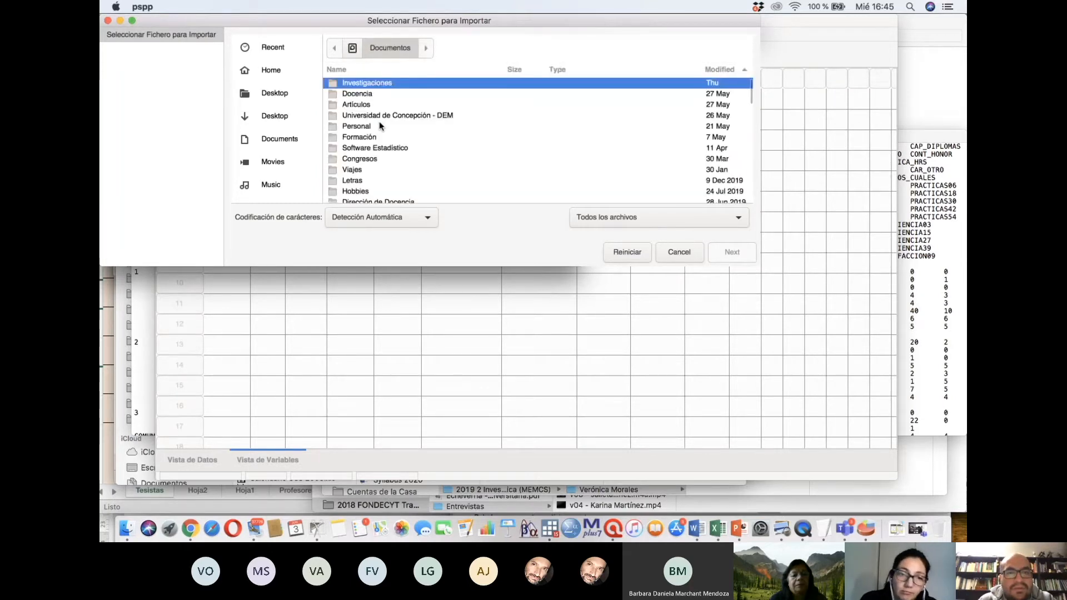
{"action": "double_click", "coordinate": [368, 96]}
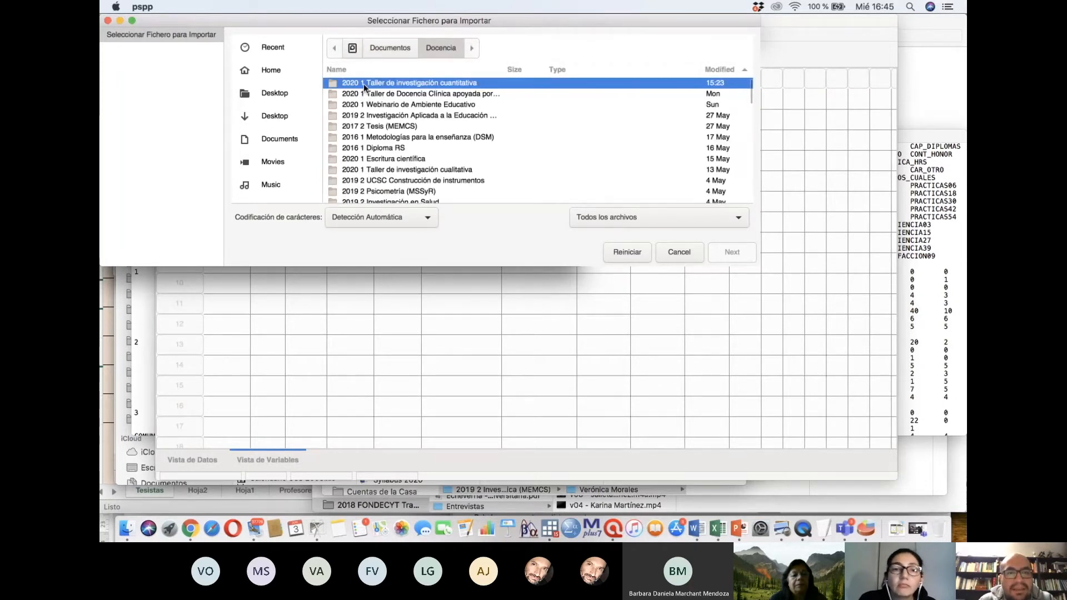
{"action": "double_click", "coordinate": [363, 84]}
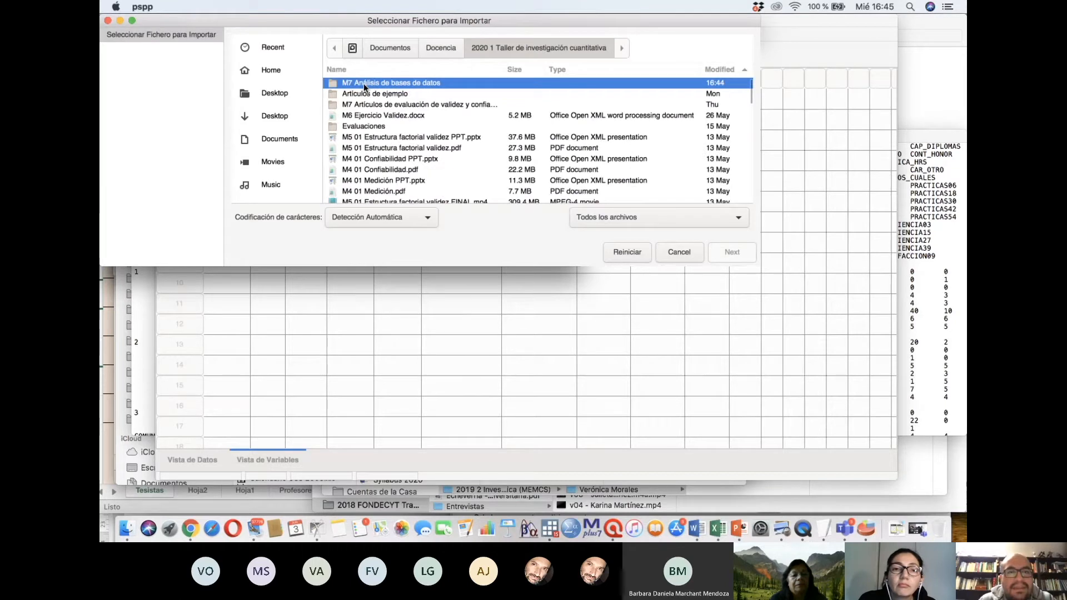
{"action": "double_click", "coordinate": [363, 83]}
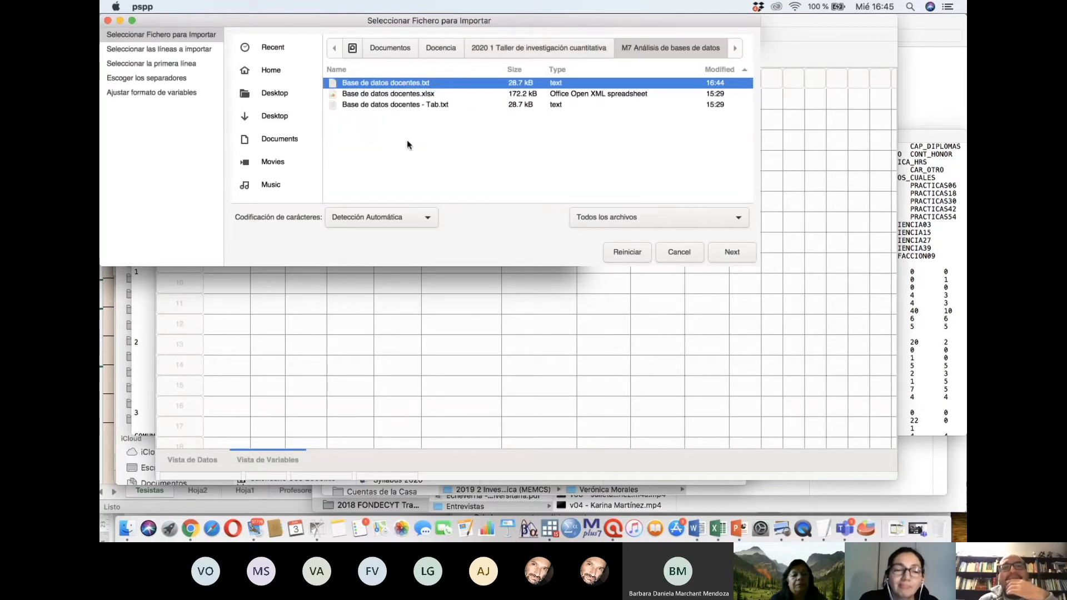
{"action": "left_click", "coordinate": [357, 105]}
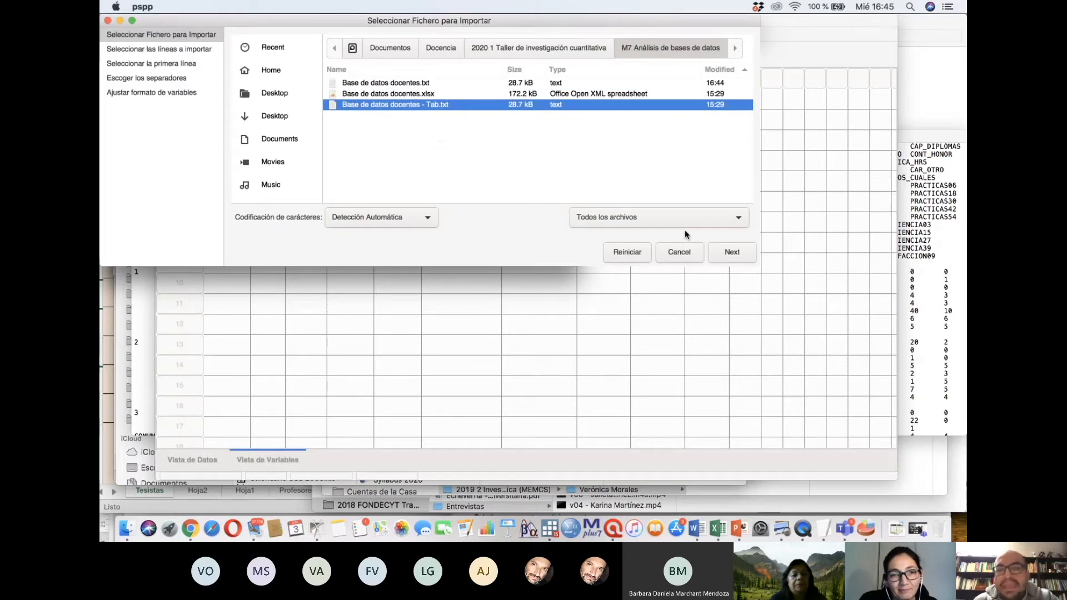
{"action": "left_click", "coordinate": [721, 253]}
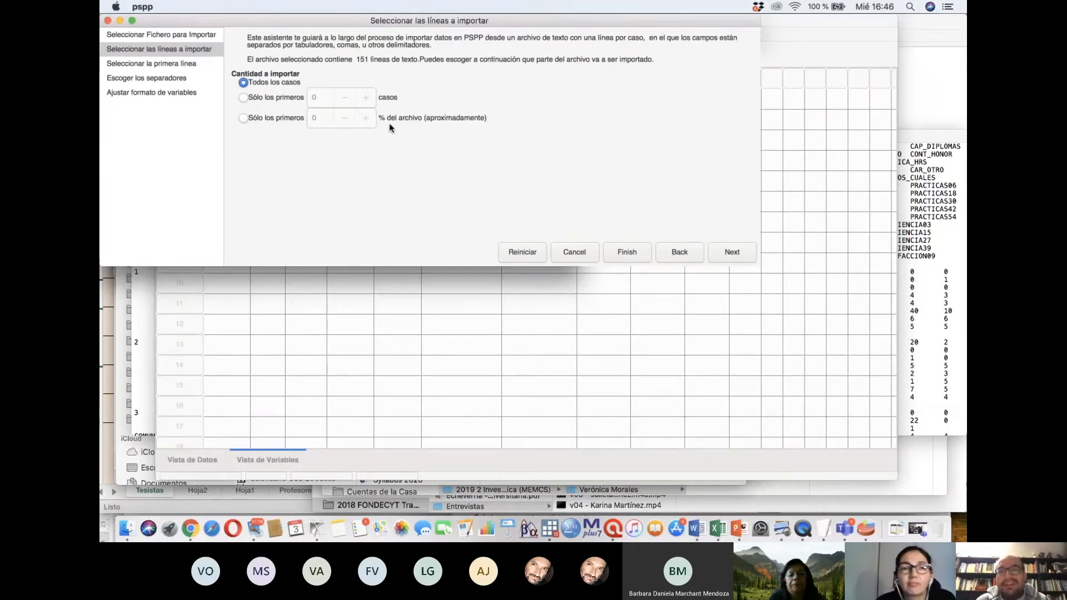
- Keep all cases for the import, and set line 2 as the first data line with variable names taken from the line above
{"action": "left_click", "coordinate": [732, 251]}
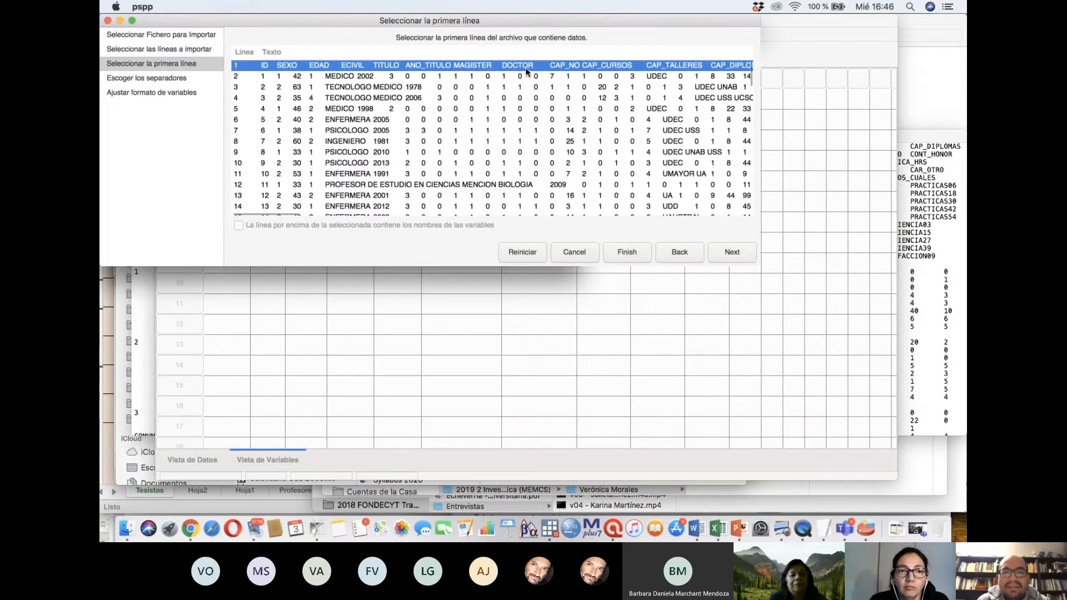
{"action": "left_click", "coordinate": [238, 78]}
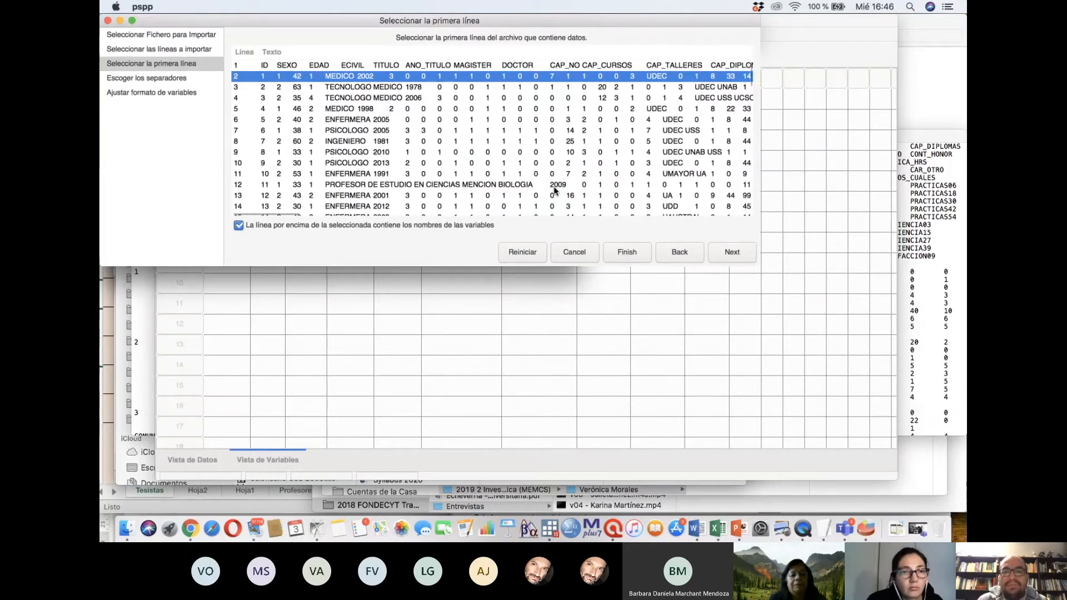
- Continue the import with Tabulador as the only separator, accept the proposed variable formats and apply the import
{"action": "left_click", "coordinate": [723, 253]}
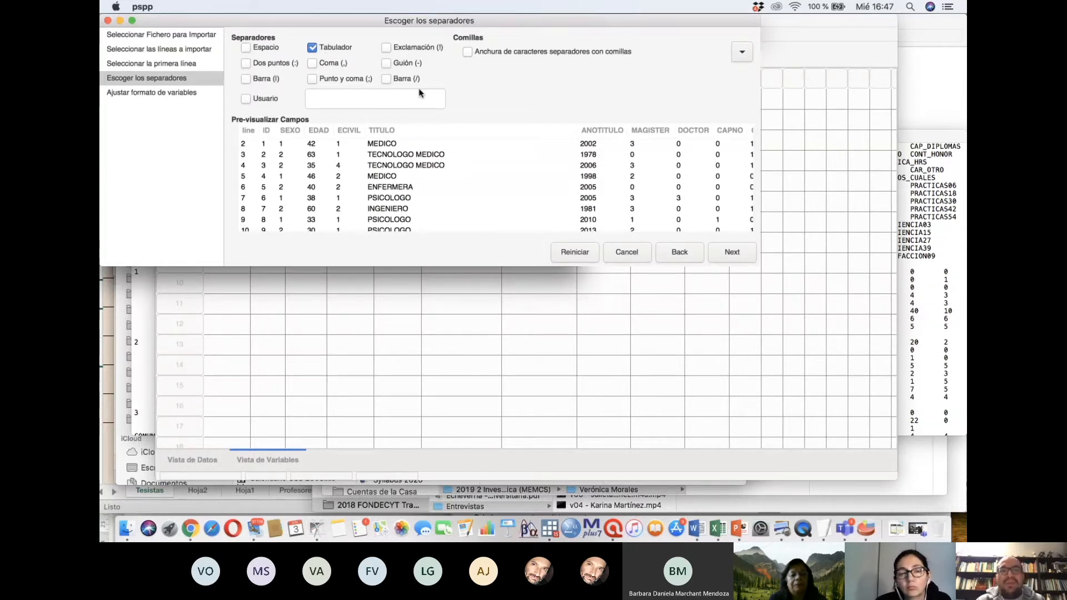
{"action": "left_click", "coordinate": [725, 249]}
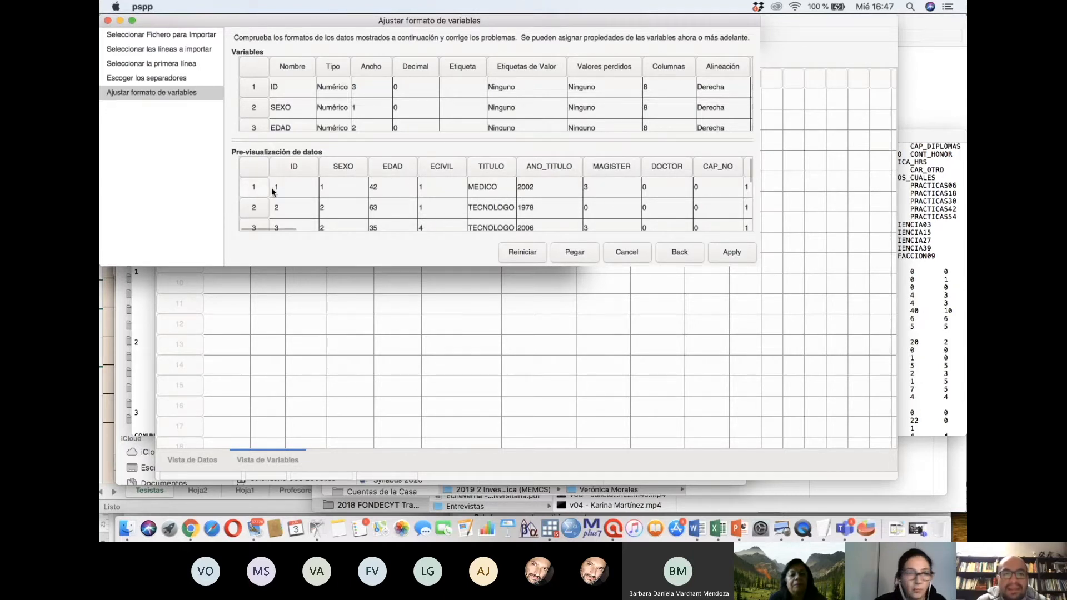
{"action": "left_click", "coordinate": [721, 259]}
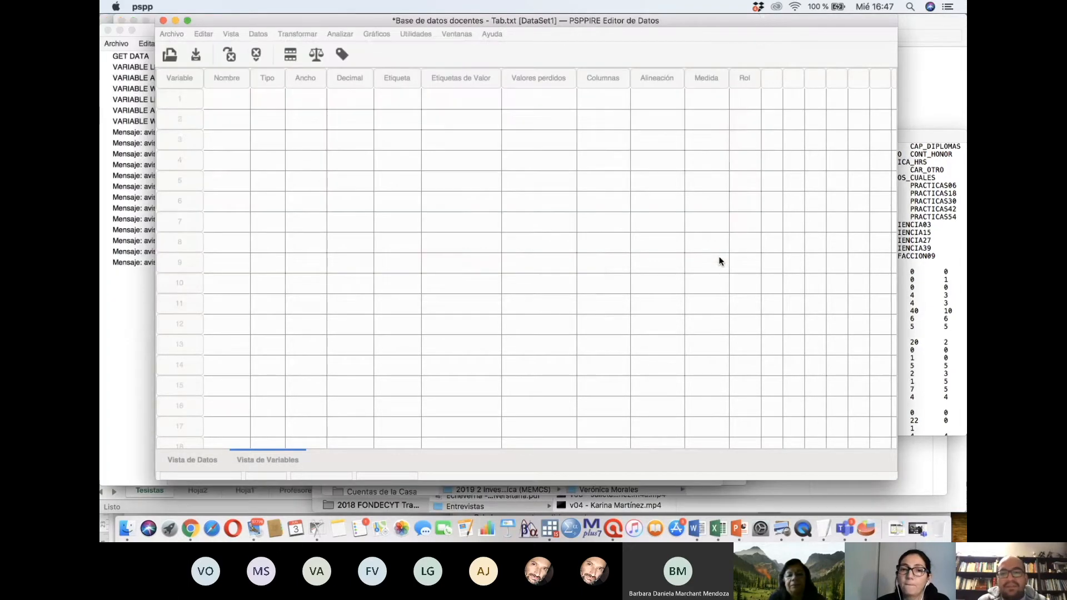
- Examine the imported variable definitions and the participants' case data, ending on the variable definitions
{"action": "scroll", "coordinate": [460, 248], "scroll_direction": "up", "scroll_amount": 3}
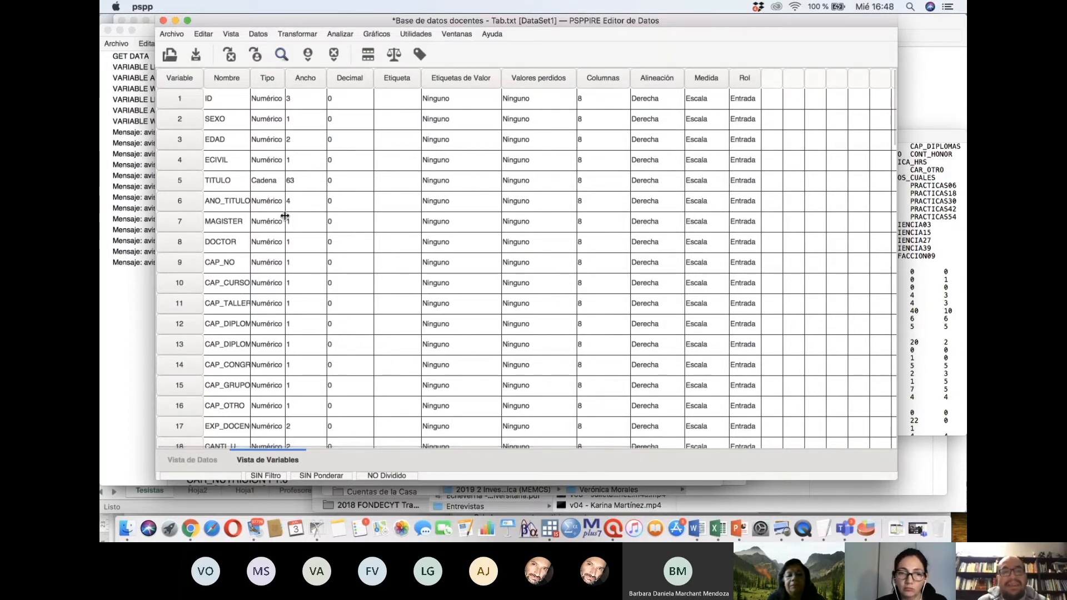
{"action": "left_click", "coordinate": [198, 460]}
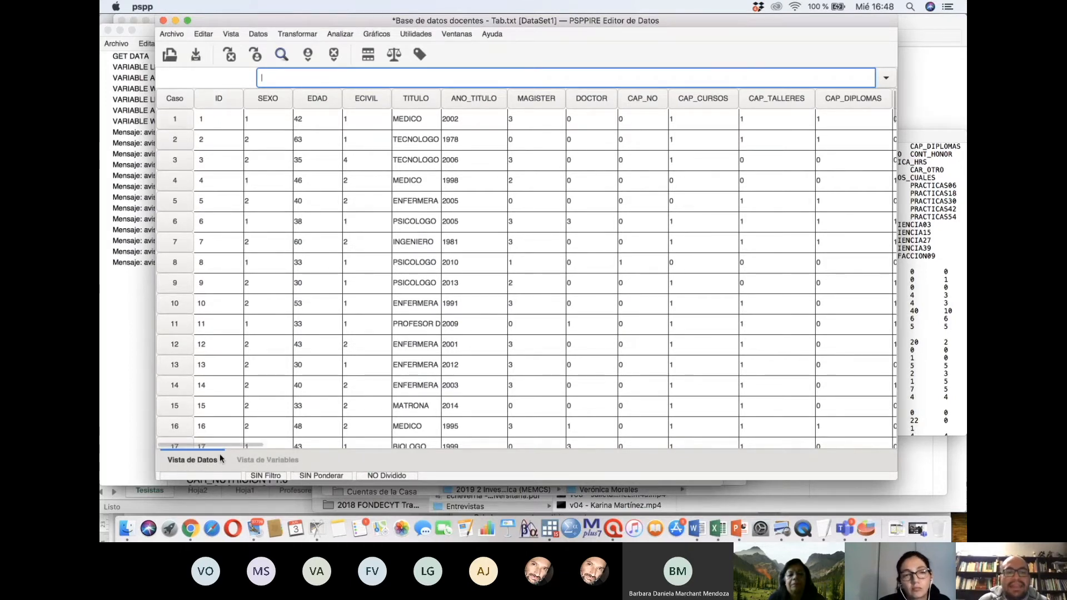
{"action": "left_click", "coordinate": [265, 459]}
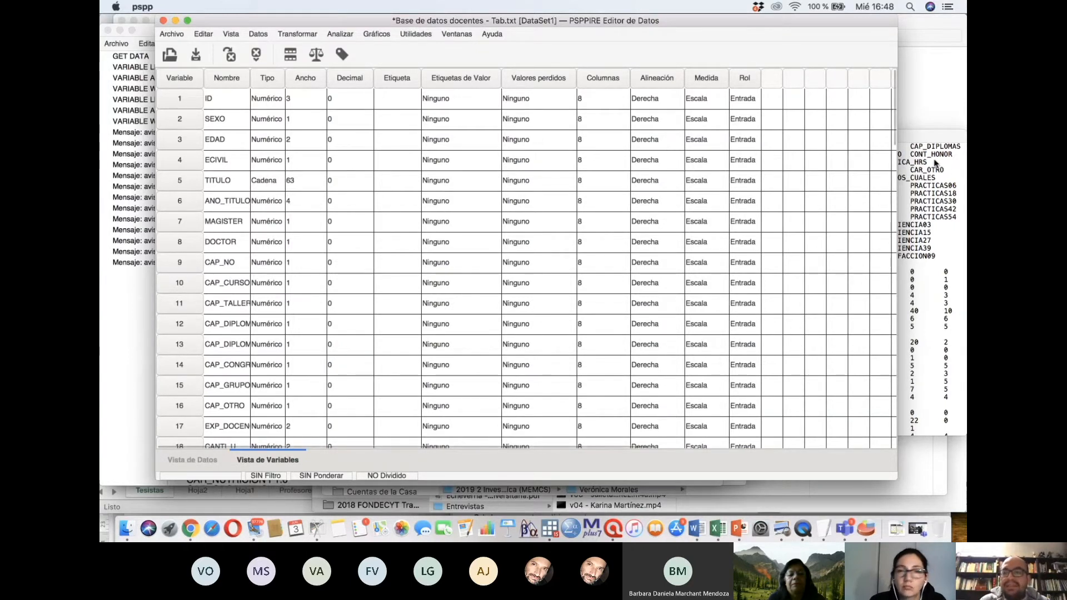
- Switch to the Base de datos docentes workbook in Excel and examine the text entries in the TITULO column
{"action": "left_click", "coordinate": [717, 530]}
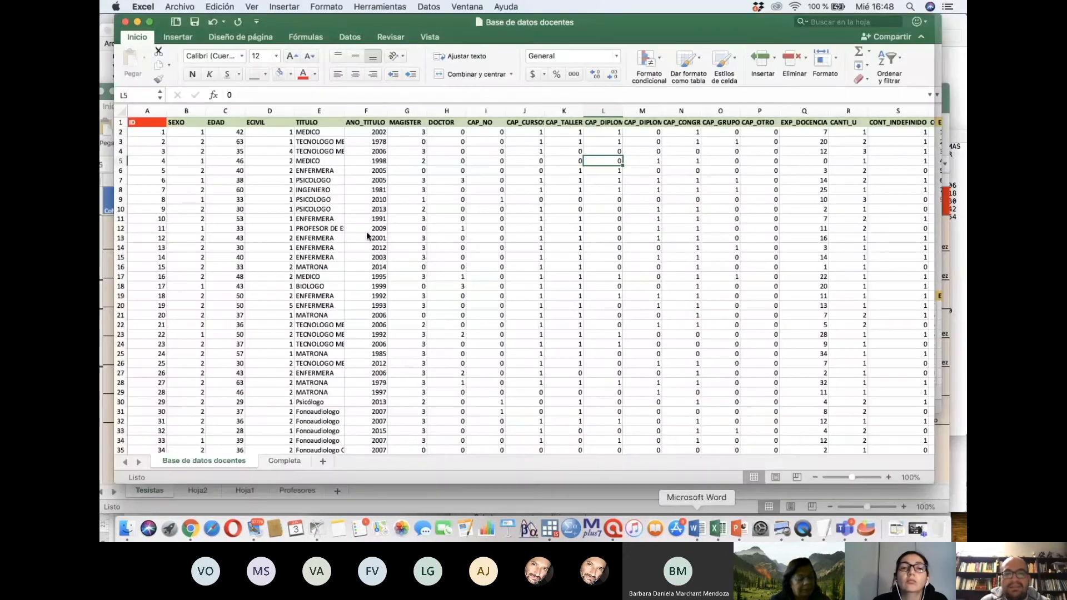
{"action": "left_click", "coordinate": [315, 112]}
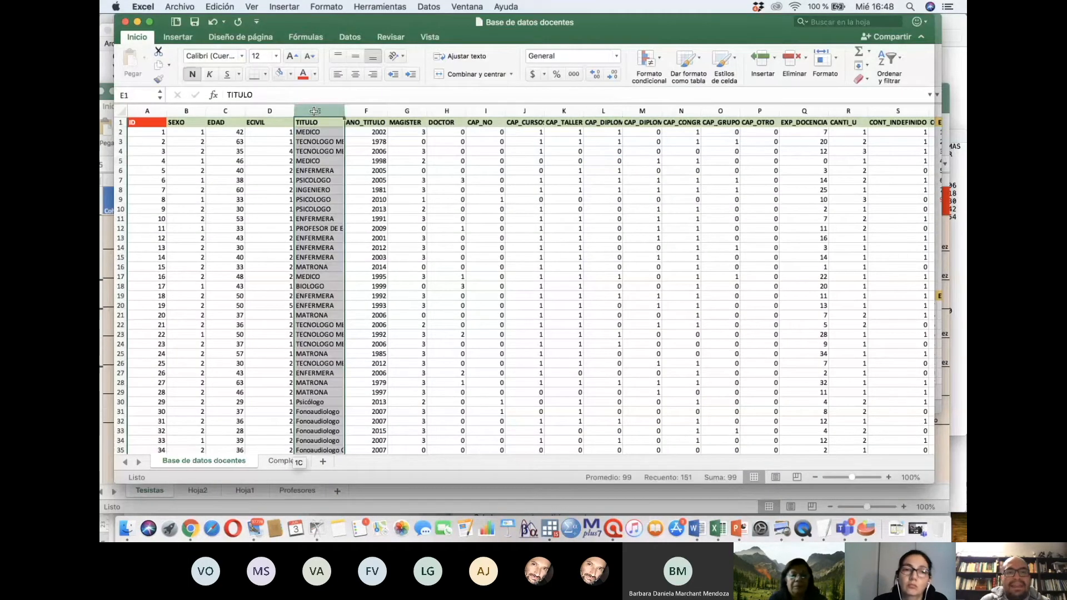
{"action": "left_click", "coordinate": [314, 180]}
{"action": "left_click", "coordinate": [309, 200]}
{"action": "left_click", "coordinate": [308, 218]}
{"action": "left_click", "coordinate": [308, 228]}
{"action": "left_click", "coordinate": [307, 247]}
{"action": "left_click", "coordinate": [303, 276]}
{"action": "left_click", "coordinate": [303, 305]}
{"action": "left_click", "coordinate": [303, 334]}
{"action": "left_click", "coordinate": [304, 345]}
{"action": "left_click", "coordinate": [303, 371]}
{"action": "left_click", "coordinate": [303, 394]}
{"action": "left_click", "coordinate": [305, 421]}
{"action": "left_click", "coordinate": [306, 302]}
{"action": "left_click", "coordinate": [304, 238]}
{"action": "left_click", "coordinate": [303, 111]}
- Examine the numeric ECIVIL, EDAD and SEXO columns, comparing the codes in SEXO with the text in TITULO
{"action": "left_click", "coordinate": [272, 111]}
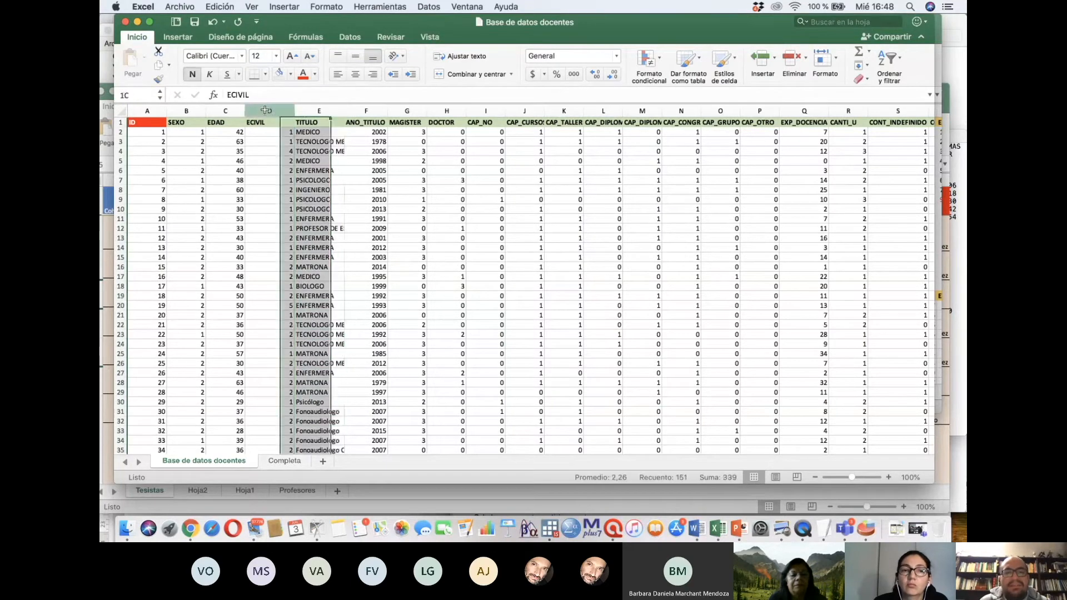
{"action": "left_click", "coordinate": [224, 111]}
{"action": "left_click", "coordinate": [189, 109]}
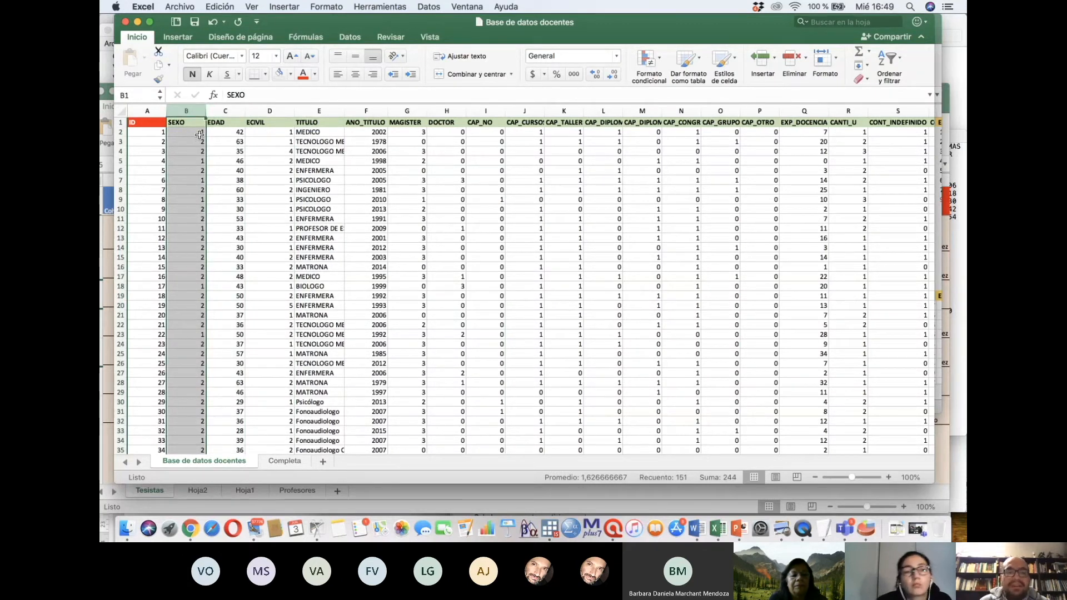
{"action": "left_click", "coordinate": [199, 135]}
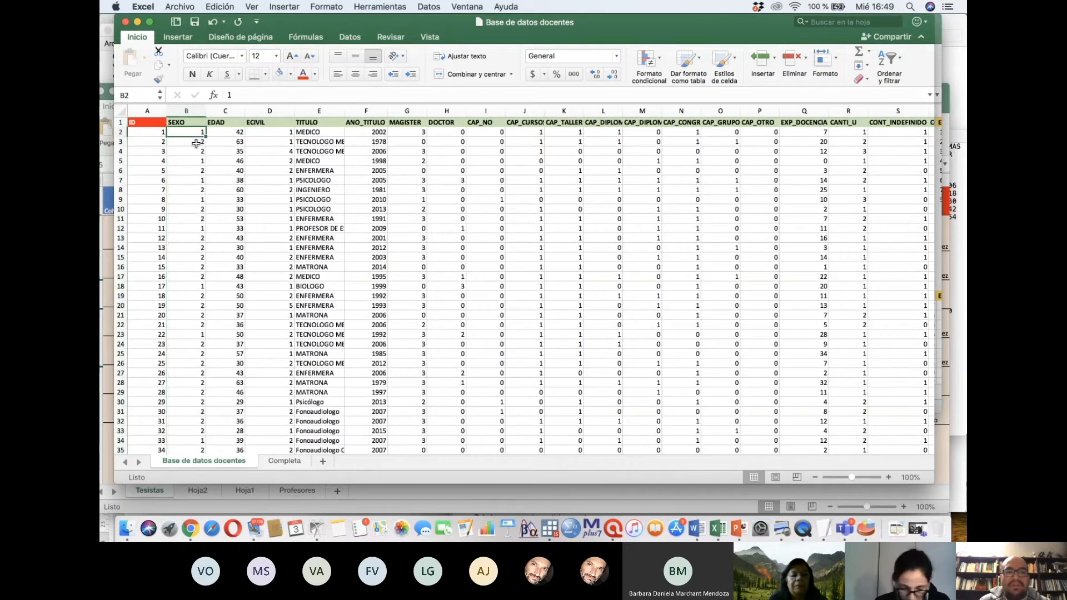
{"action": "left_click", "coordinate": [196, 143]}
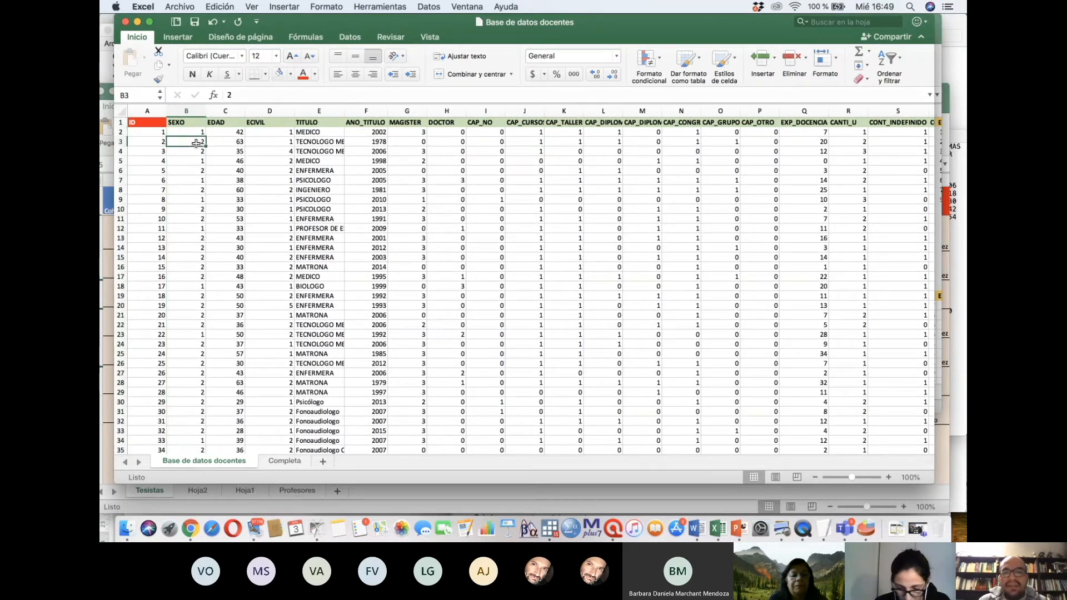
{"action": "left_click", "coordinate": [193, 112]}
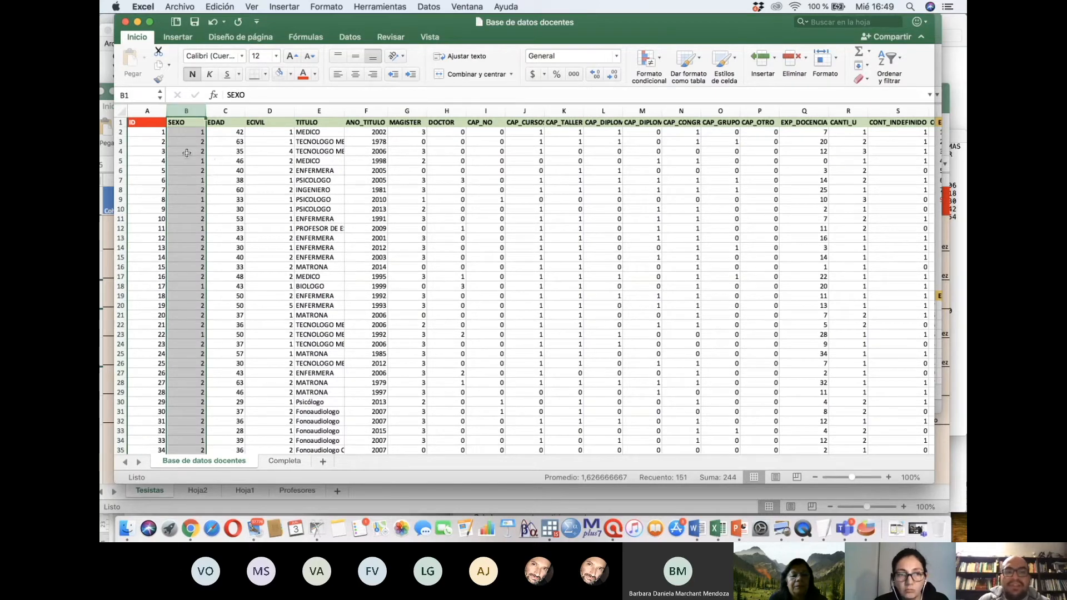
{"action": "left_click", "coordinate": [318, 111]}
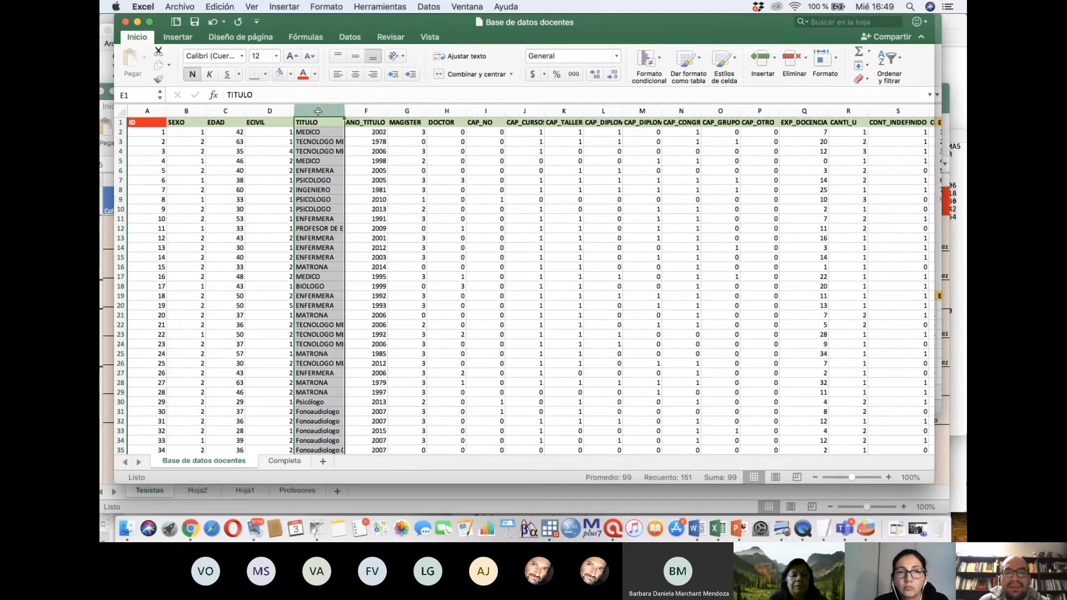
{"action": "left_click", "coordinate": [195, 111]}
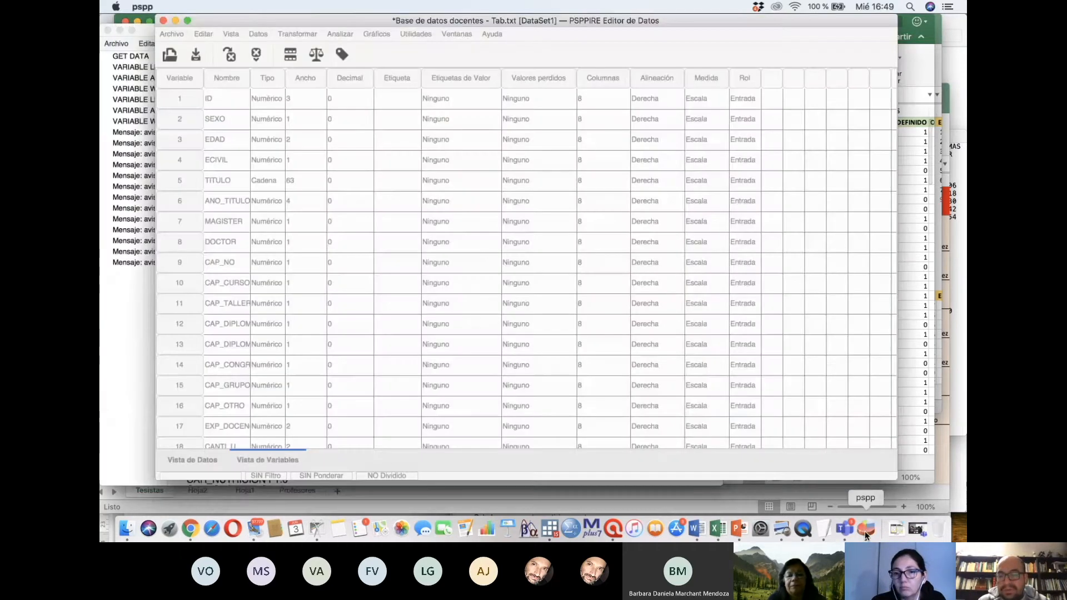
- Switch back to PSPP and review the available variable types for SEXO, keeping Numérico
{"action": "left_click", "coordinate": [865, 528]}
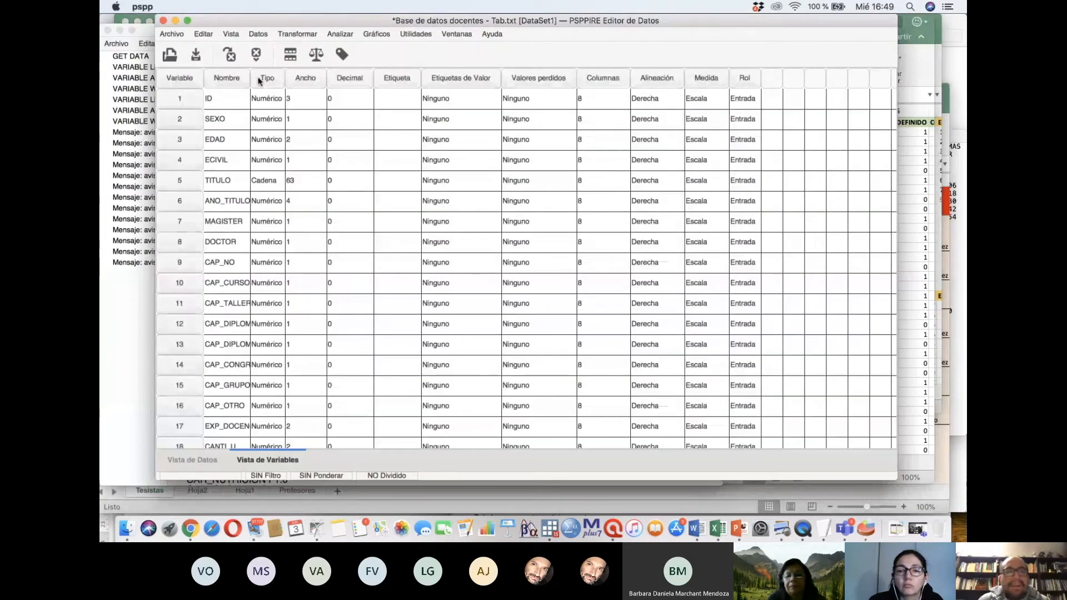
{"action": "left_click", "coordinate": [258, 119]}
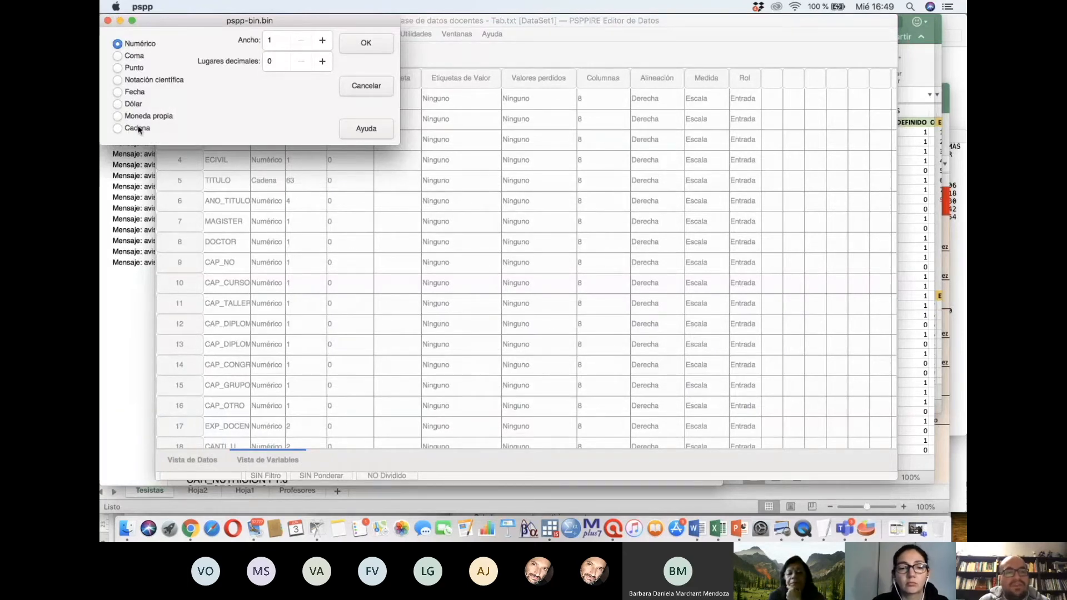
{"action": "left_click", "coordinate": [361, 42]}
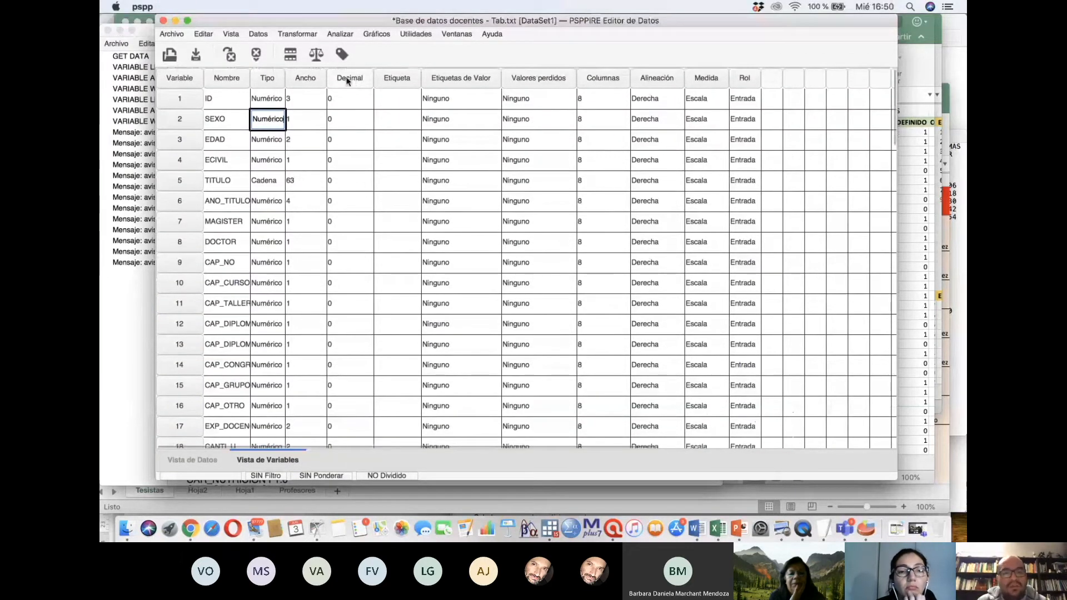
- Set the variable label of SEXO to "Sexo del participante"
{"action": "left_click", "coordinate": [397, 118]}
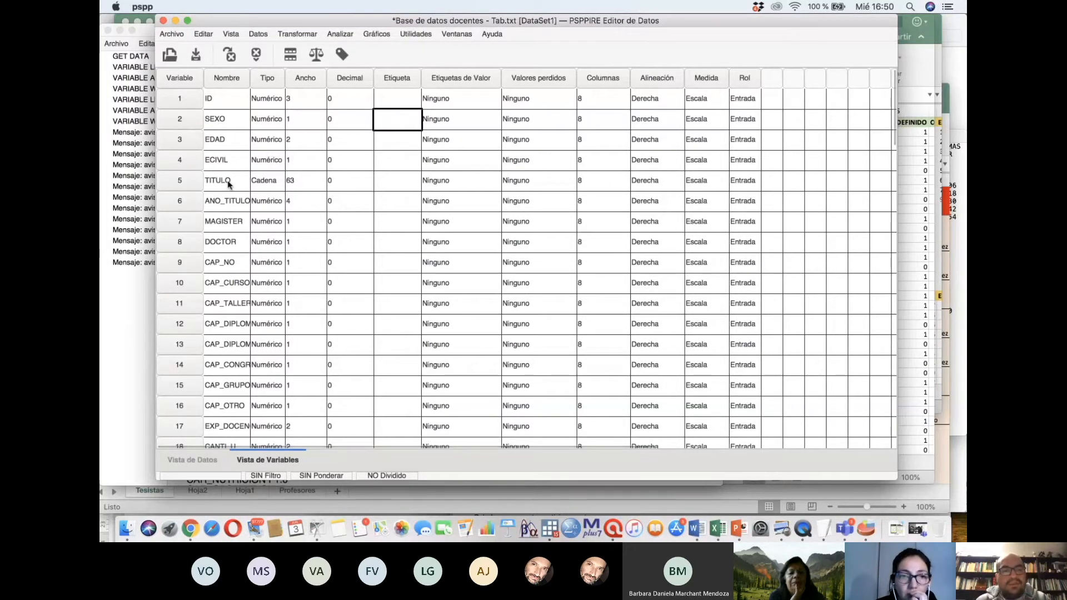
{"action": "left_click", "coordinate": [383, 158]}
{"action": "type", "text": "Estado civil"}
{"action": "left_click", "coordinate": [389, 118]}
{"action": "type", "text": "SE"}
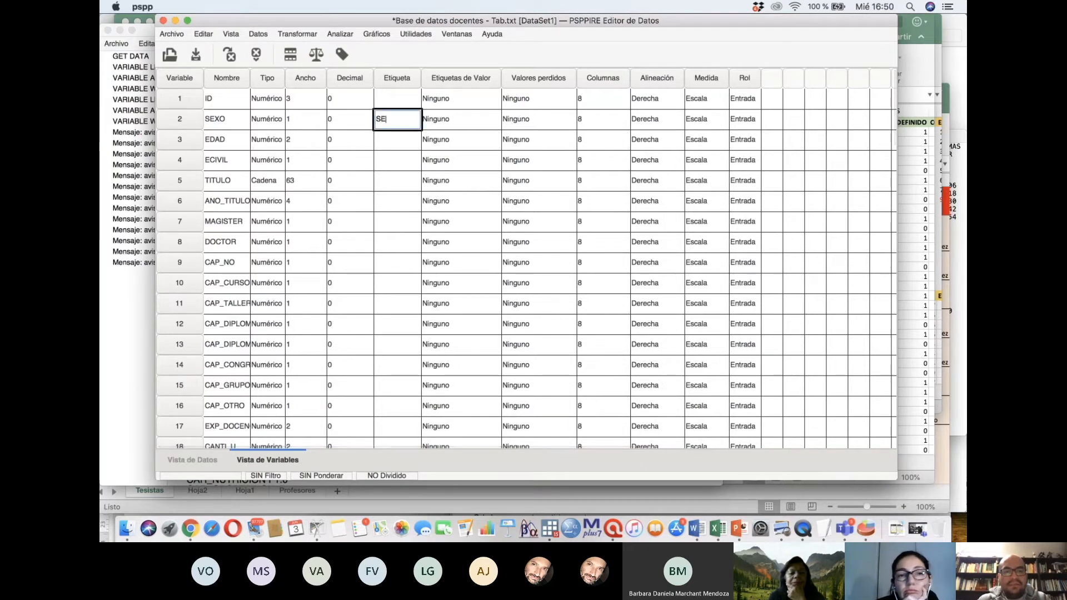
{"action": "type", "text": "xo del partiipan"}
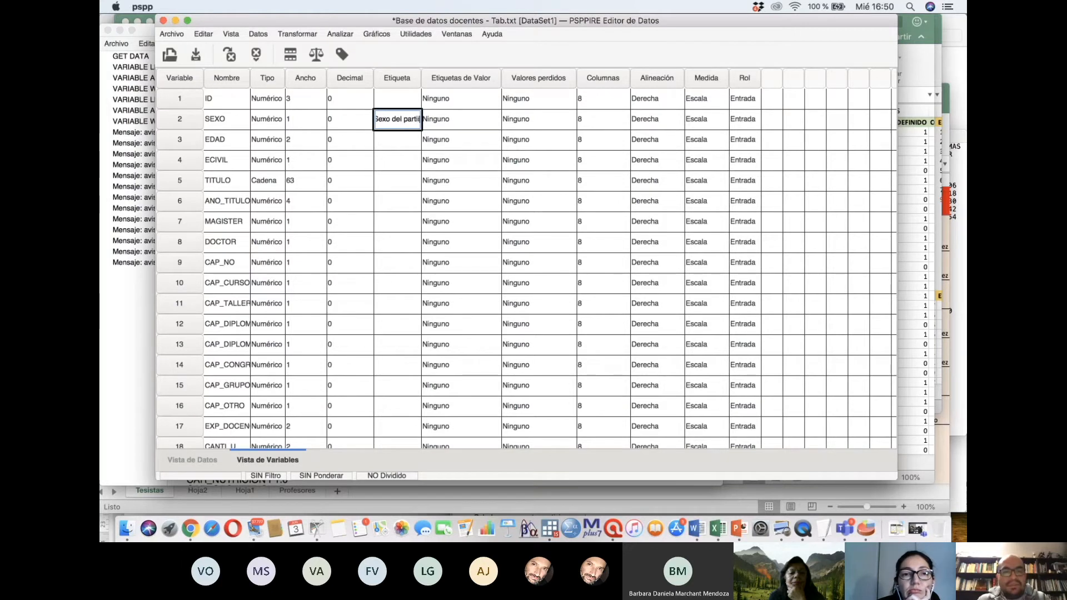
{"action": "key", "text": "BackSpace"}
{"action": "key", "text": "BackSpace"}
{"action": "key", "text": "BackSpace"}
{"action": "key", "text": "BackSpace"}
{"action": "type", "text": "cipante"}
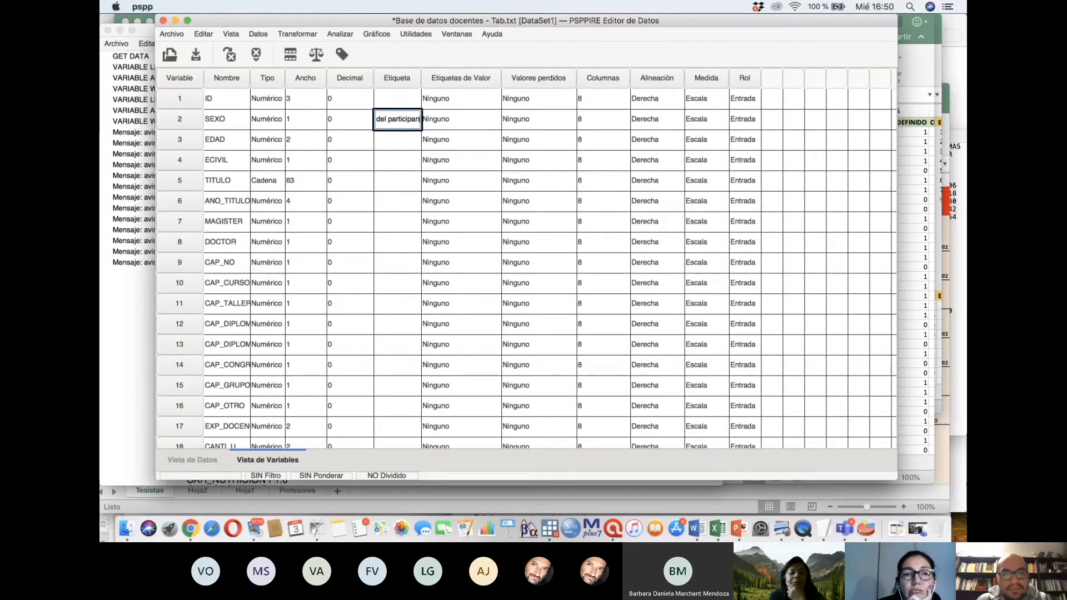
- Set the variable label of ECIVIL to "Estado civil" and widen the label column to fit the full texts
{"action": "left_click", "coordinate": [392, 140]}
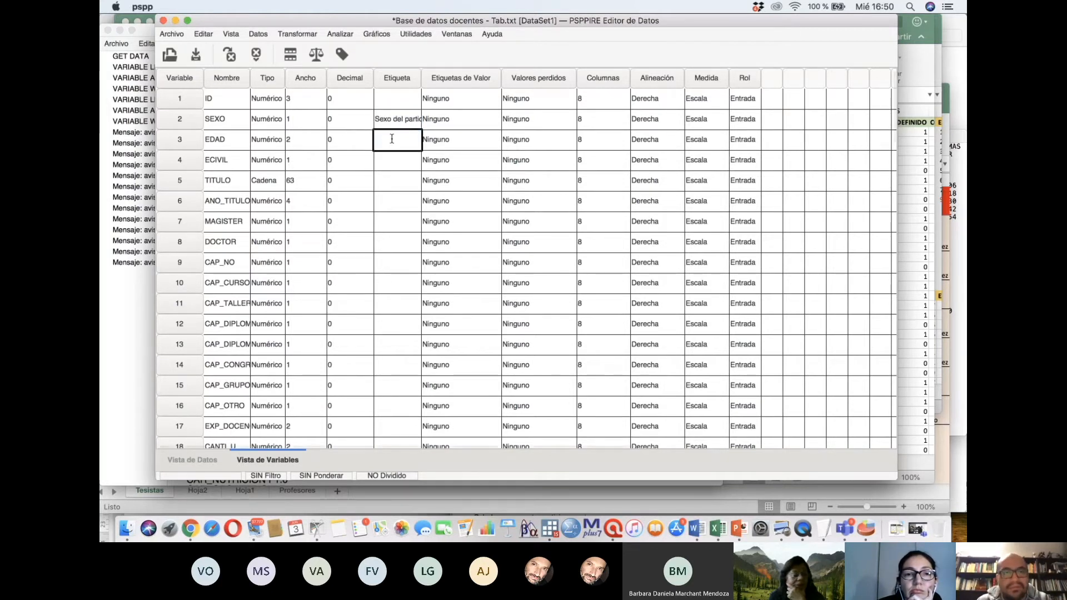
{"action": "left_click", "coordinate": [392, 160]}
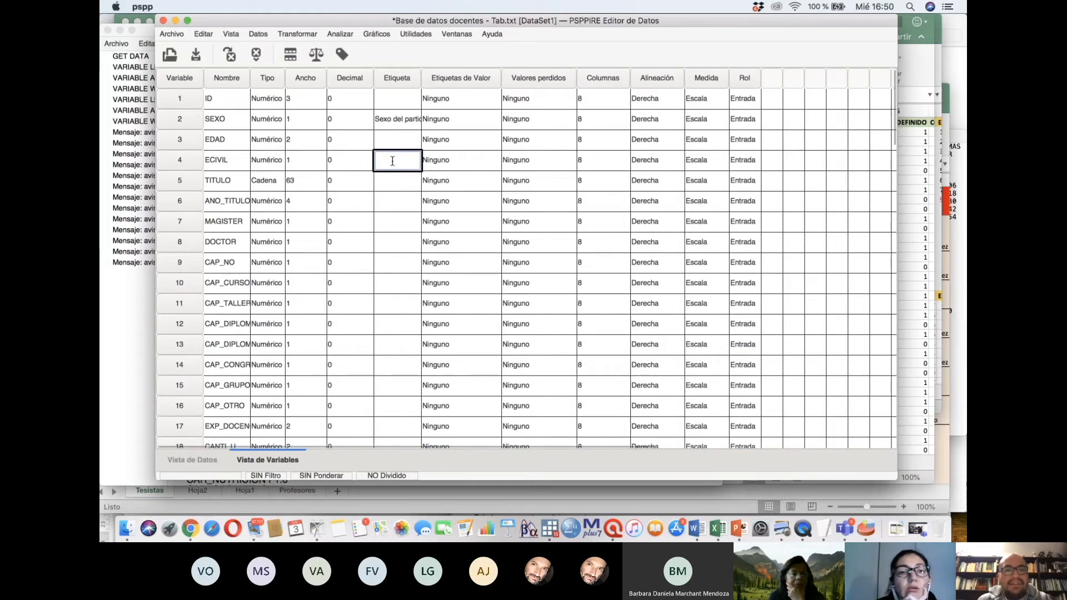
{"action": "type", "text": "Estado civil"}
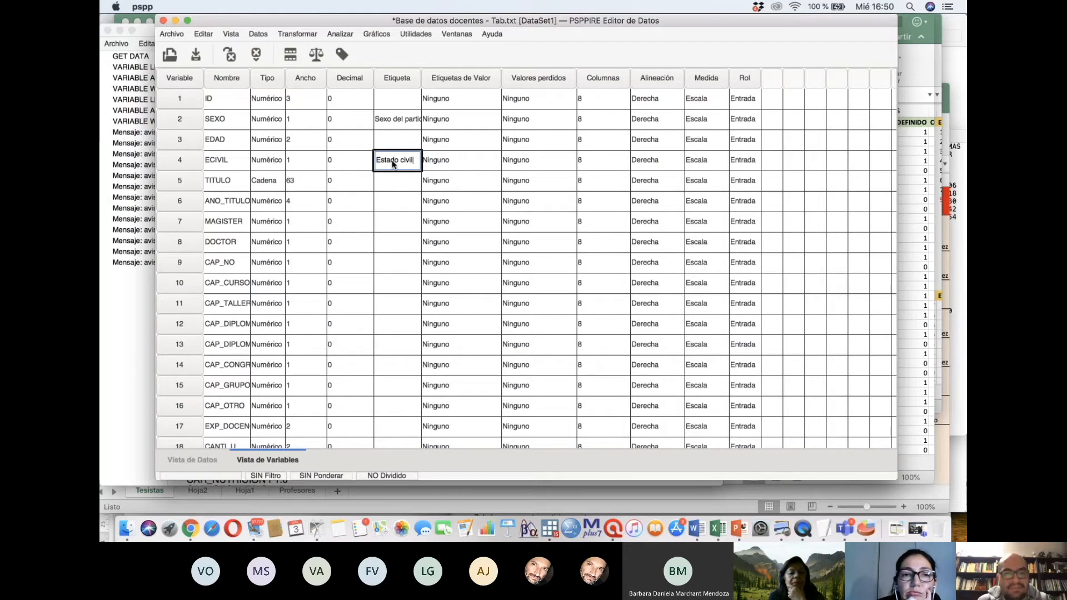
{"action": "left_click", "coordinate": [407, 181]}
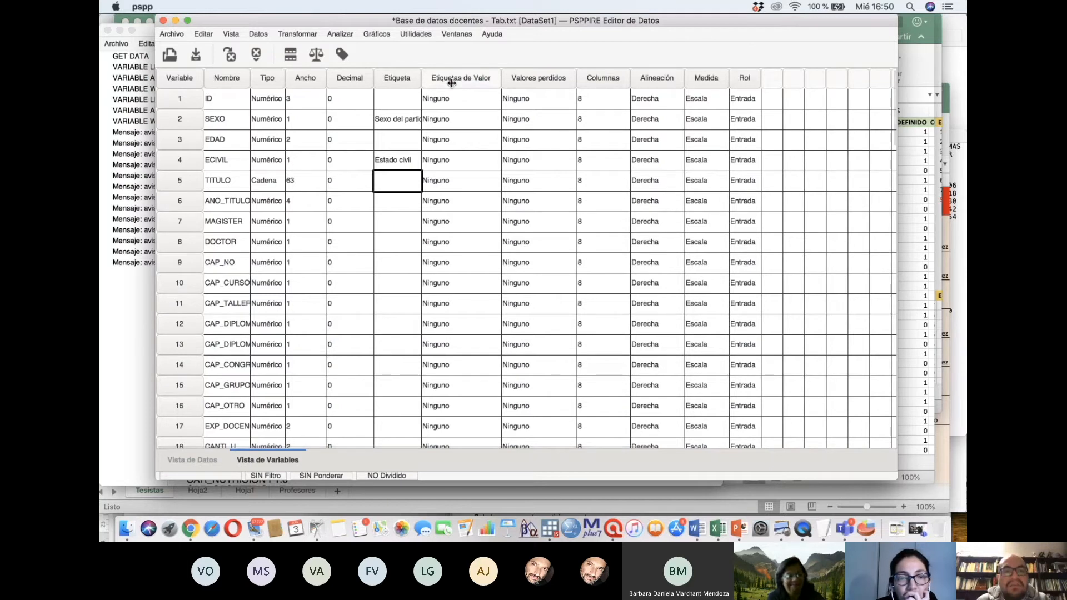
{"action": "left_click_drag", "start_coordinate": [421, 82], "coordinate": [451, 82]}
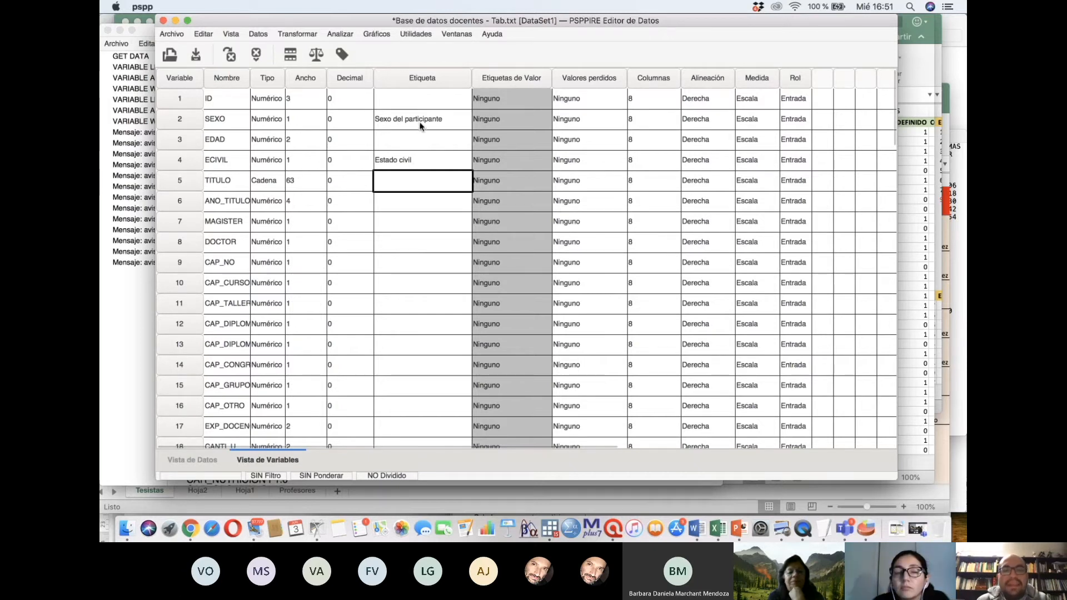
- Try to set the variable label of EDAD to "Edad del participante"
{"action": "left_click", "coordinate": [468, 121]}
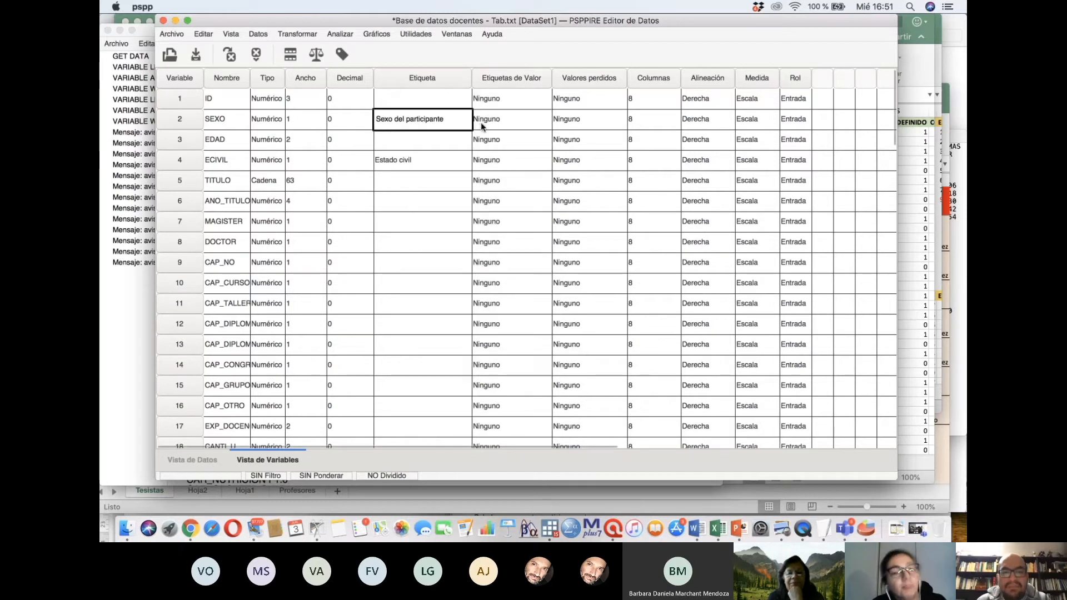
{"action": "left_click", "coordinate": [434, 139]}
{"action": "type", "text": "E"}
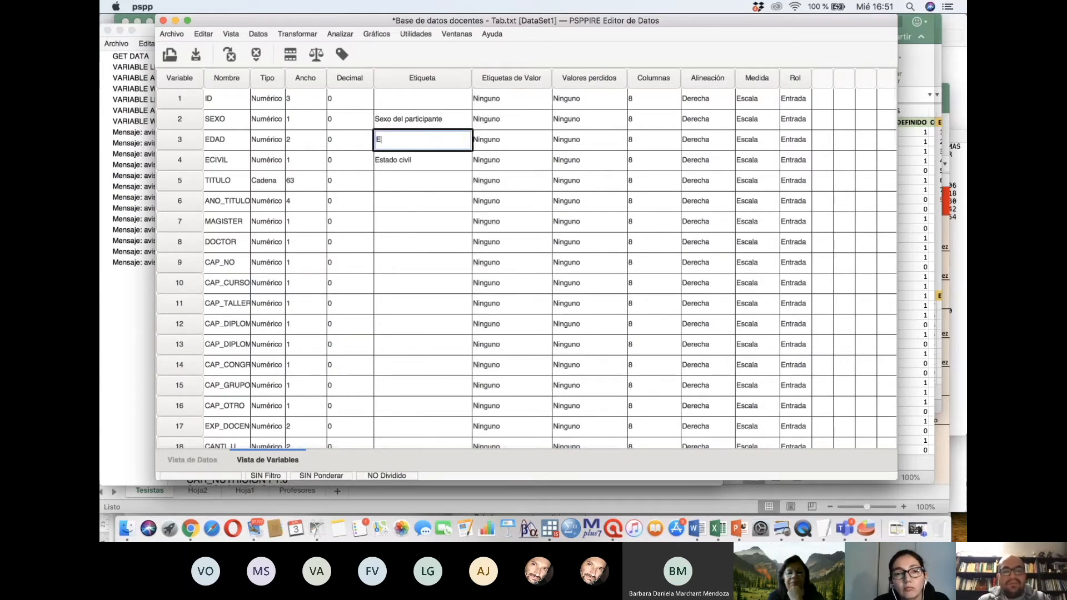
{"action": "type", "text": "dad del participante"}
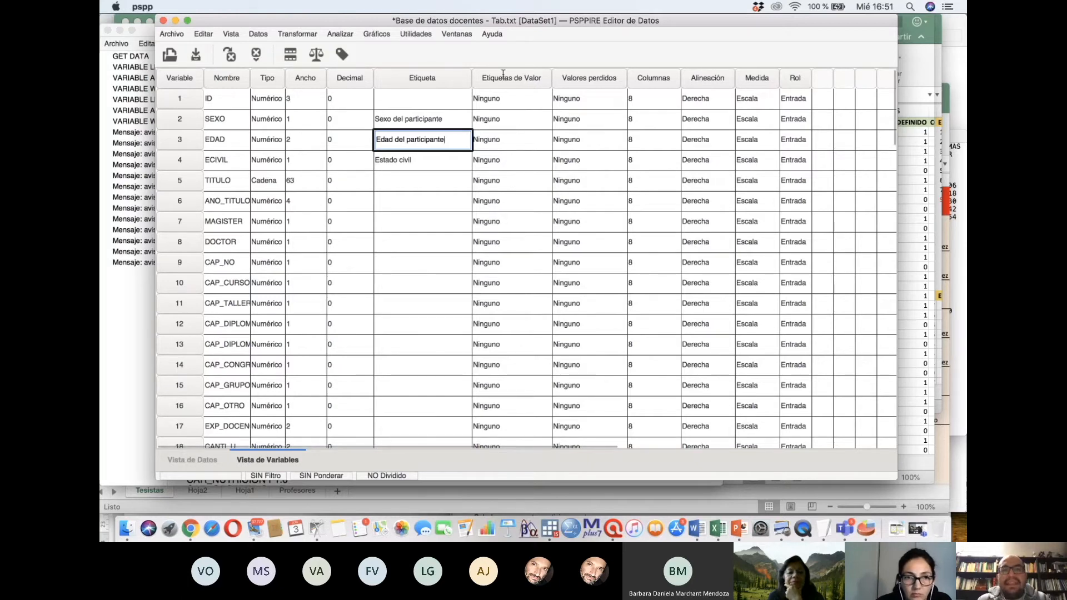
- For SEXO, add the value label 1 = Hombre, enter 2 with the label Mujer, and accept the value labels
{"action": "left_click", "coordinate": [498, 117]}
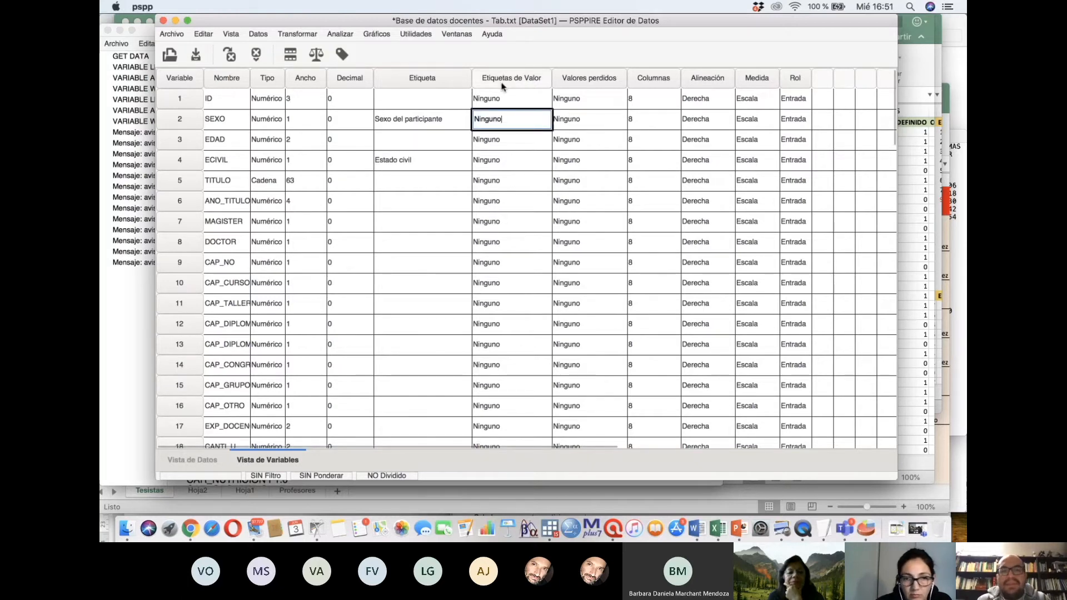
{"action": "left_click", "coordinate": [498, 122]}
{"action": "left_click", "coordinate": [236, 52]}
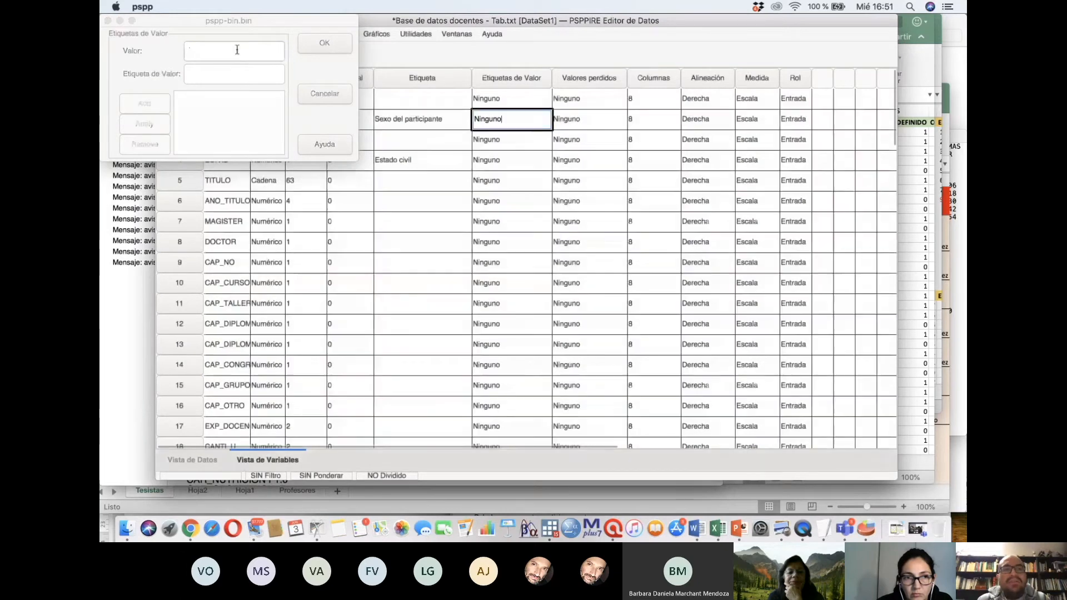
{"action": "left_click", "coordinate": [238, 53]}
{"action": "type", "text": "1"}
{"action": "key", "text": "Tab"}
{"action": "type", "text": "Hombre"}
{"action": "left_click", "coordinate": [154, 105]}
{"action": "type", "text": "2"}
{"action": "key", "text": "Tab"}
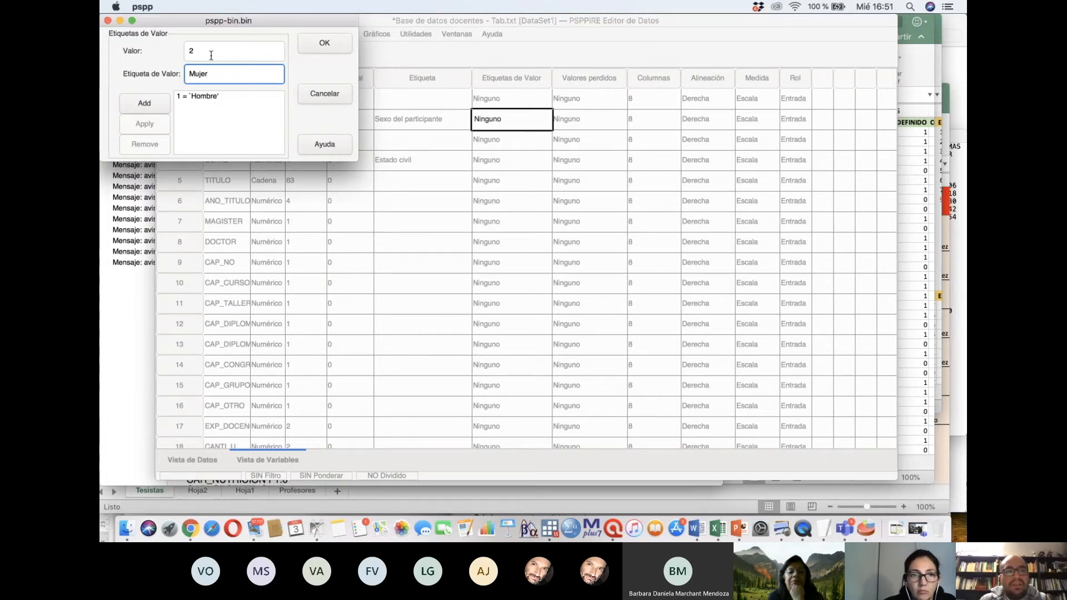
{"action": "left_click", "coordinate": [327, 43]}
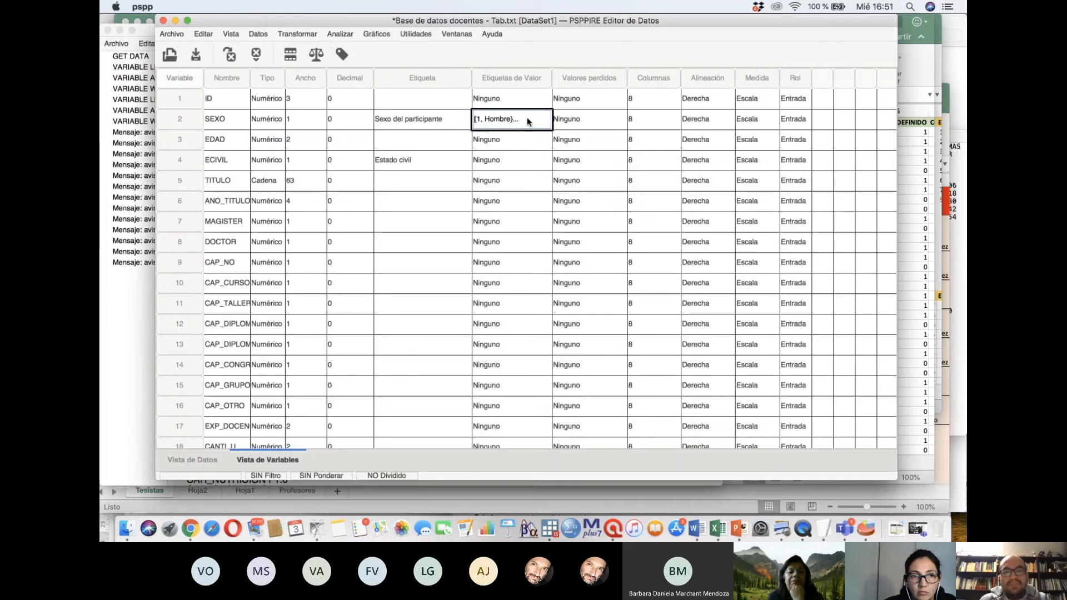
- Add the value label 2 = Mujer to SEXO and accept the value labels
{"action": "left_click", "coordinate": [527, 122]}
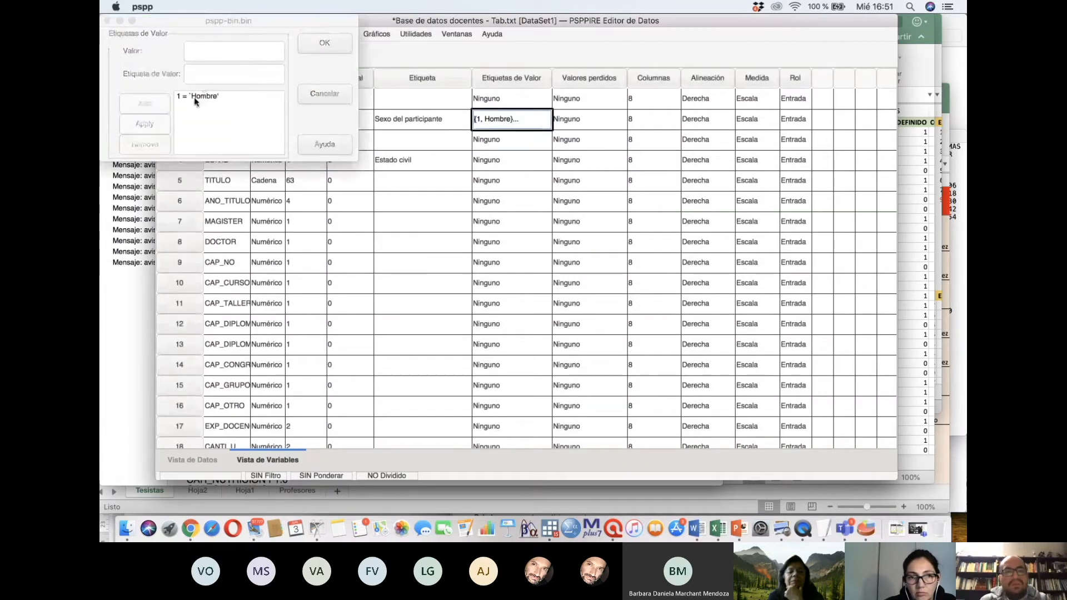
{"action": "left_click", "coordinate": [205, 51]}
{"action": "type", "text": "2"}
{"action": "key", "text": "Tab"}
{"action": "type", "text": "M"}
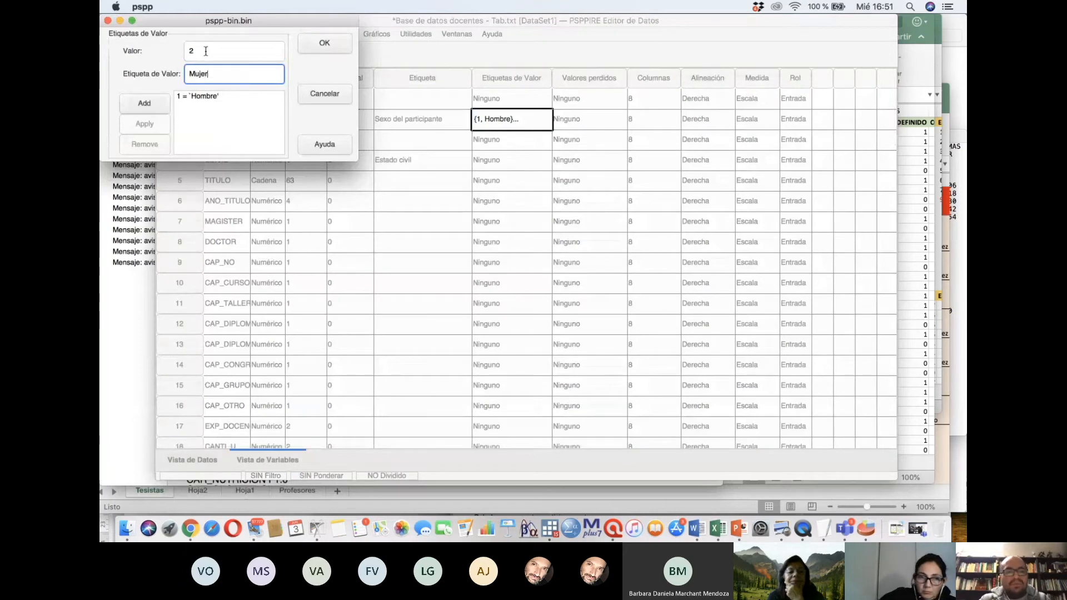
{"action": "left_click", "coordinate": [138, 101]}
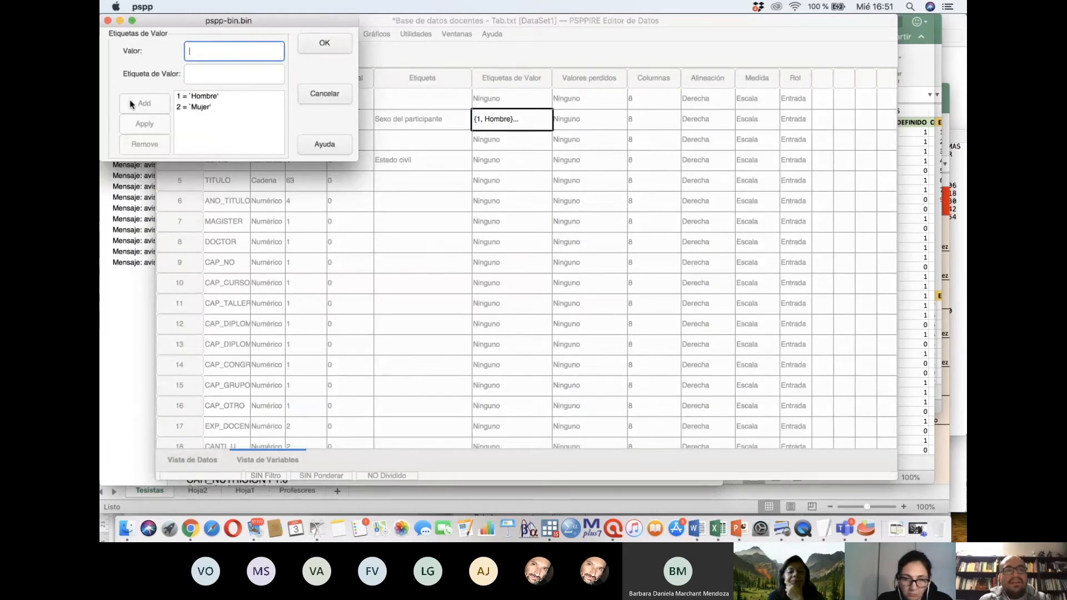
{"action": "left_click", "coordinate": [316, 44]}
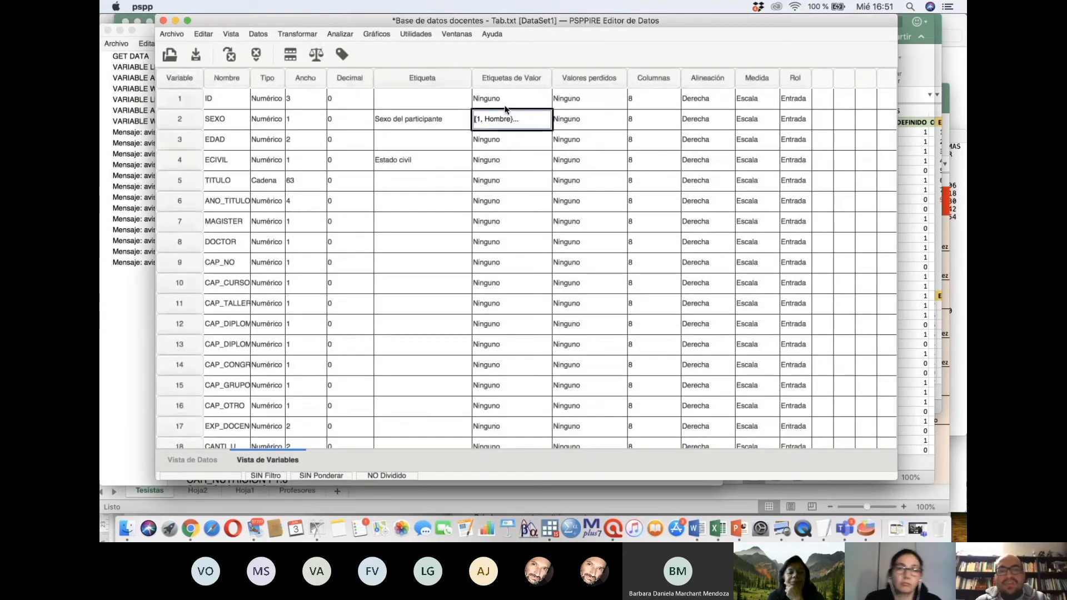
- Define 99 as a discrete missing value for SEXO and accept it
{"action": "left_click", "coordinate": [590, 117]}
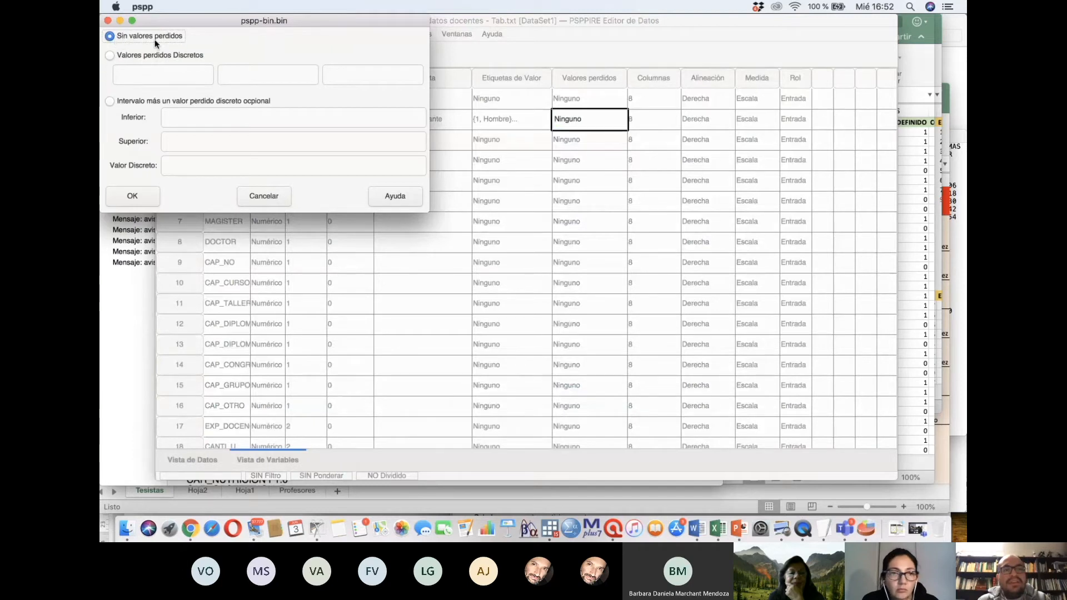
{"action": "left_click", "coordinate": [111, 56]}
{"action": "left_click", "coordinate": [121, 66]}
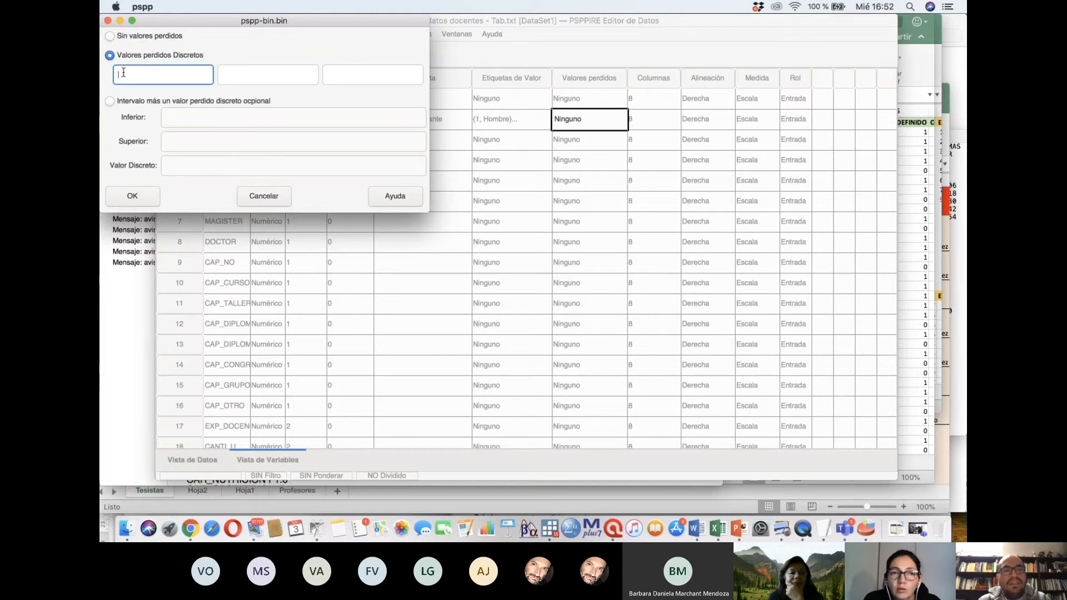
{"action": "type", "text": "99"}
{"action": "left_click", "coordinate": [245, 69]}
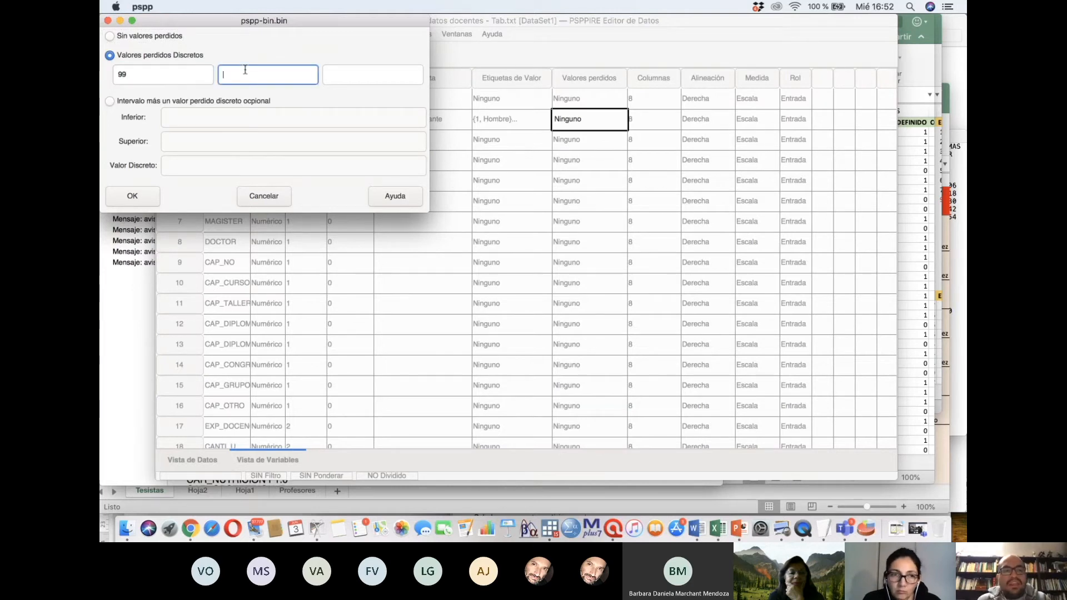
{"action": "left_click", "coordinate": [329, 73]}
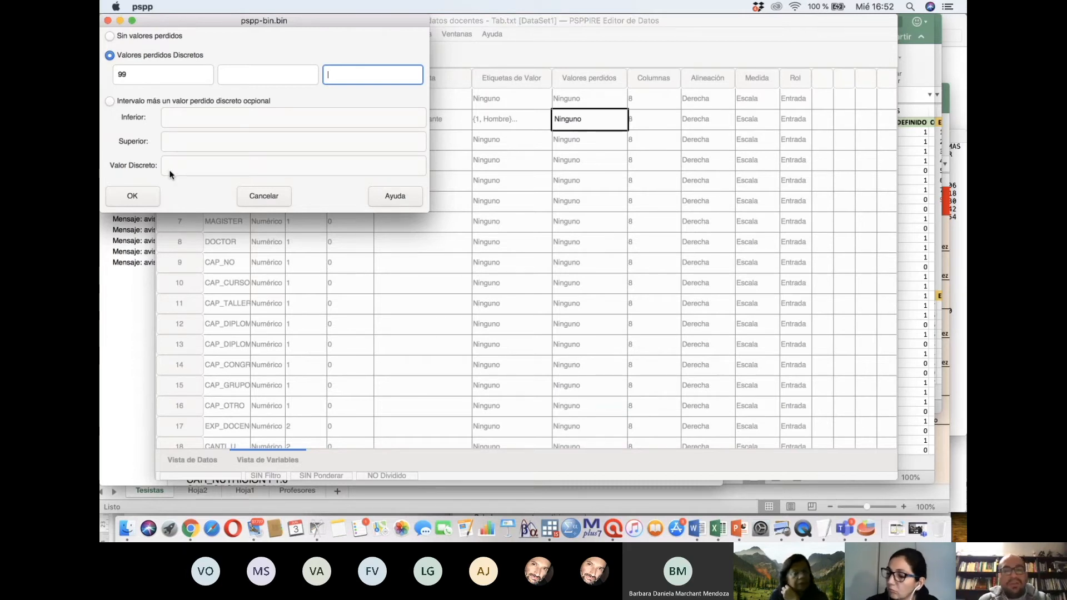
{"action": "left_click", "coordinate": [132, 197]}
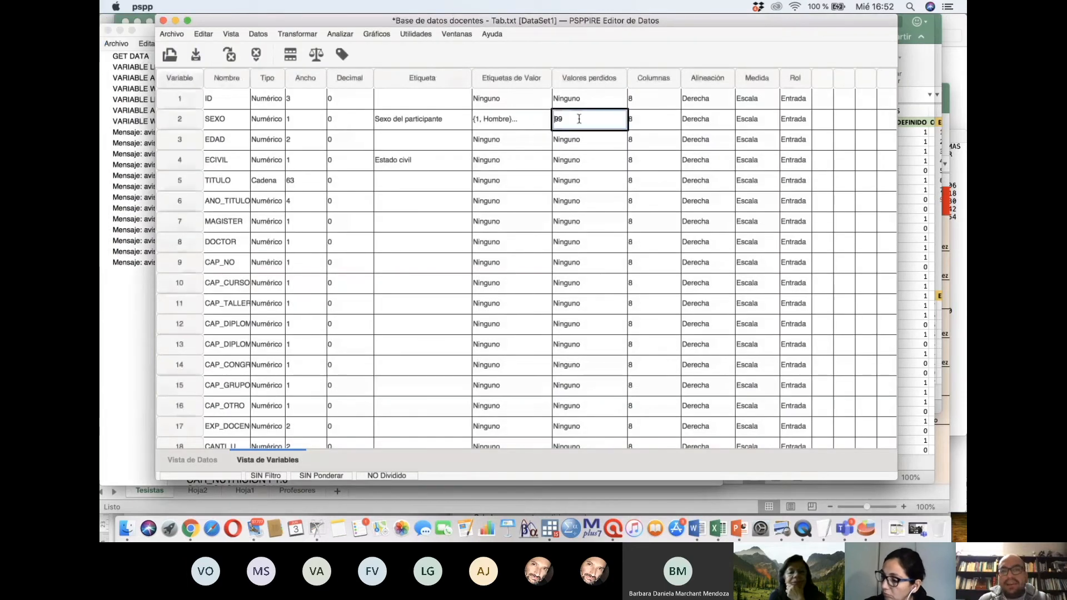
- Set the display column width of SEXO to 16 and commit the entry
{"action": "left_click", "coordinate": [642, 117]}
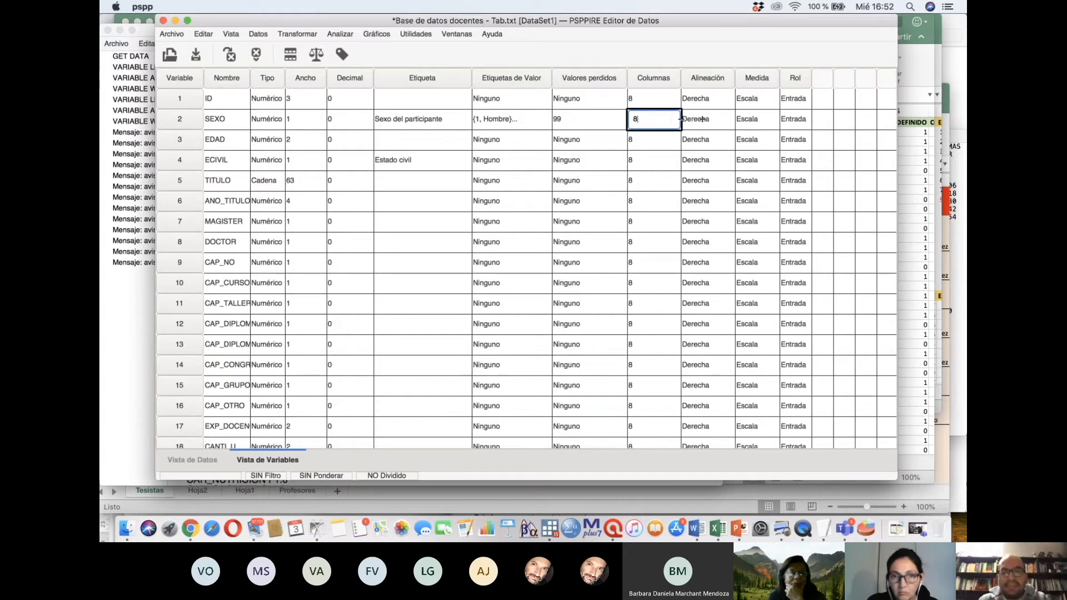
{"action": "type", "text": "16"}
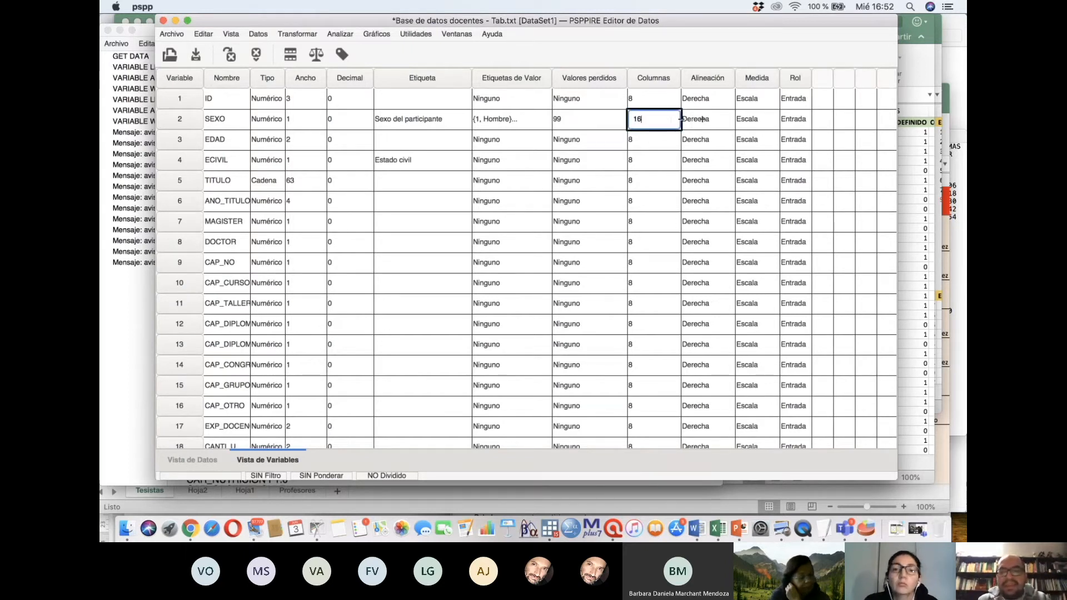
{"action": "left_click", "coordinate": [652, 139]}
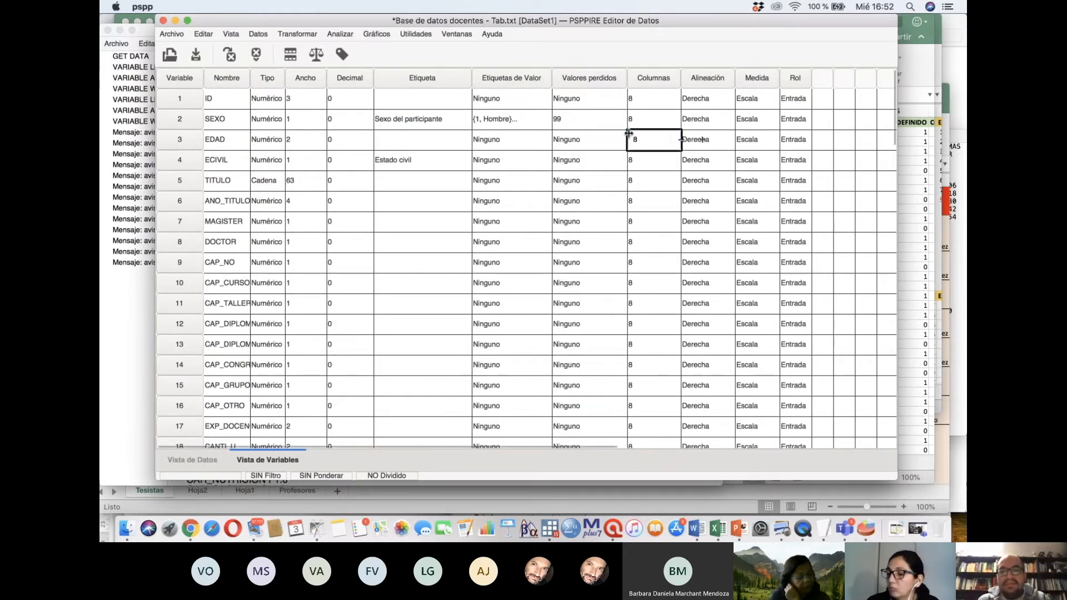
{"action": "left_click", "coordinate": [639, 120]}
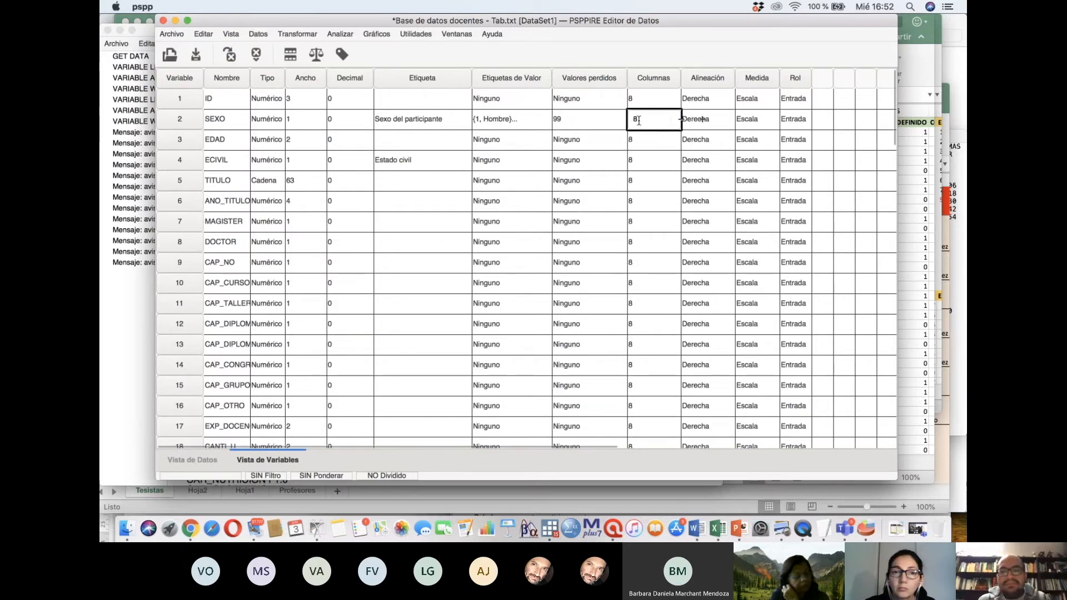
{"action": "key", "text": "BackSpace"}
{"action": "type", "text": "16"}
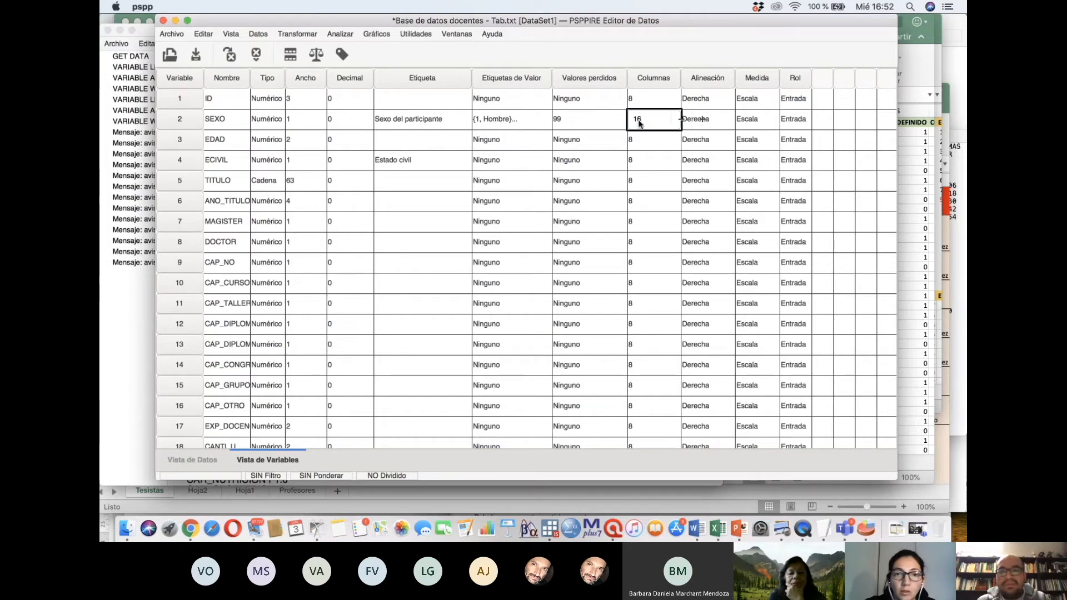
{"action": "key", "text": "Return"}
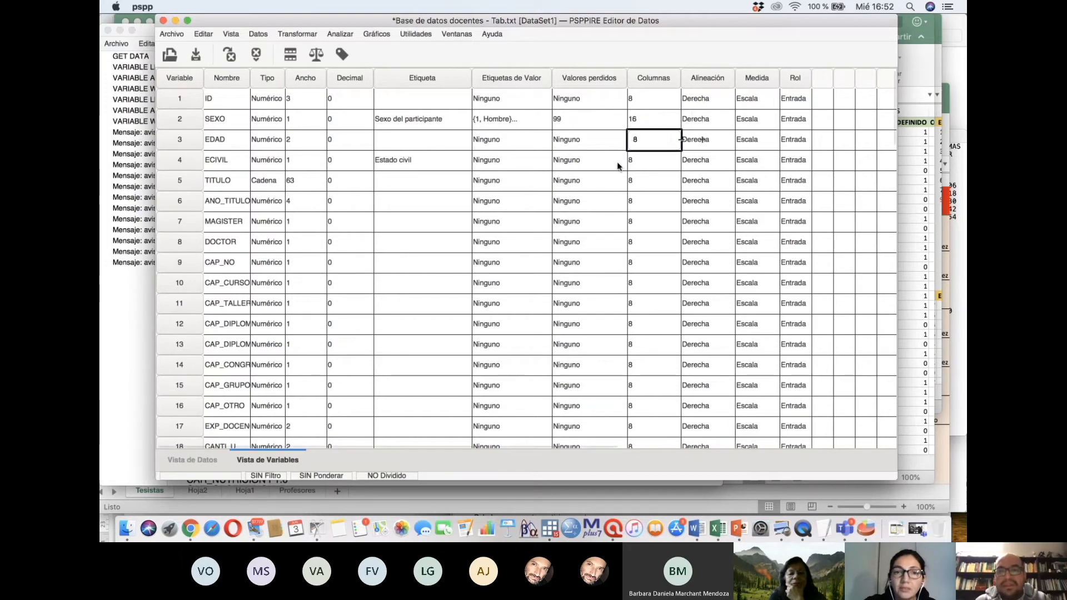
- Narrow the SEXO column to a width of 15 in the data view and return to the variable view
{"action": "left_click", "coordinate": [189, 461]}
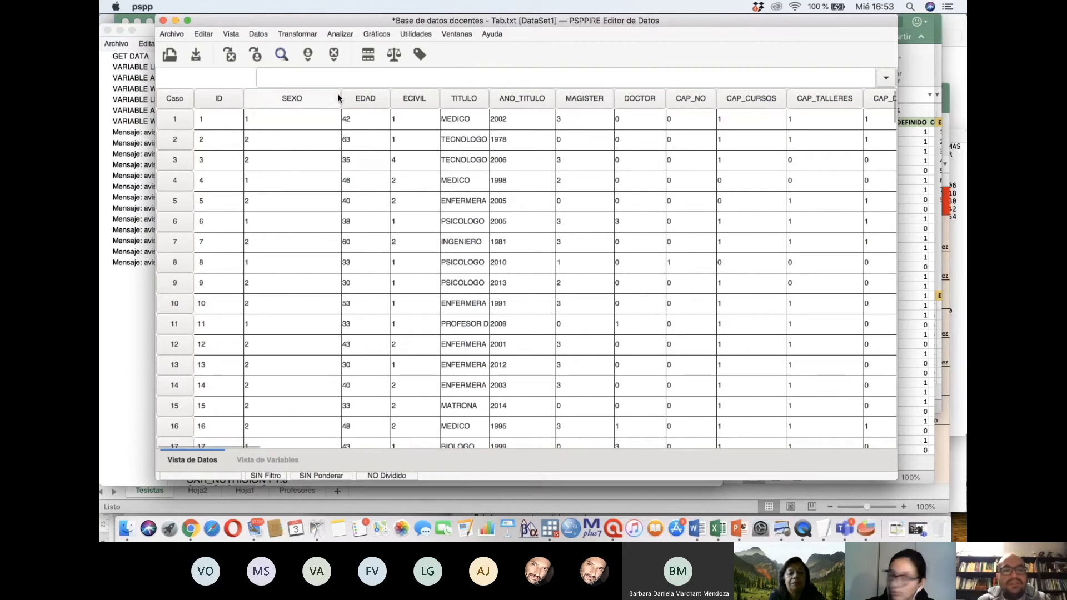
{"action": "left_click_drag", "start_coordinate": [335, 100], "coordinate": [293, 103]}
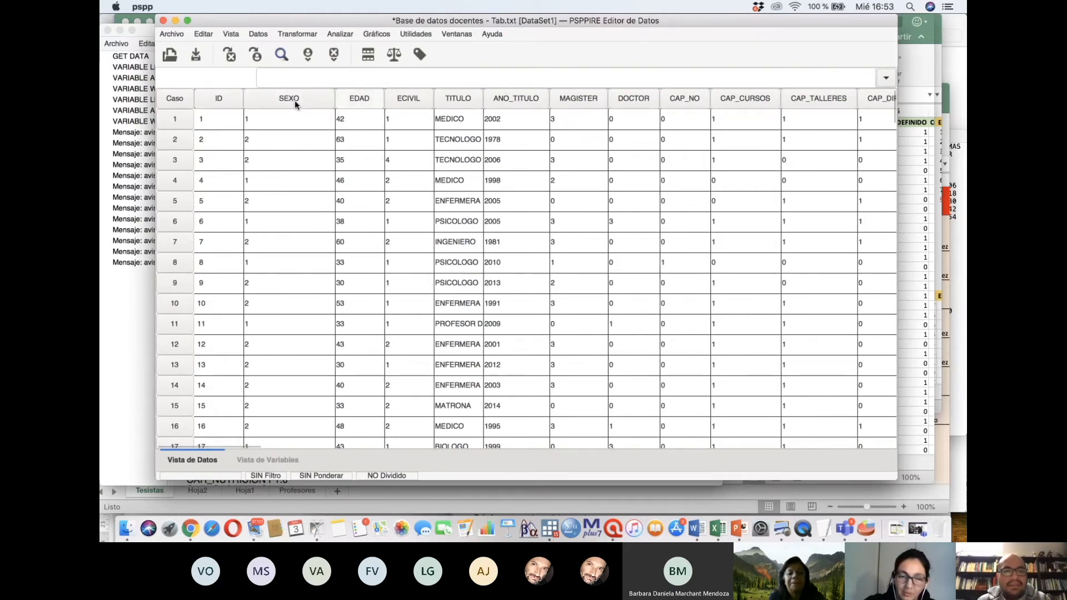
{"action": "left_click", "coordinate": [278, 464]}
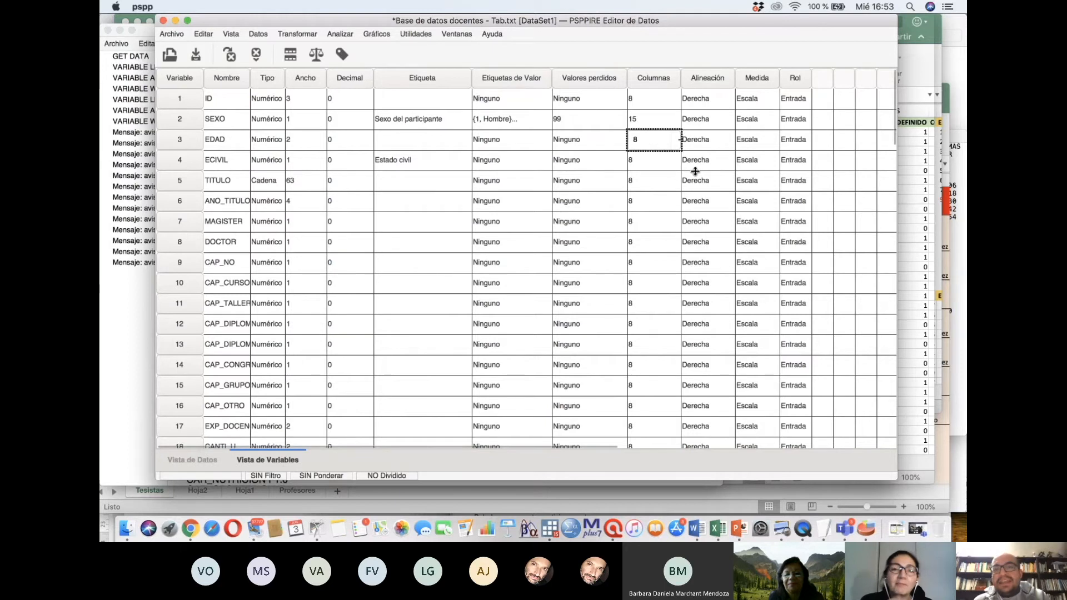
- Examine the alignment options available for EDAD and close the list without choosing another one
{"action": "left_click", "coordinate": [719, 143]}
{"action": "left_click", "coordinate": [720, 142]}
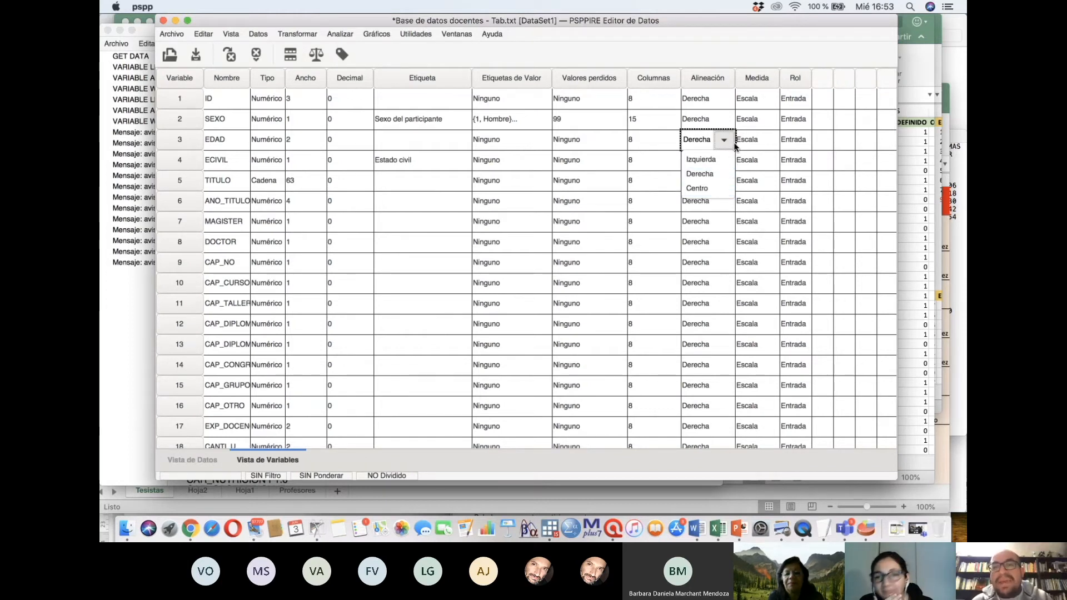
{"action": "left_click", "coordinate": [759, 124]}
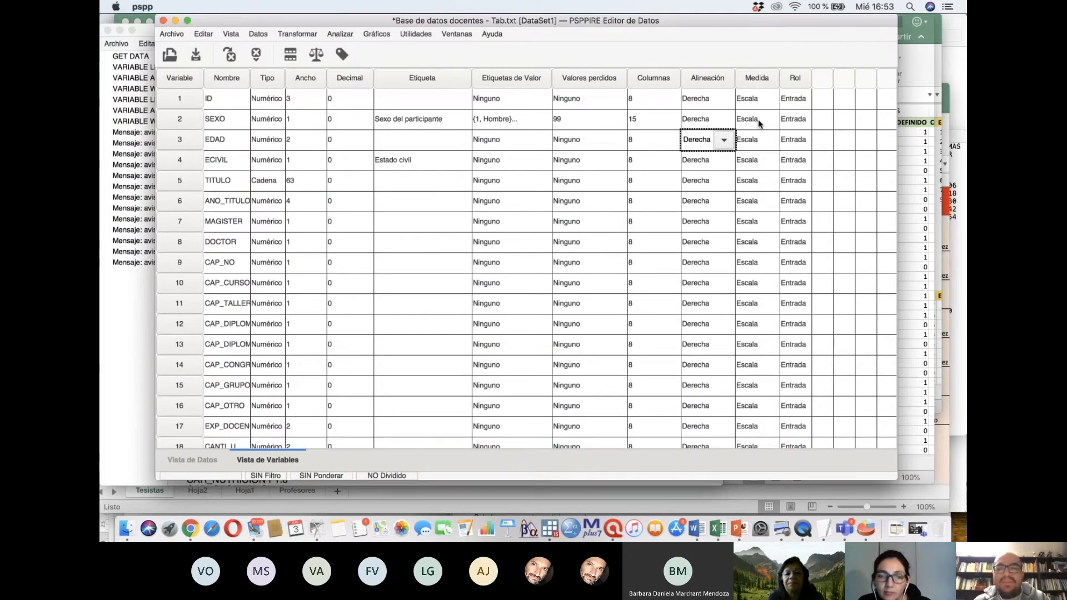
- Set the measurement level of SEXO to Nominal
{"action": "left_click", "coordinate": [759, 123]}
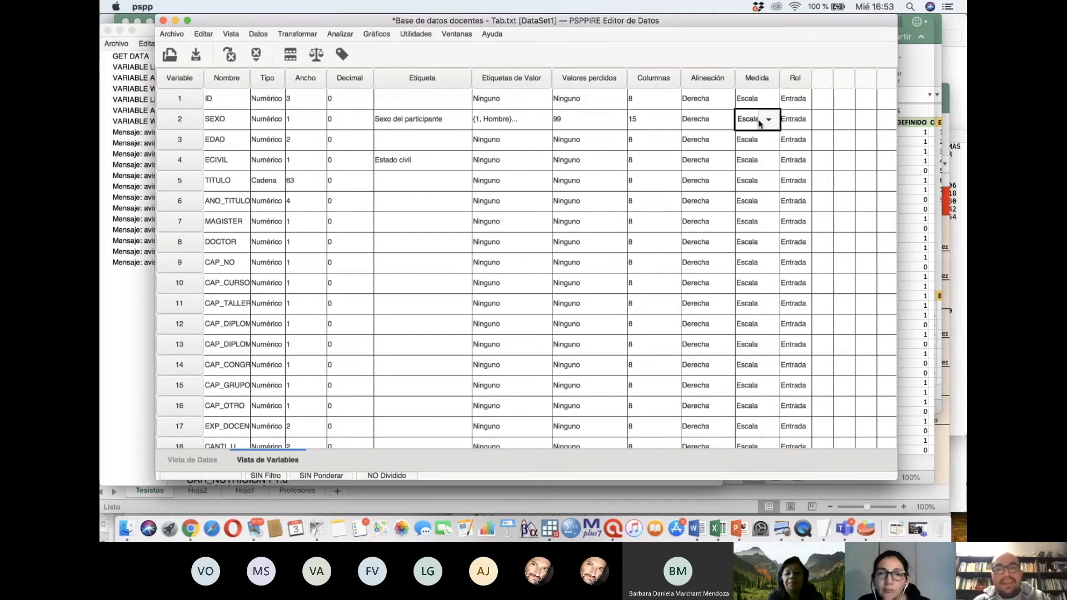
{"action": "left_click", "coordinate": [767, 121]}
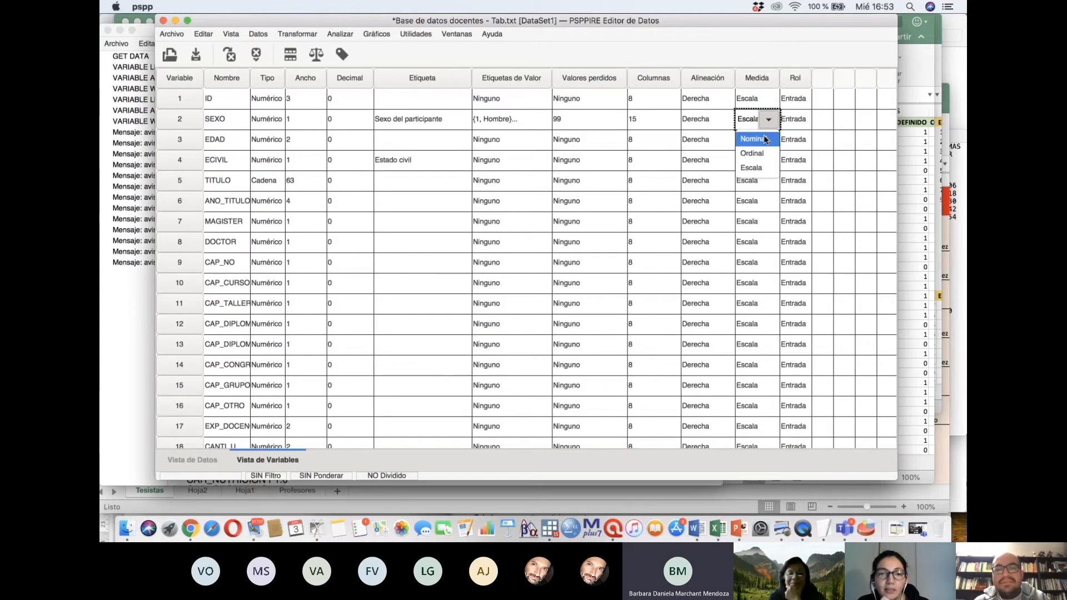
{"action": "key", "text": "Escape"}
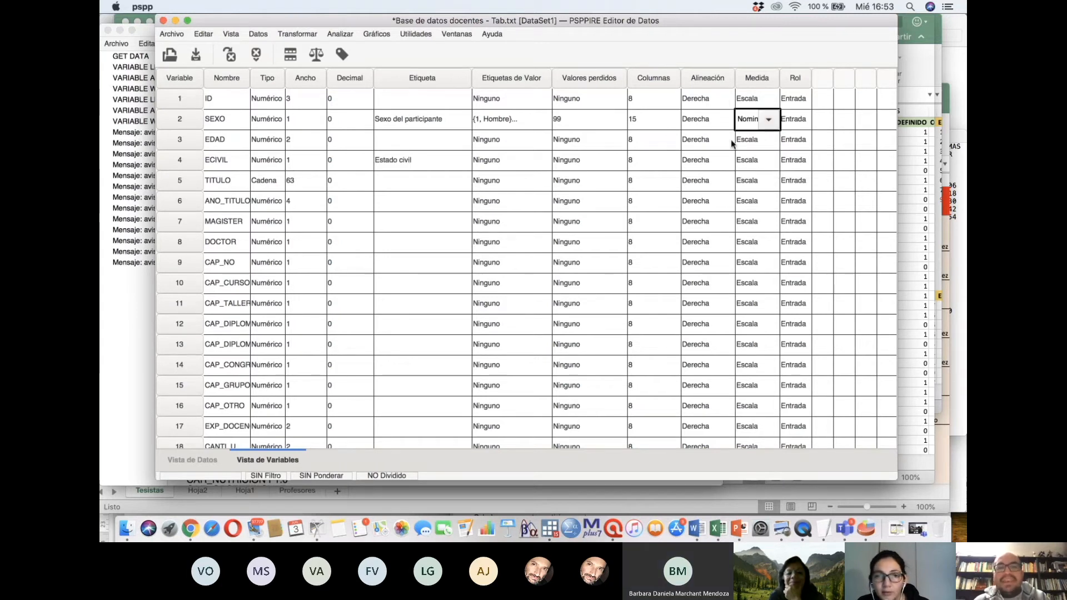
- Choose Escala as the measurement level of EDAD
{"action": "left_click", "coordinate": [765, 143]}
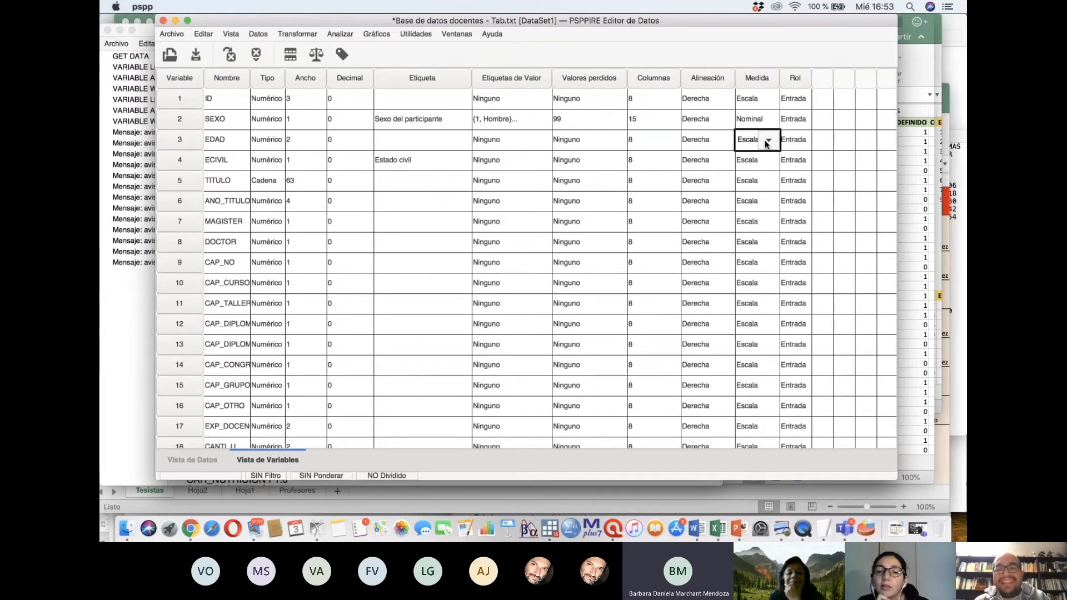
{"action": "left_click", "coordinate": [767, 141]}
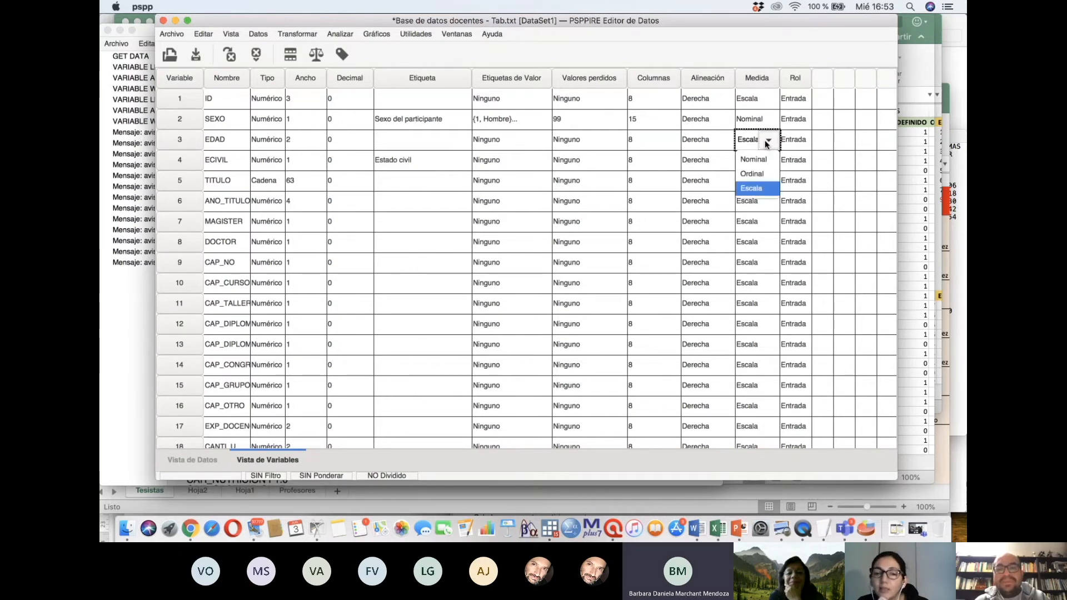
{"action": "left_click", "coordinate": [756, 188]}
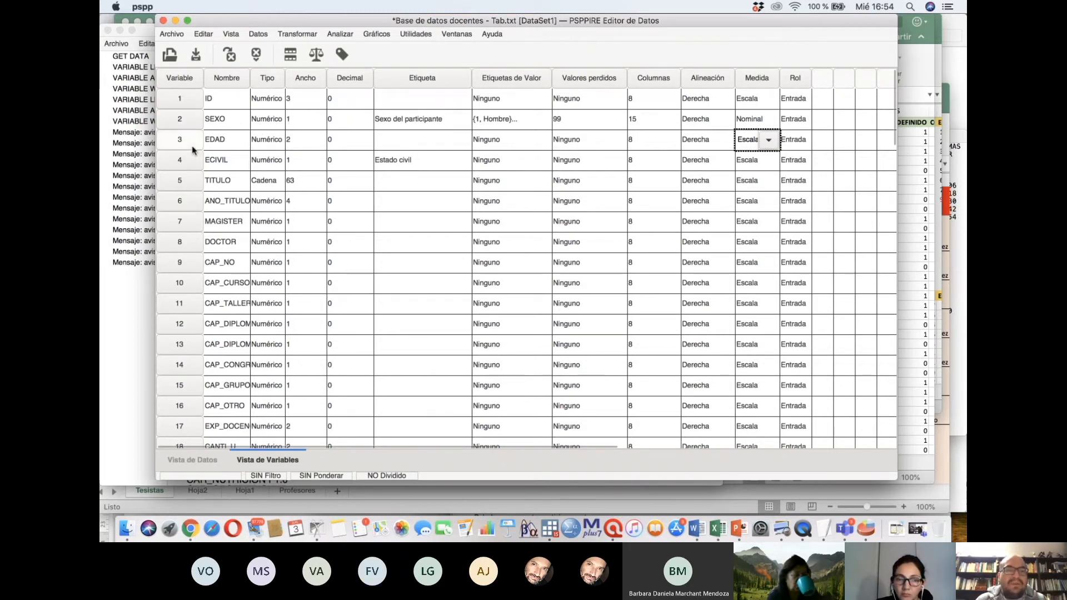
- Start a Descriptivos analysis and add EDAD to the variables to analyse
{"action": "left_click", "coordinate": [330, 32]}
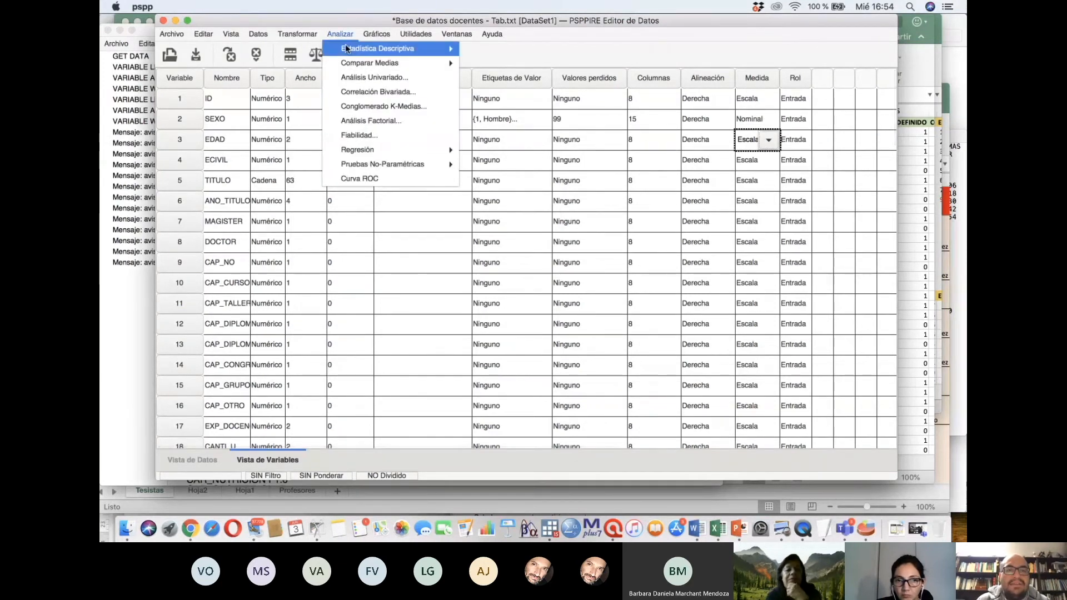
{"action": "mouse_move", "coordinate": [346, 49]}
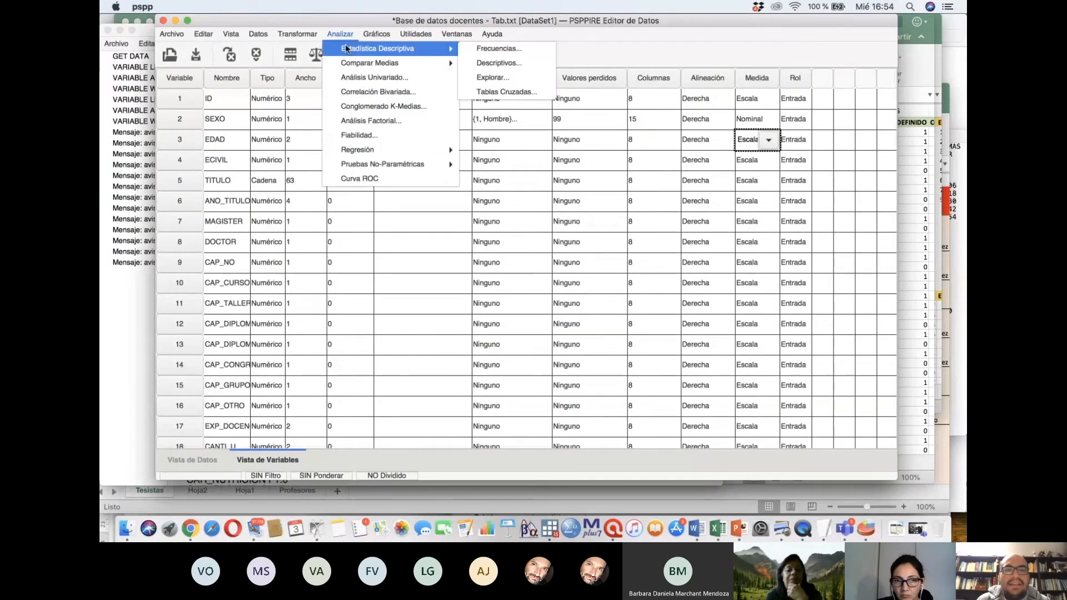
{"action": "left_click", "coordinate": [483, 64]}
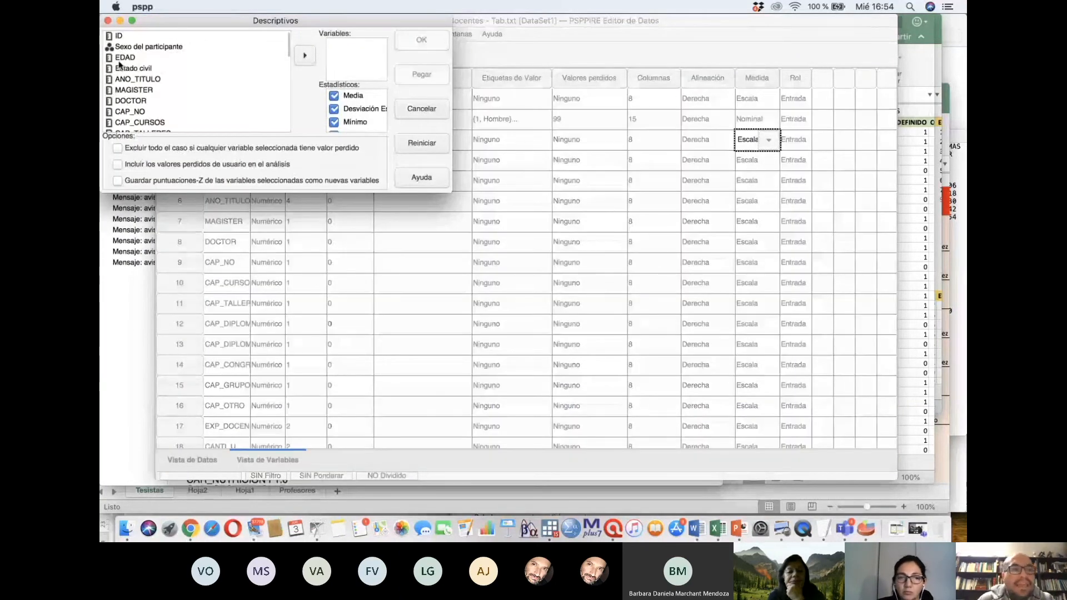
{"action": "scroll", "coordinate": [200, 78], "scroll_direction": "down", "scroll_amount": 10}
{"action": "scroll", "coordinate": [200, 79], "scroll_direction": "up", "scroll_amount": 10}
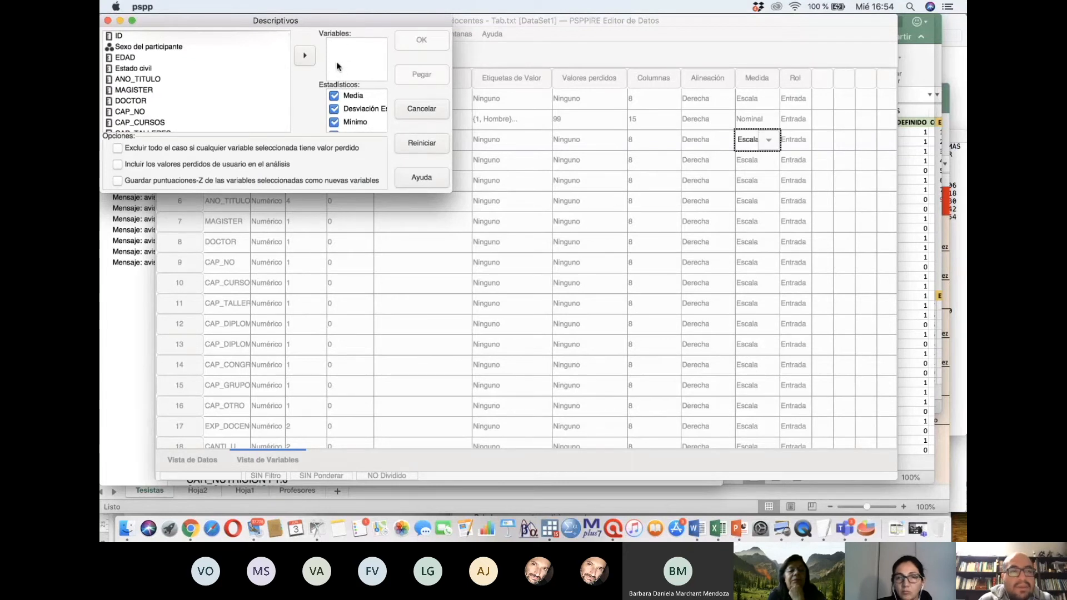
{"action": "left_click", "coordinate": [122, 57]}
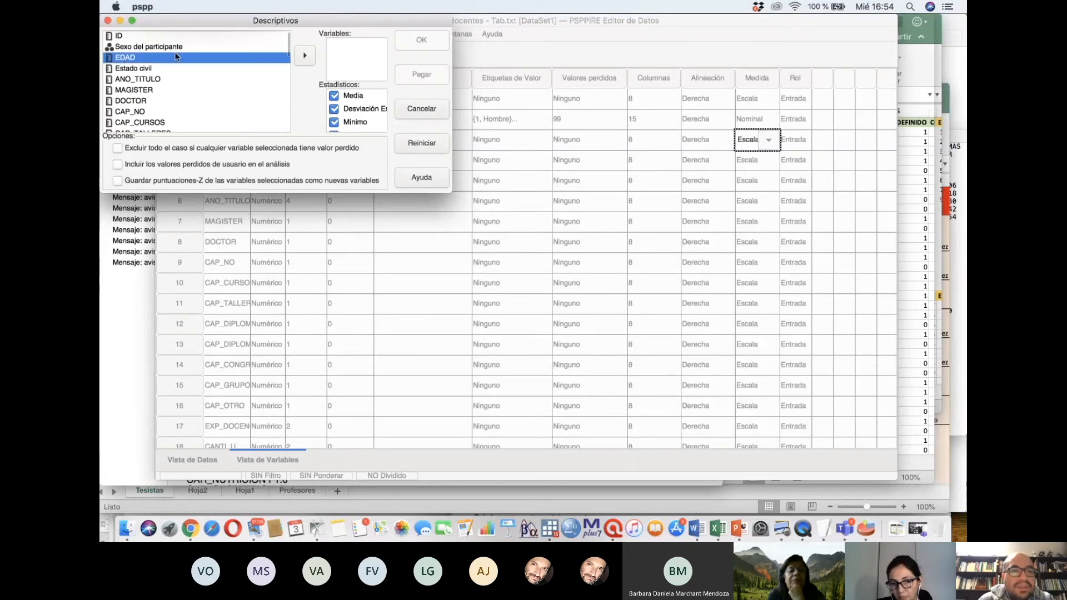
{"action": "left_click", "coordinate": [304, 56]}
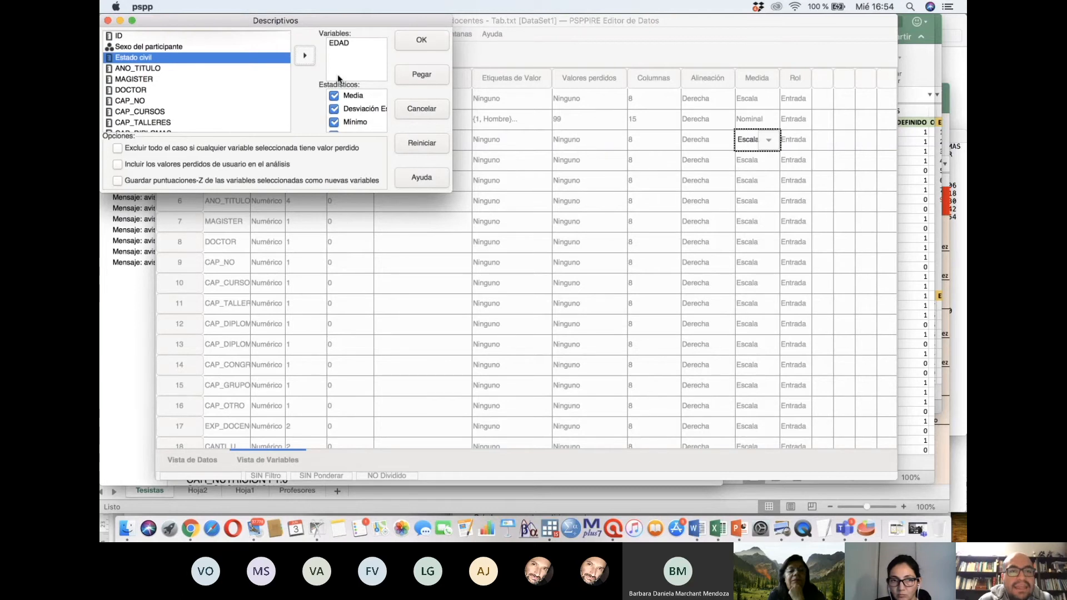
- Add Curtosis and Asimetría to the statistics calculated in the Descriptivos analysis of EDAD
{"action": "scroll", "coordinate": [358, 107], "scroll_direction": "down", "scroll_amount": 1}
{"action": "scroll", "coordinate": [359, 106], "scroll_direction": "down", "scroll_amount": 4}
{"action": "scroll", "coordinate": [358, 106], "scroll_direction": "up", "scroll_amount": 5}
{"action": "scroll", "coordinate": [358, 107], "scroll_direction": "down", "scroll_amount": 3}
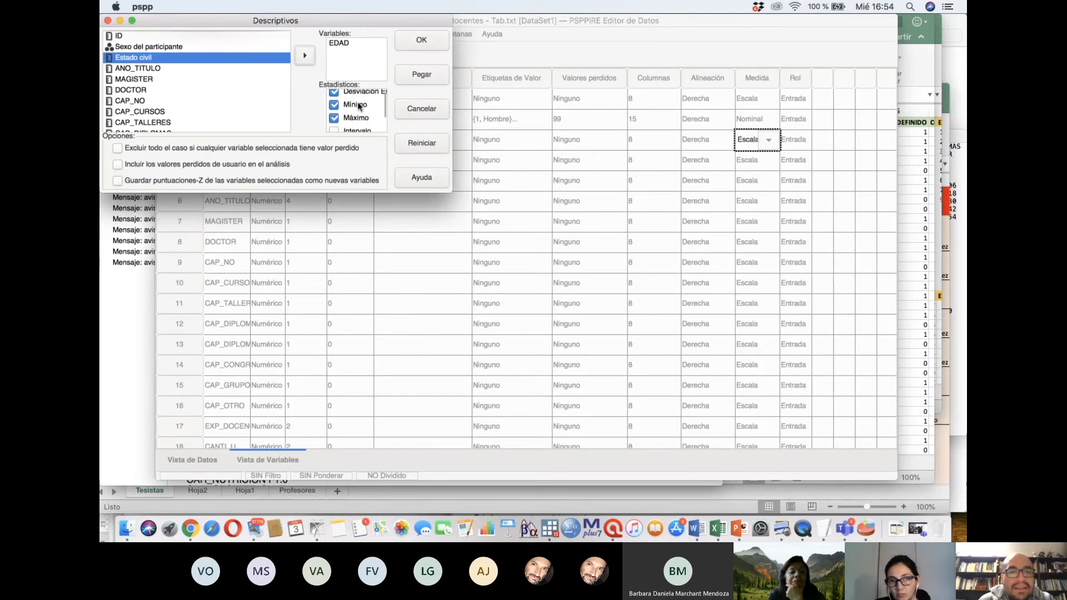
{"action": "scroll", "coordinate": [358, 106], "scroll_direction": "down", "scroll_amount": 2}
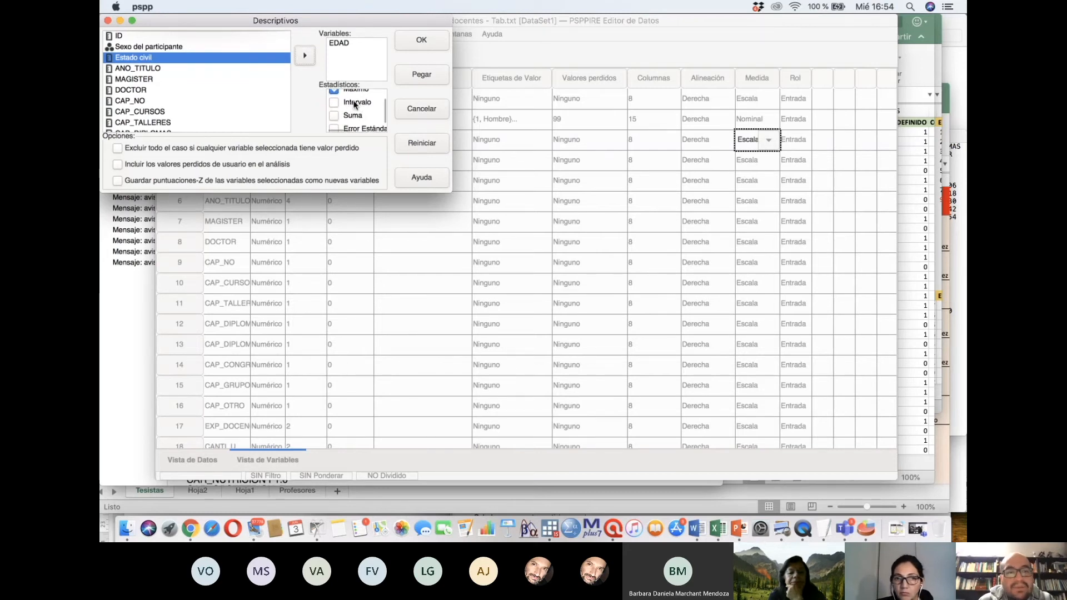
{"action": "scroll", "coordinate": [355, 105], "scroll_direction": "down", "scroll_amount": 3}
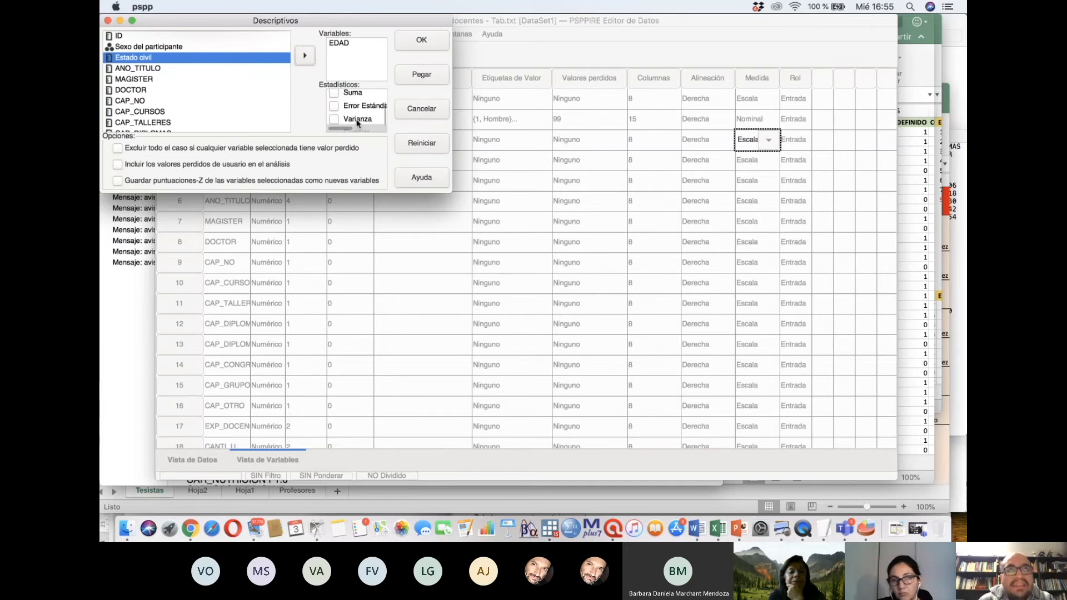
{"action": "scroll", "coordinate": [355, 117], "scroll_direction": "down", "scroll_amount": 2}
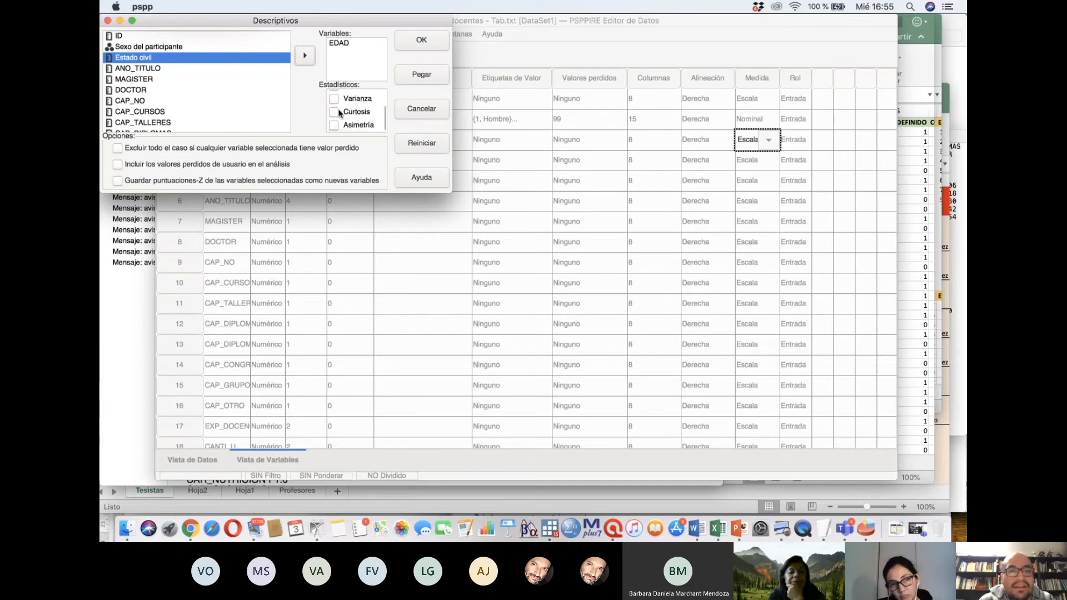
{"action": "left_click", "coordinate": [334, 112]}
{"action": "left_click", "coordinate": [334, 125]}
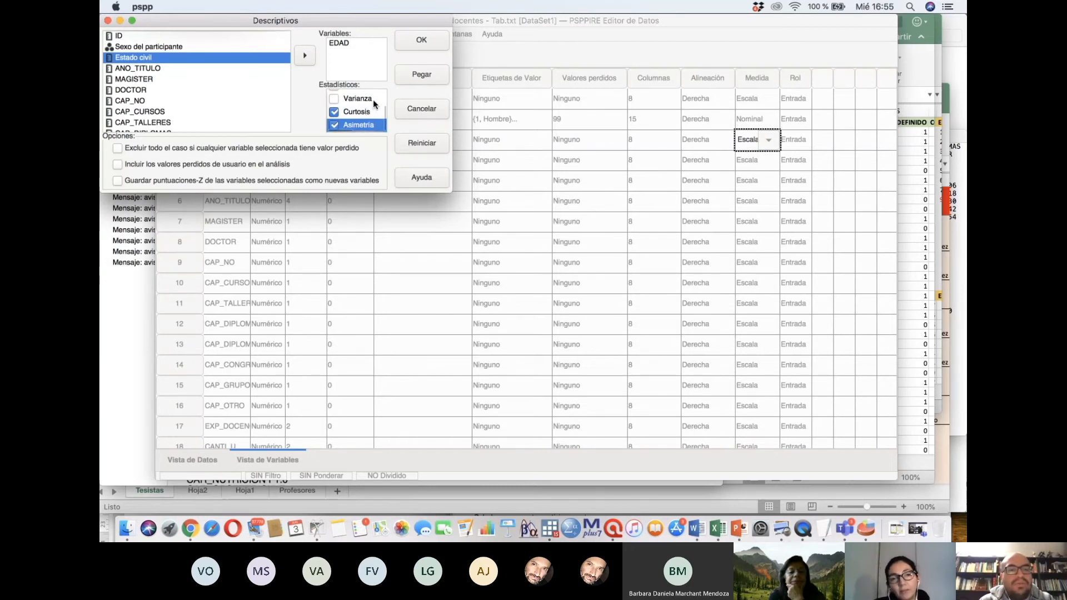
- Review the selected statistics and run the Descriptivos analysis of EDAD
{"action": "scroll", "coordinate": [375, 114], "scroll_direction": "up", "scroll_amount": 2}
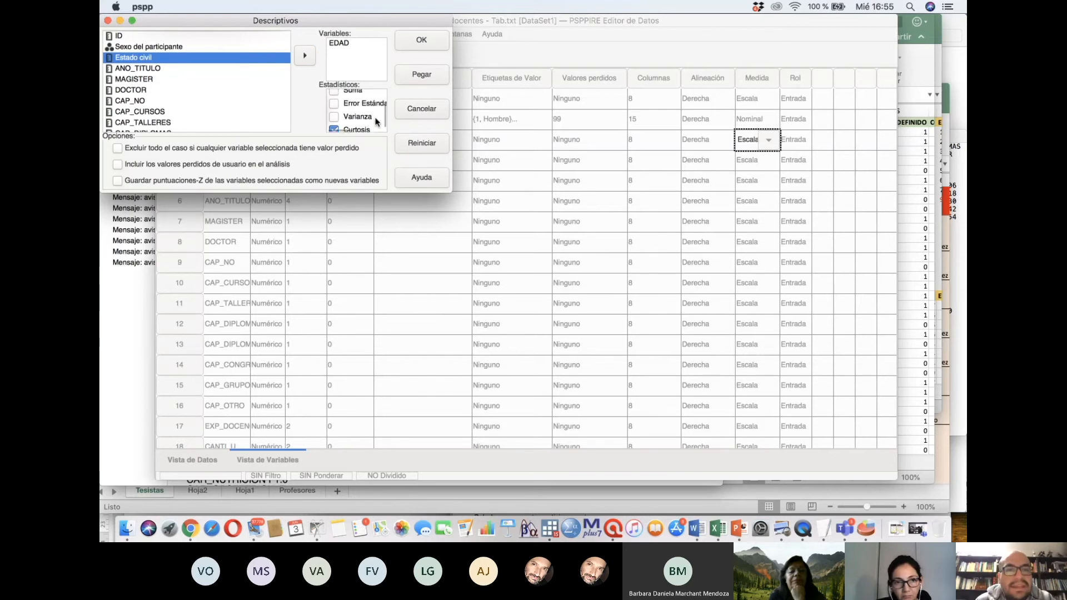
{"action": "scroll", "coordinate": [375, 121], "scroll_direction": "up", "scroll_amount": 2}
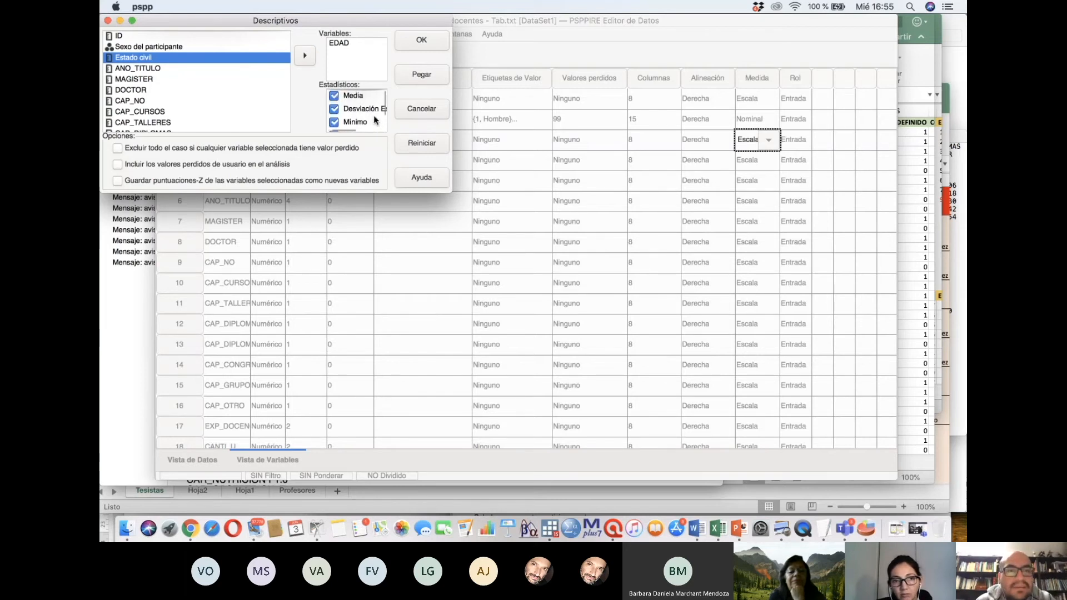
{"action": "scroll", "coordinate": [374, 118], "scroll_direction": "down", "scroll_amount": 4}
{"action": "scroll", "coordinate": [374, 117], "scroll_direction": "down", "scroll_amount": 3}
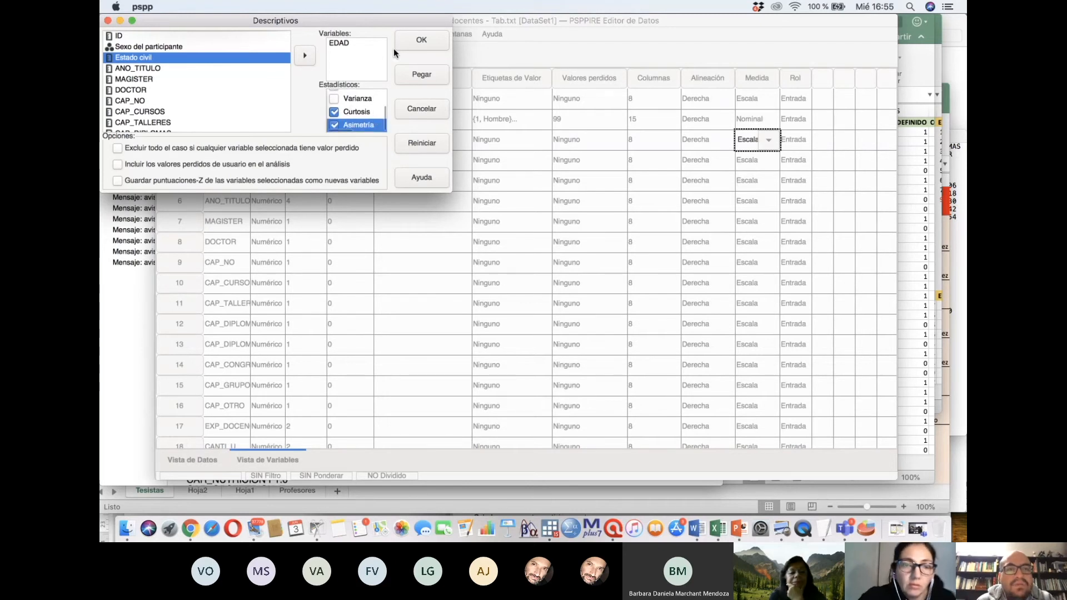
{"action": "left_click", "coordinate": [407, 42]}
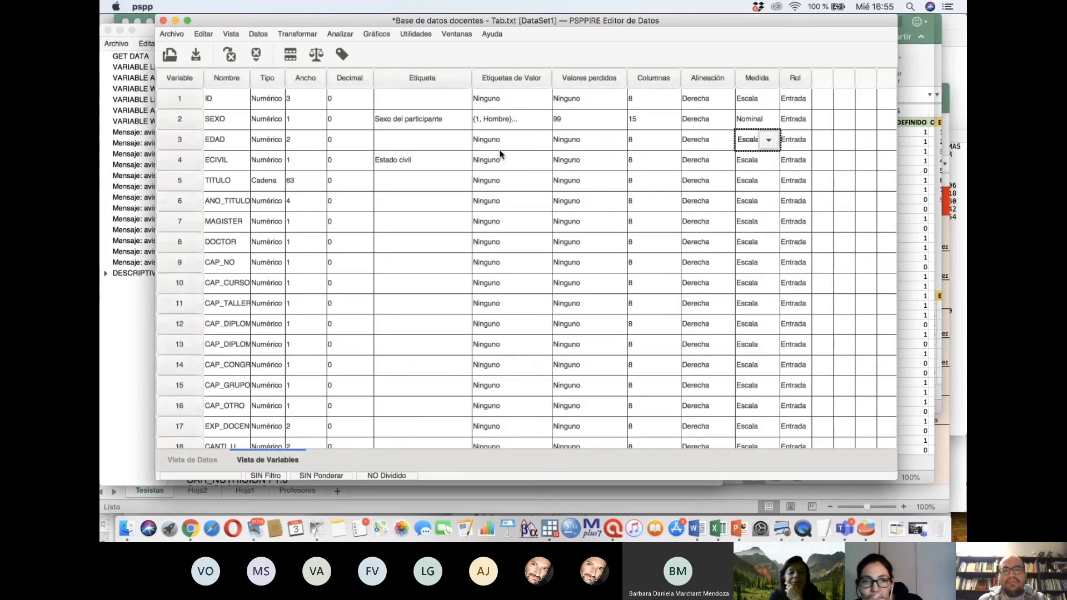
- Examine the descriptive statistics table of EDAD at the end of the results viewer output
{"action": "left_click", "coordinate": [142, 88]}
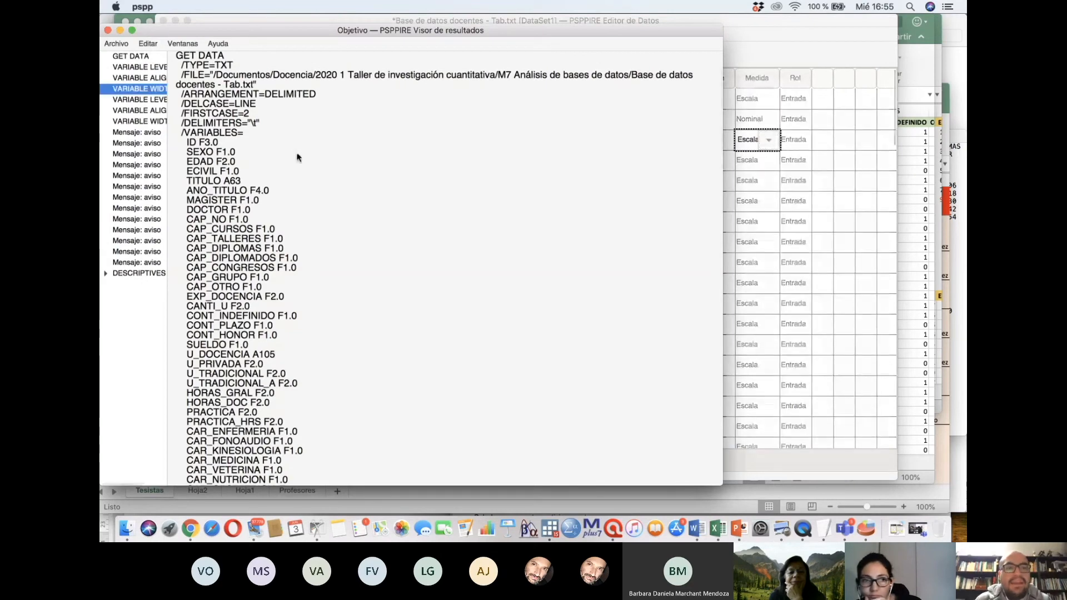
{"action": "scroll", "coordinate": [328, 209], "scroll_direction": "down", "scroll_amount": 2}
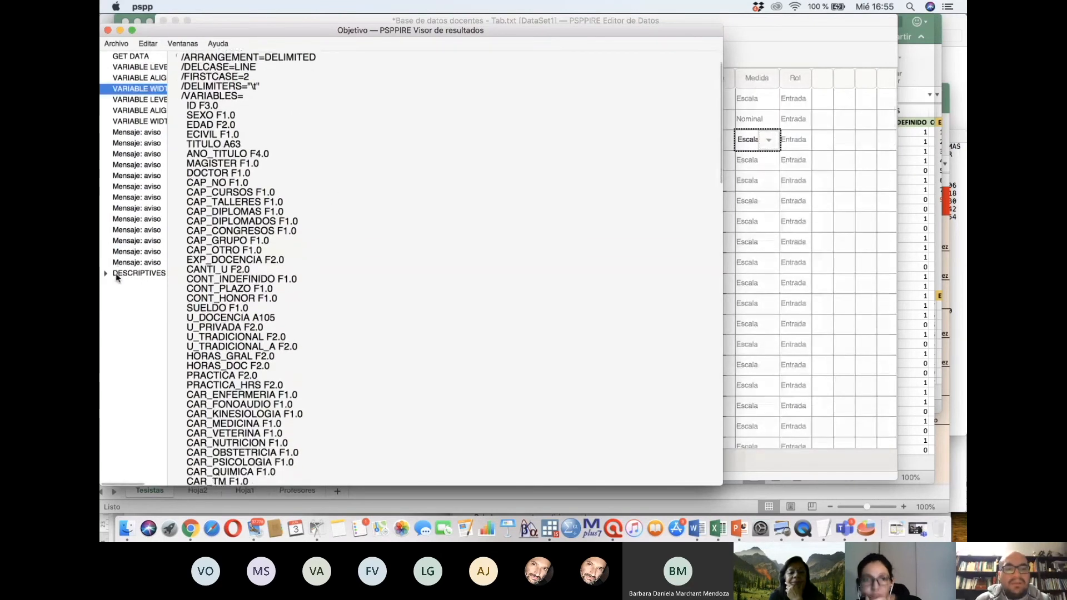
{"action": "scroll", "coordinate": [352, 234], "scroll_direction": "down", "scroll_amount": 15}
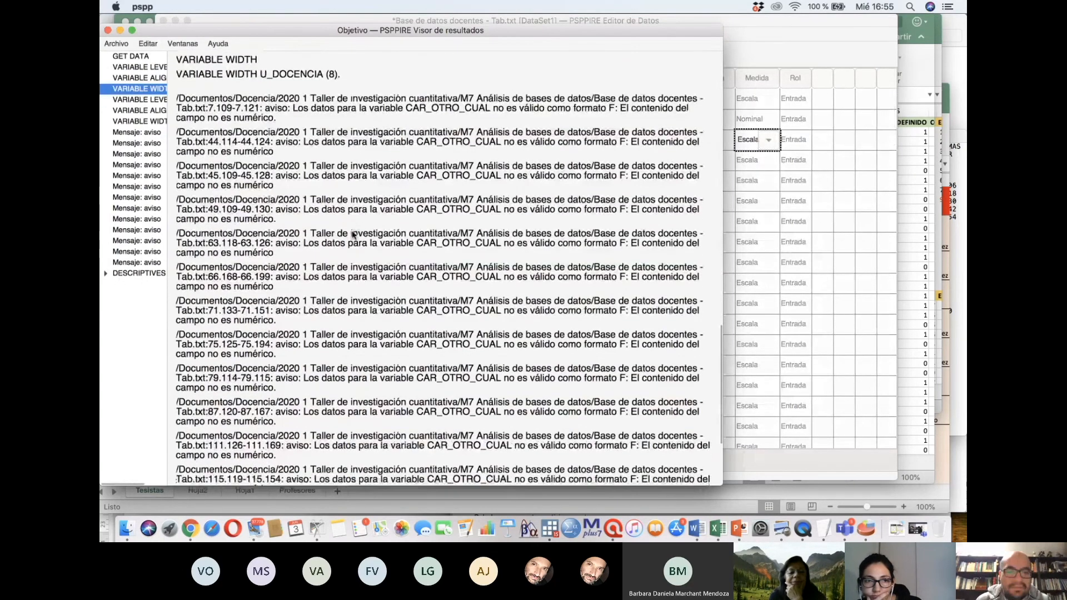
{"action": "scroll", "coordinate": [352, 234], "scroll_direction": "down", "scroll_amount": 8}
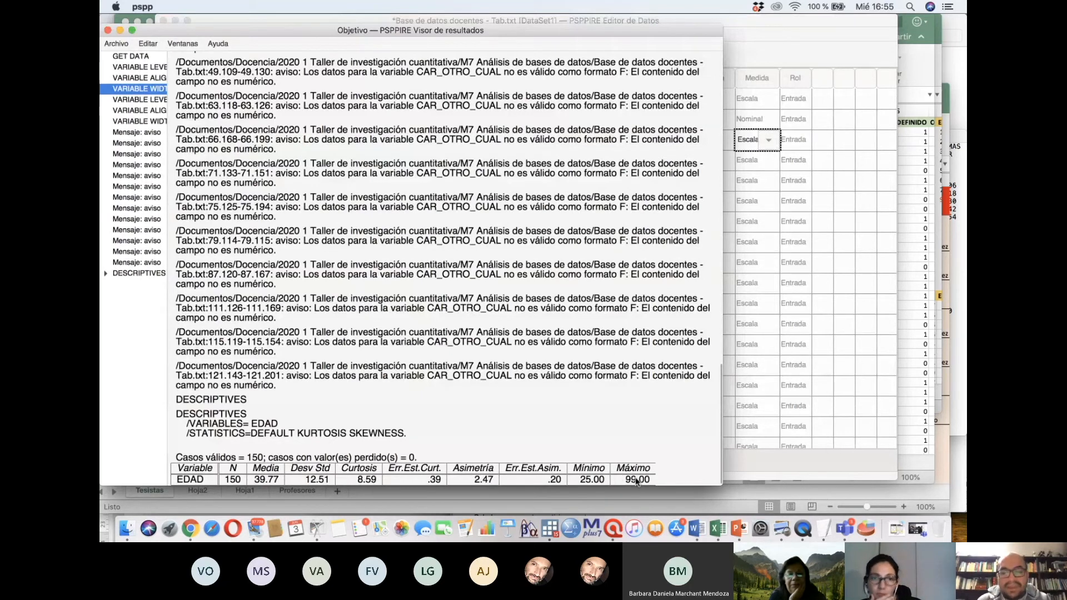
- Define 99 as a discrete missing value for EDAD
{"action": "left_click", "coordinate": [753, 169]}
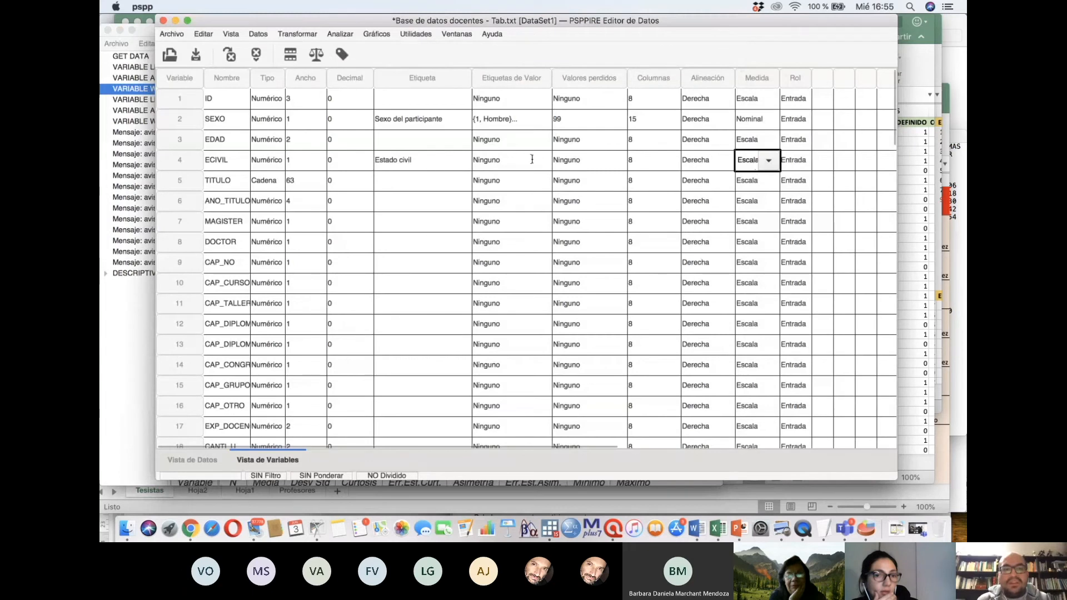
{"action": "left_click", "coordinate": [579, 141]}
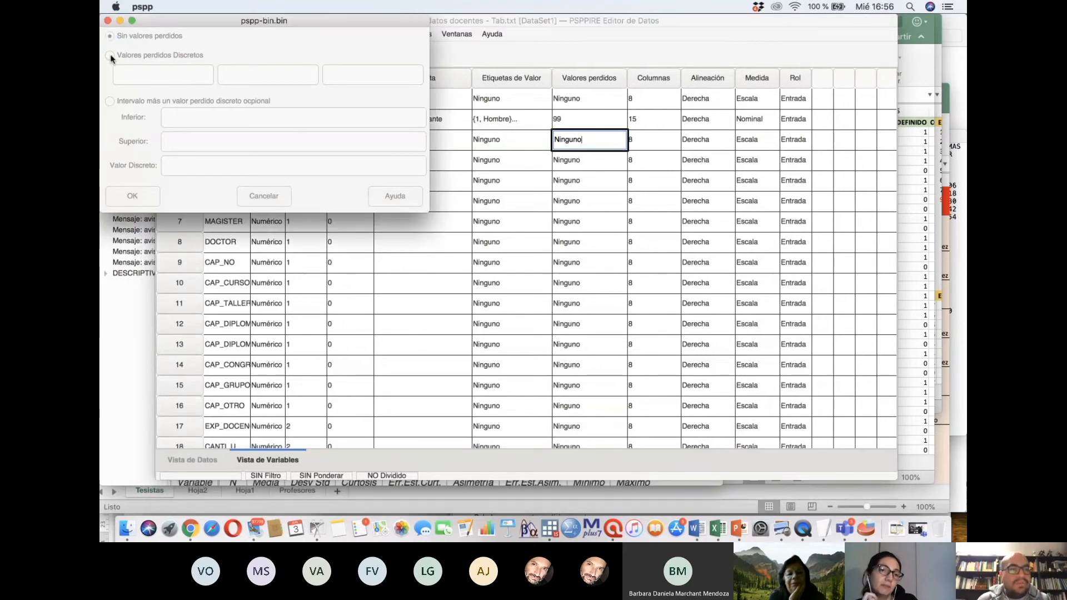
{"action": "left_click", "coordinate": [110, 55]}
{"action": "left_click", "coordinate": [126, 74]}
{"action": "type", "text": "99"}
{"action": "left_click", "coordinate": [130, 194]}
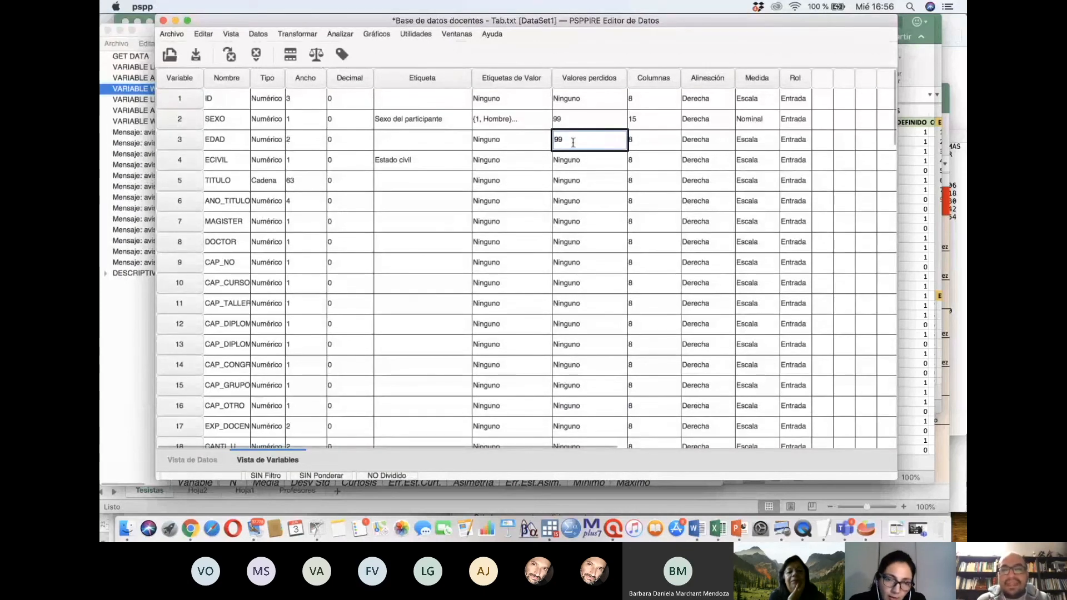
- Rerun the Descriptivos analysis of EDAD with the same statistics and compare its table with the earlier one in the results viewer
{"action": "left_click", "coordinate": [131, 304]}
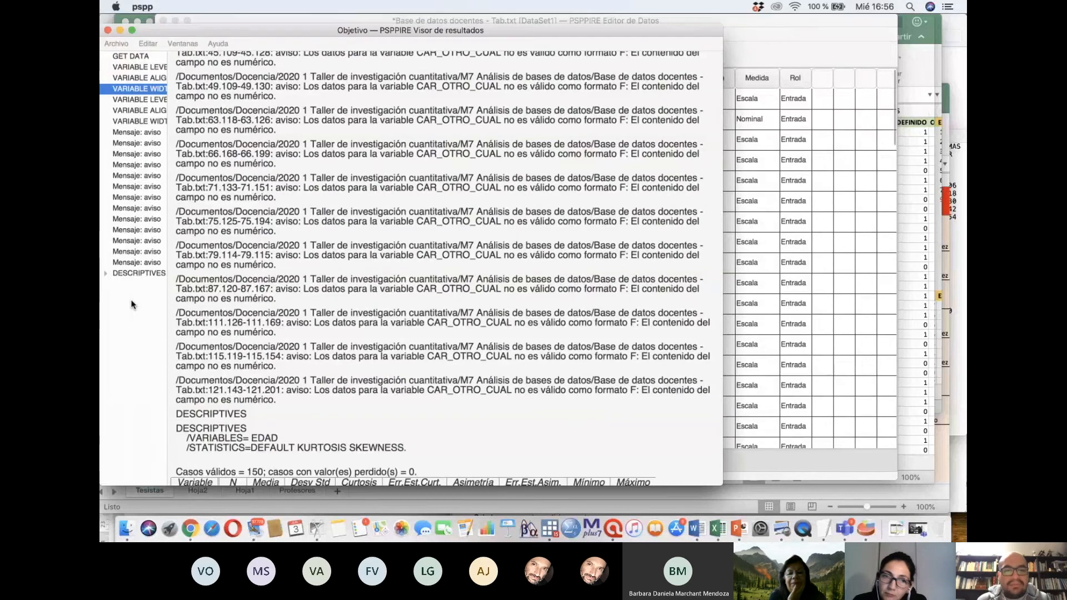
{"action": "scroll", "coordinate": [444, 477], "scroll_direction": "down", "scroll_amount": 1}
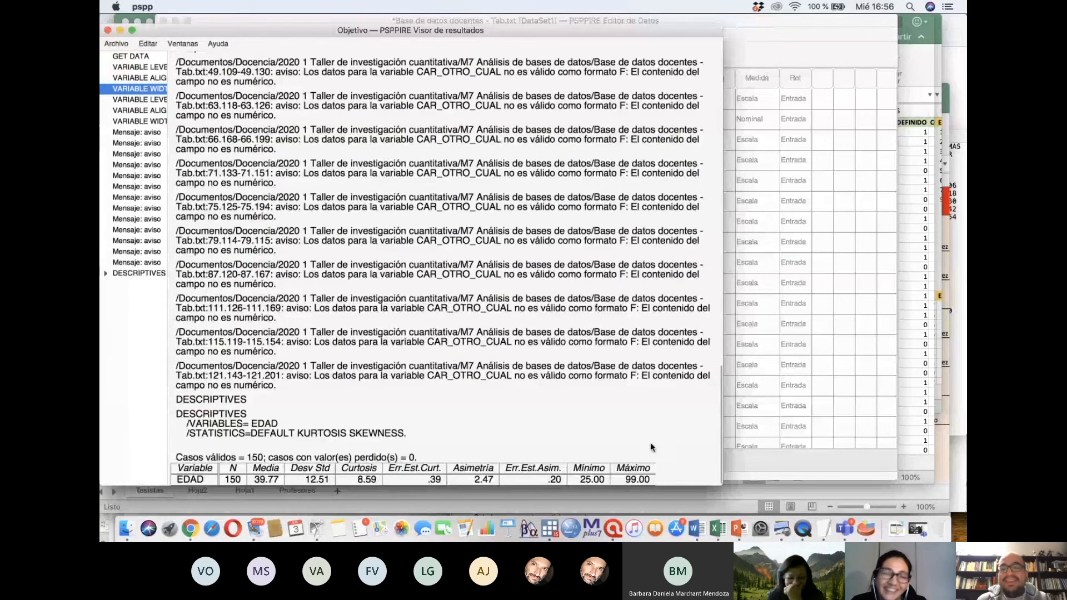
{"action": "left_click", "coordinate": [749, 20]}
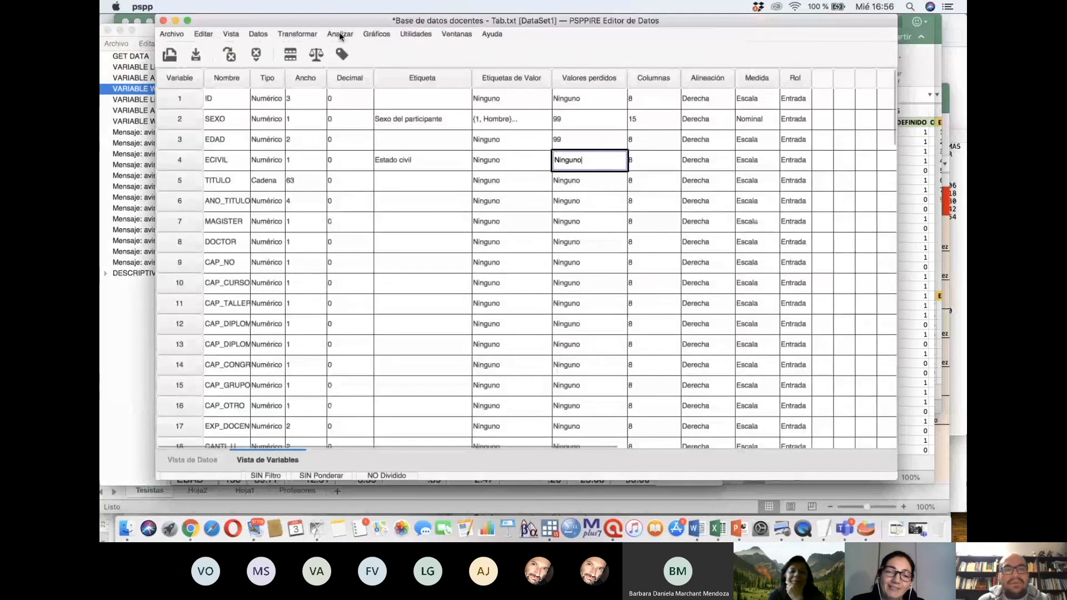
{"action": "left_click", "coordinate": [340, 34]}
{"action": "mouse_move", "coordinate": [448, 48]}
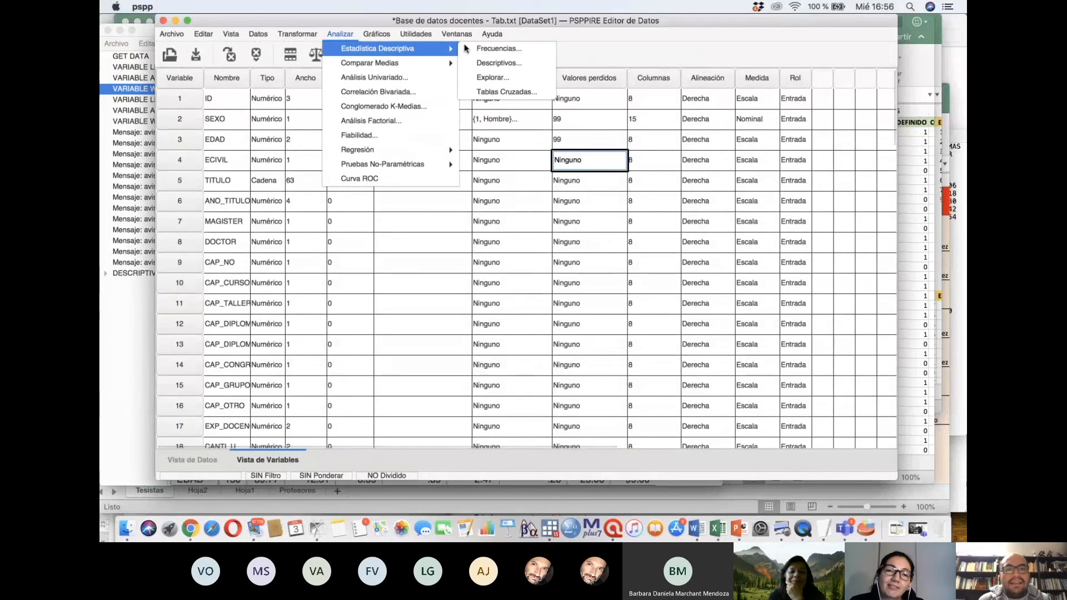
{"action": "left_click", "coordinate": [478, 63]}
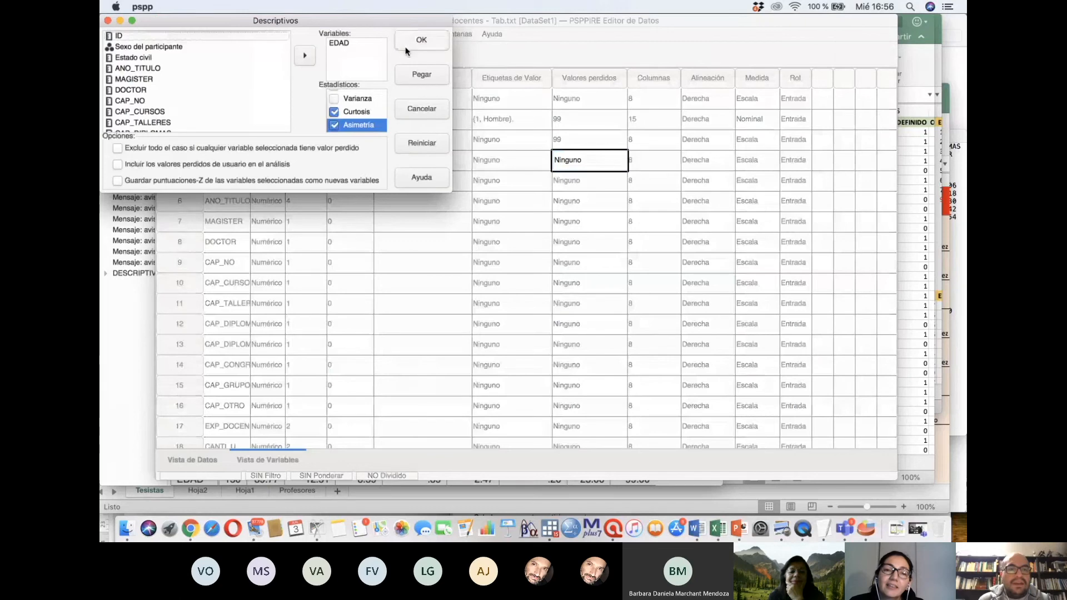
{"action": "left_click", "coordinate": [421, 41]}
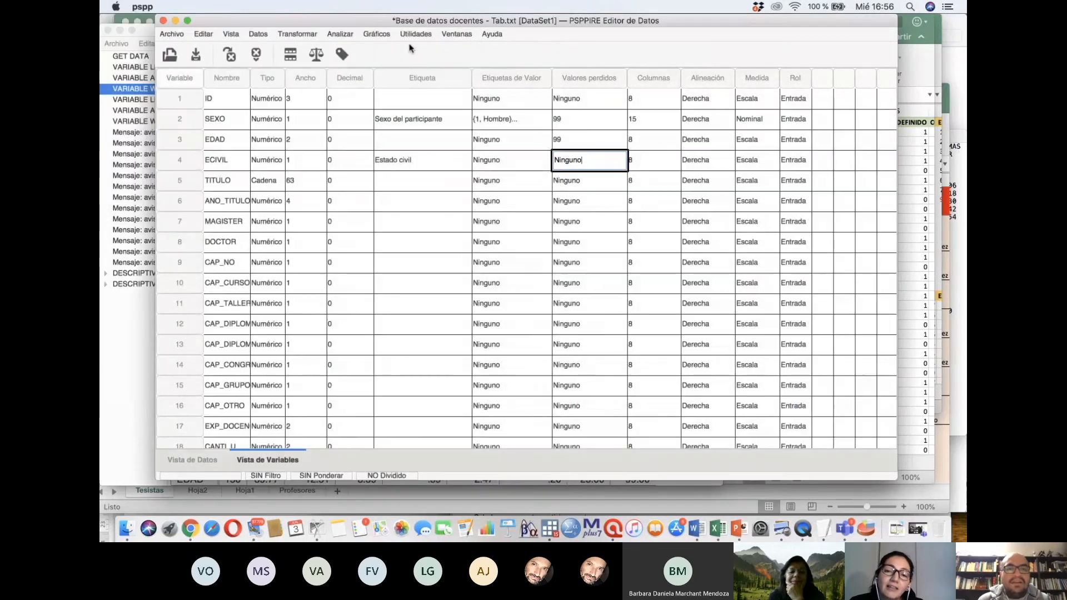
{"action": "left_click", "coordinate": [125, 222]}
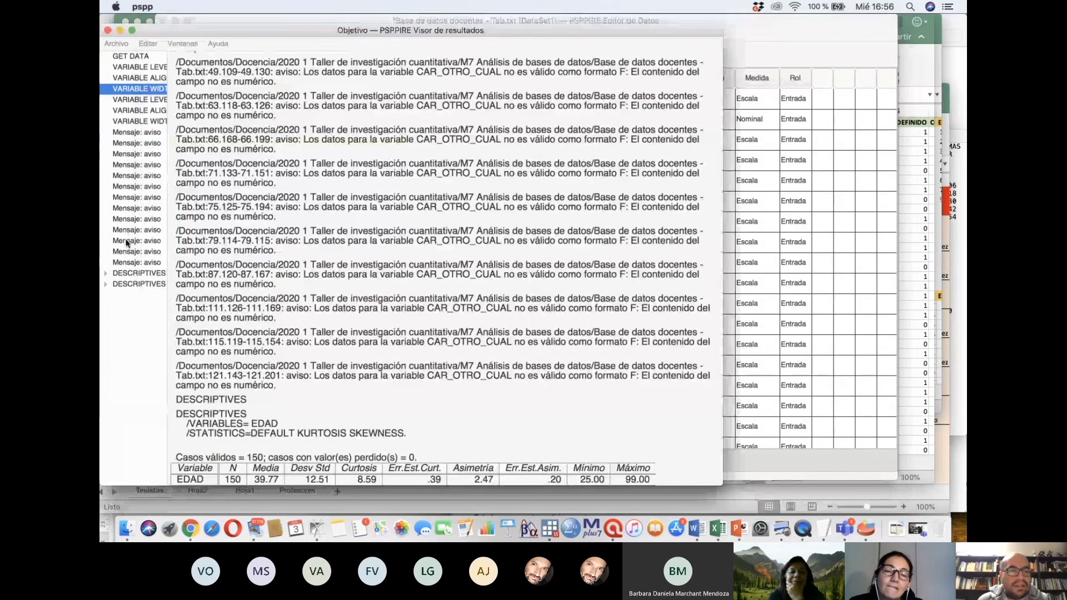
{"action": "scroll", "coordinate": [294, 334], "scroll_direction": "down", "scroll_amount": 2}
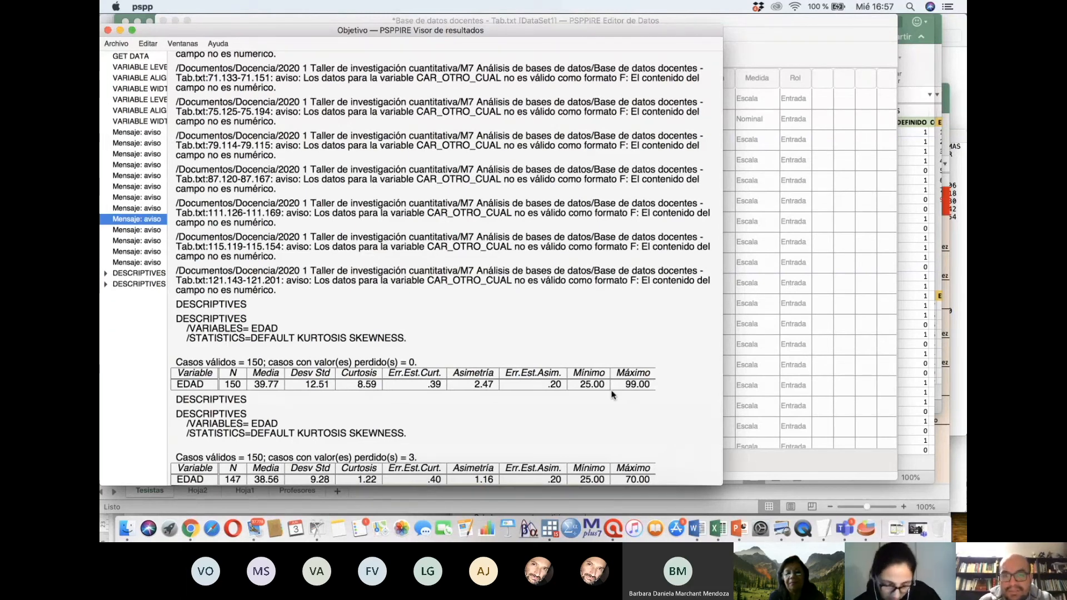
- Start a Frecuencias analysis from the data editor and add SEXO to the variables to analyse
{"action": "left_click", "coordinate": [754, 25]}
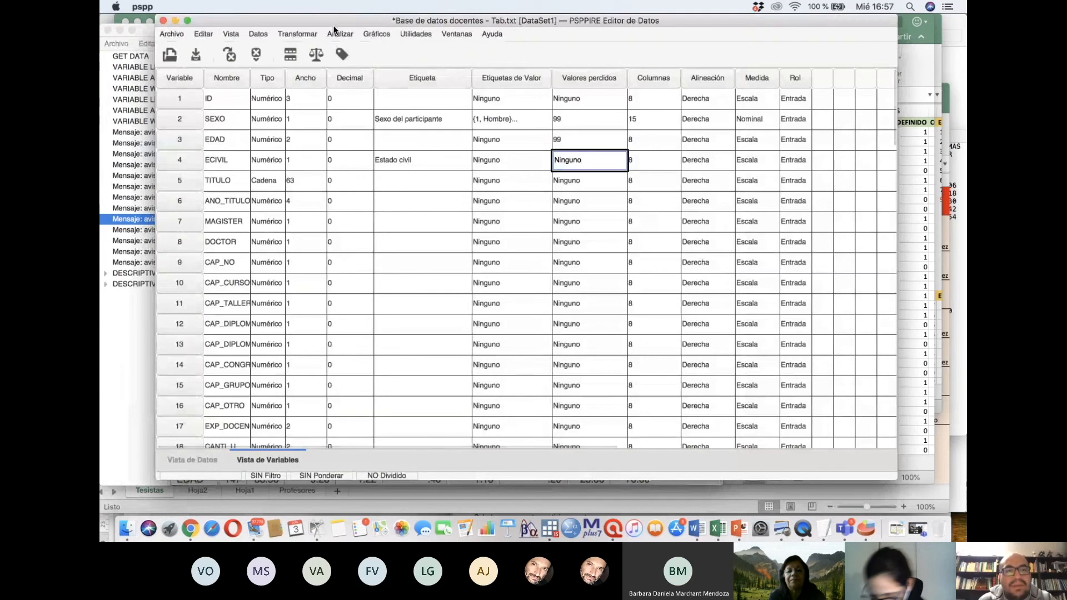
{"action": "left_click", "coordinate": [333, 34]}
{"action": "mouse_move", "coordinate": [352, 49]}
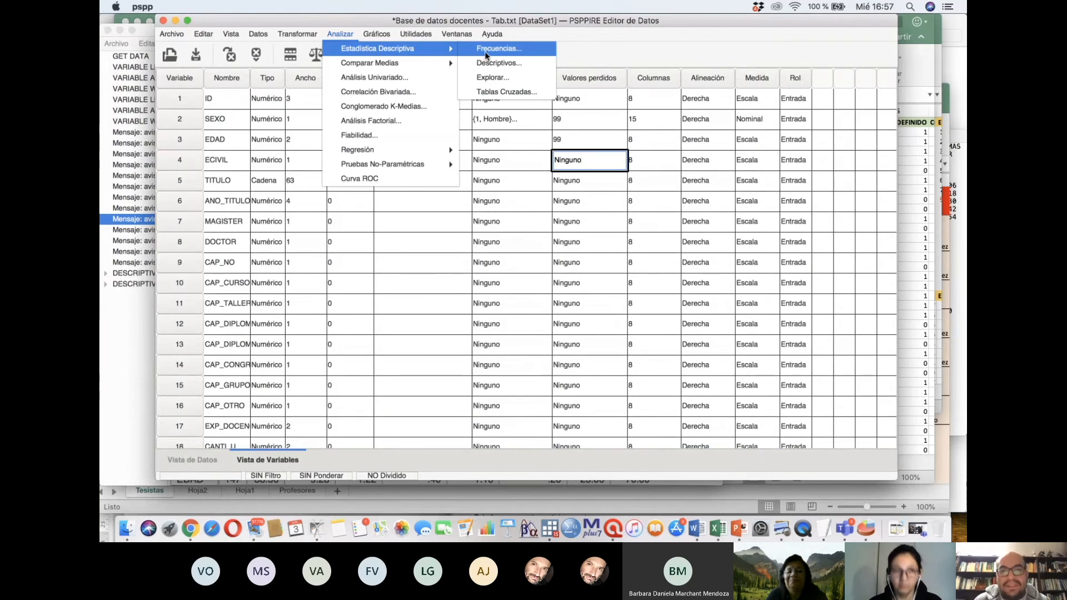
{"action": "left_click", "coordinate": [485, 53]}
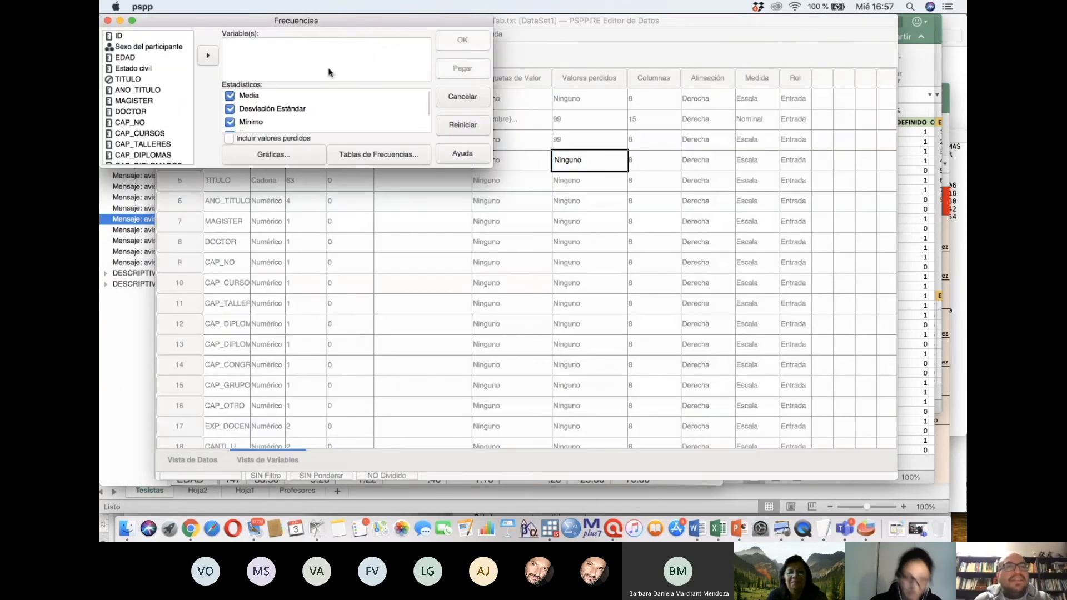
{"action": "left_click", "coordinate": [129, 47]}
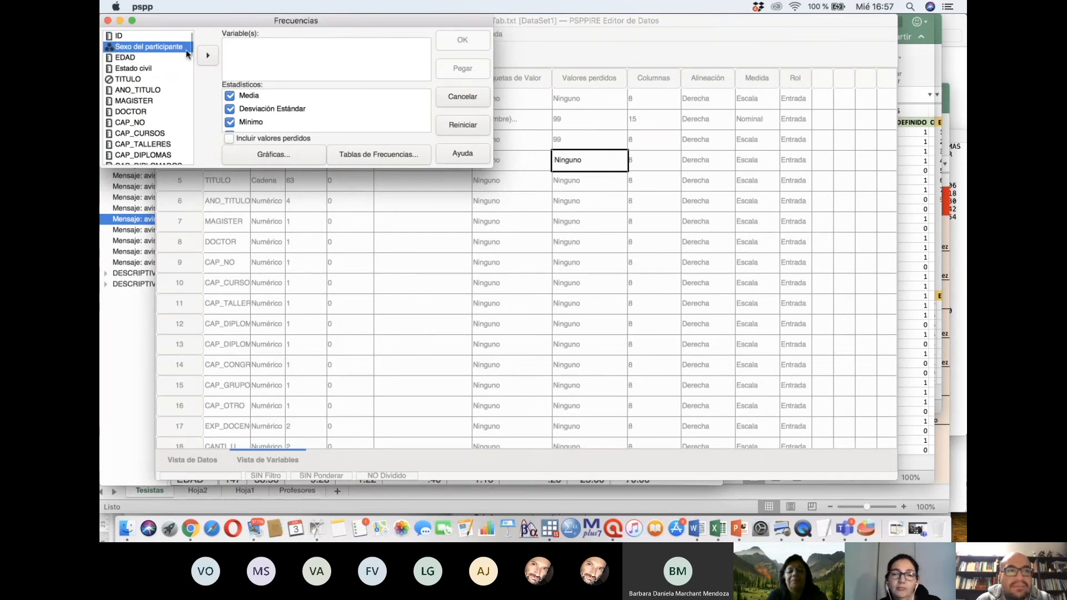
{"action": "left_click", "coordinate": [206, 56]}
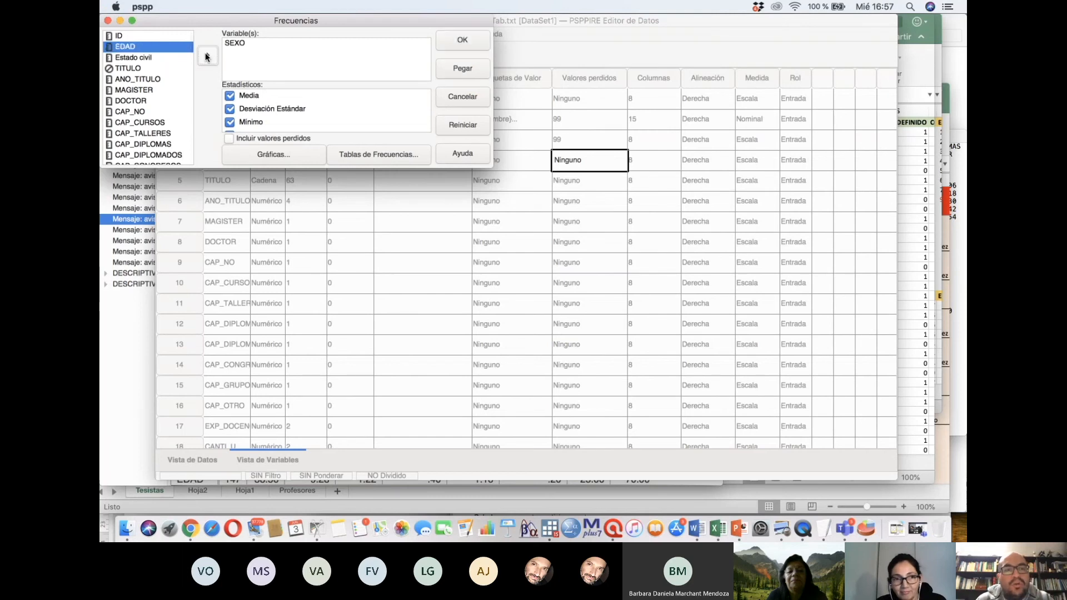
- Review the available Frecuencias statistics and accept the frequency table settings Siempre and Valor Ascendente
{"action": "scroll", "coordinate": [301, 114], "scroll_direction": "down", "scroll_amount": 1}
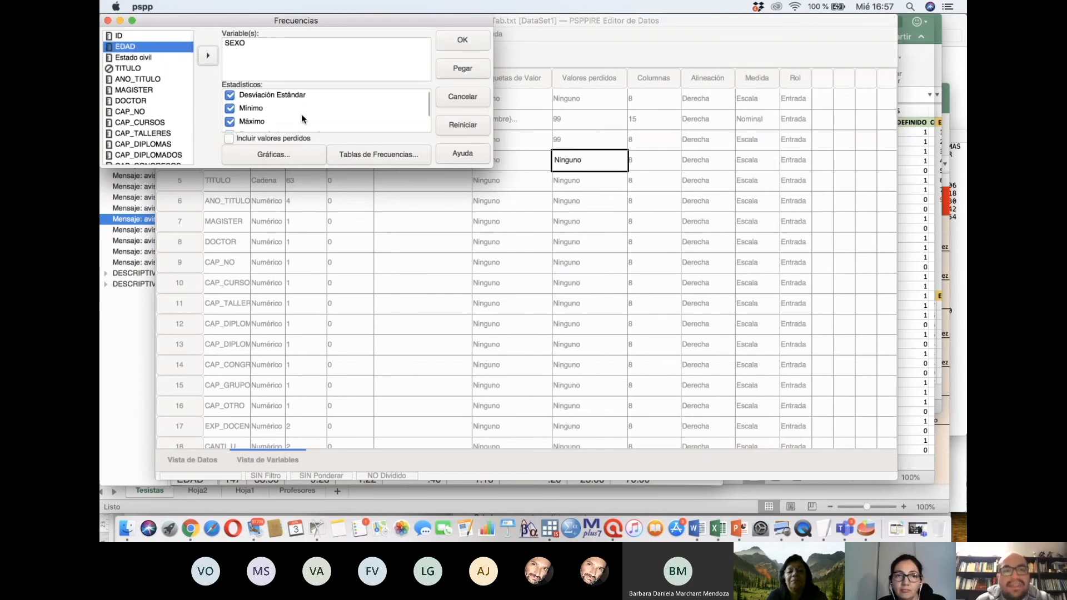
{"action": "scroll", "coordinate": [301, 115], "scroll_direction": "up", "scroll_amount": 1}
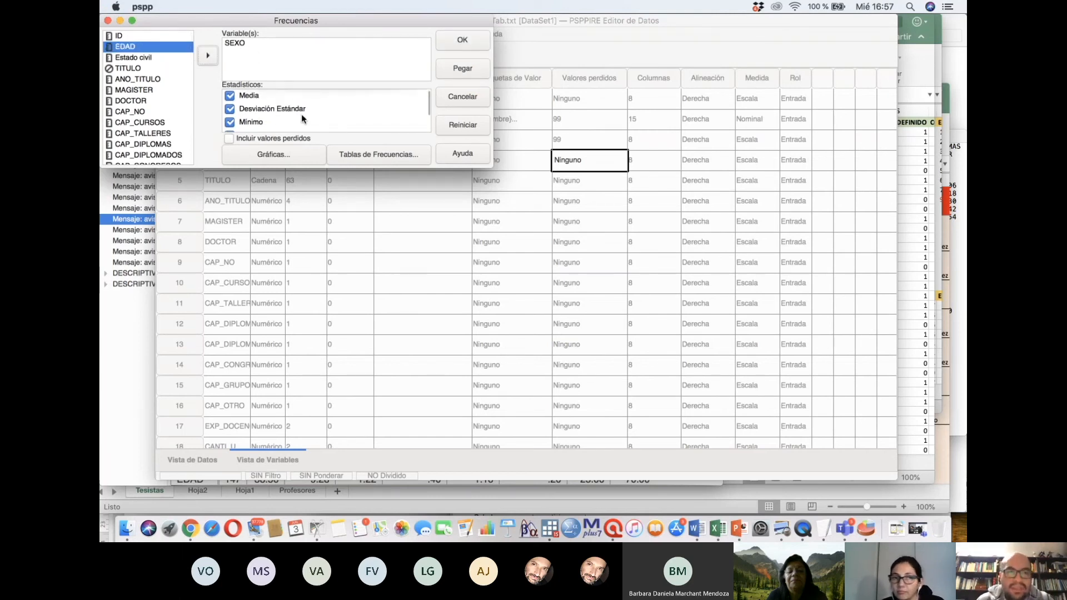
{"action": "scroll", "coordinate": [276, 109], "scroll_direction": "down", "scroll_amount": 6}
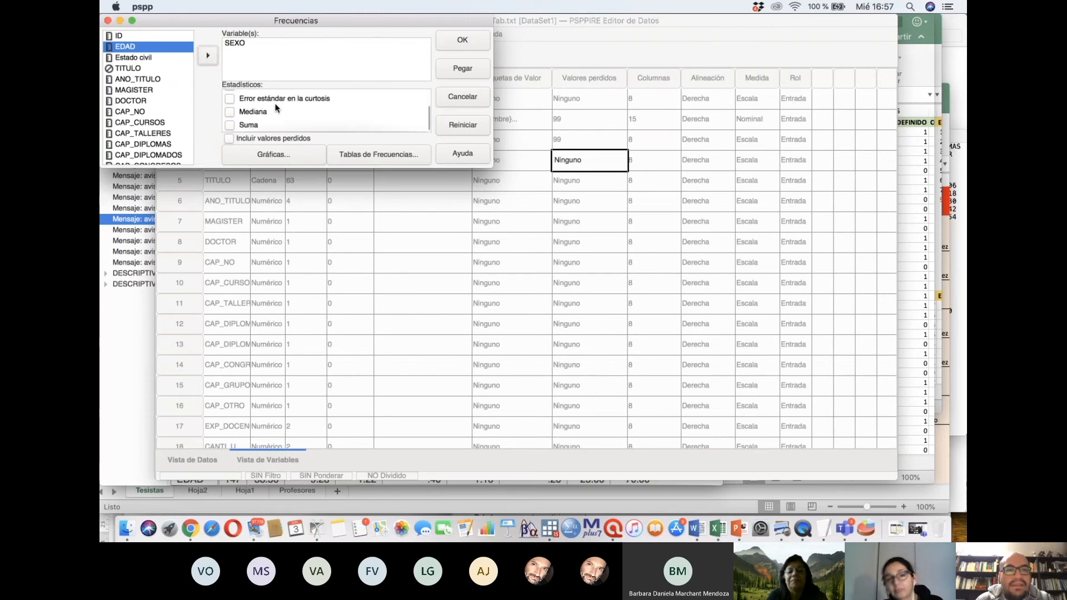
{"action": "scroll", "coordinate": [276, 110], "scroll_direction": "up", "scroll_amount": 6}
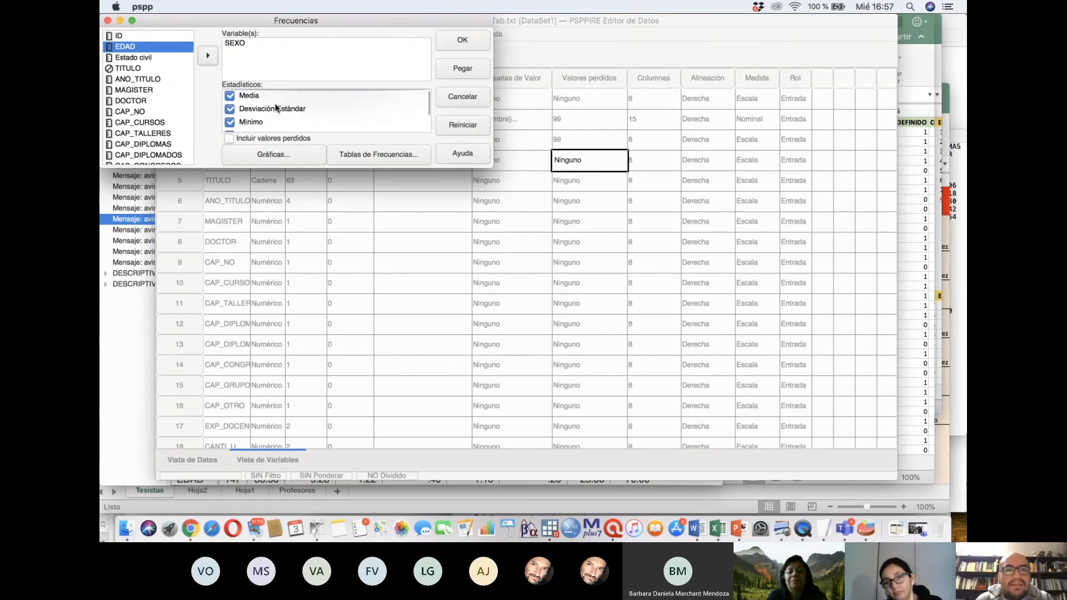
{"action": "left_click", "coordinate": [363, 157]}
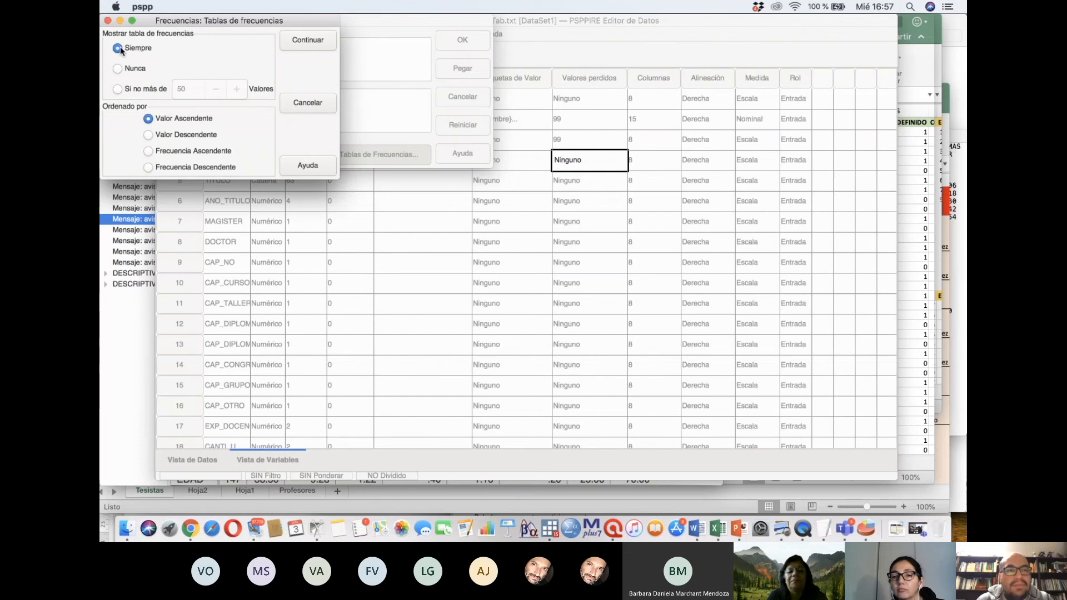
{"action": "left_click", "coordinate": [319, 41]}
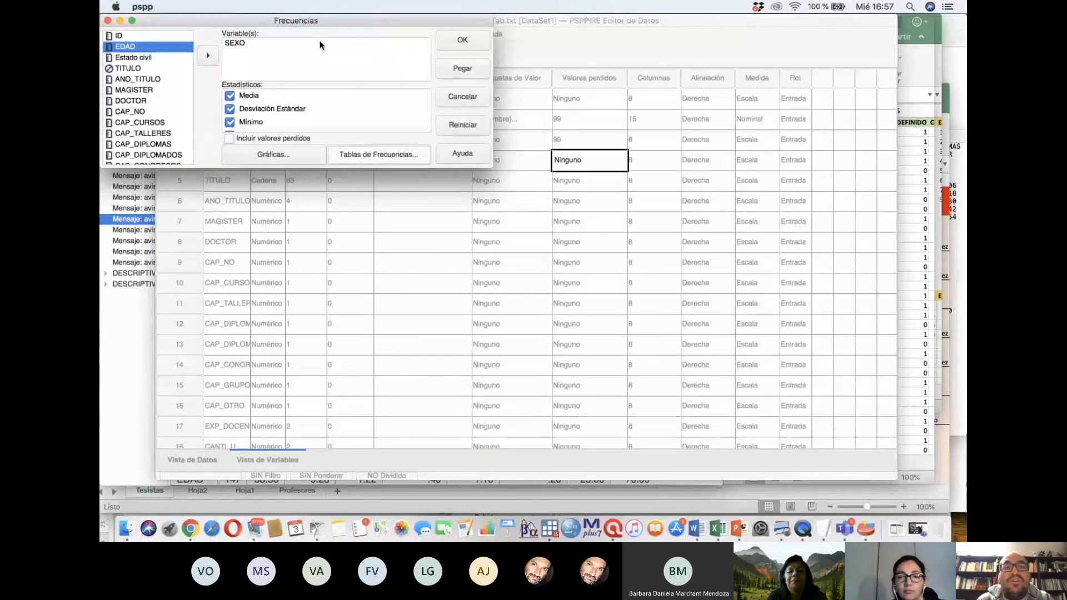
- Enable bar charts and pie charts for SEXO, run the Frecuencias analysis and go to its output in the results viewer
{"action": "left_click", "coordinate": [288, 157]}
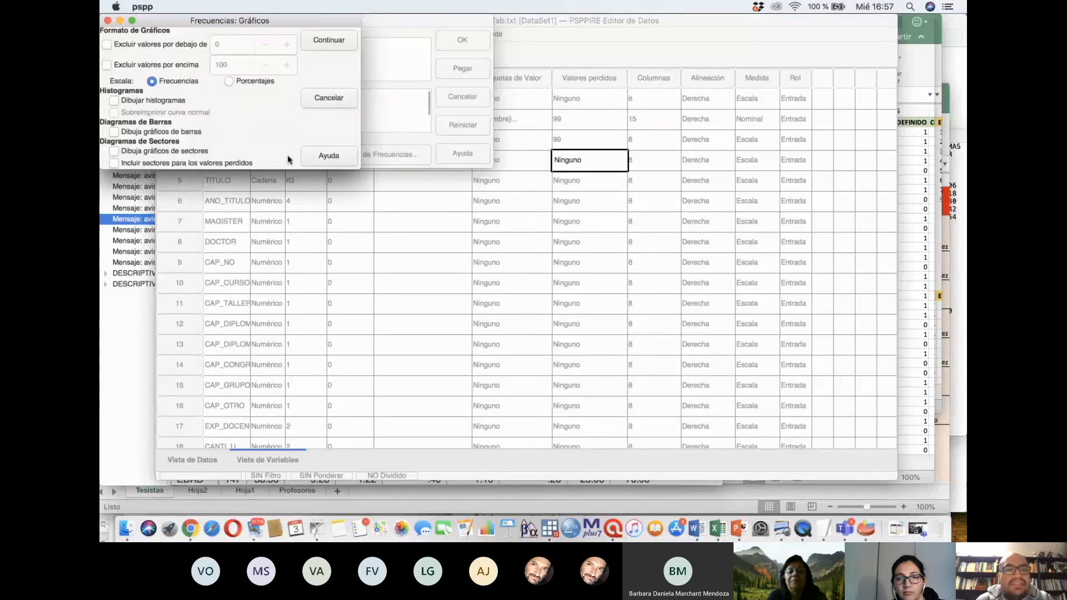
{"action": "left_click", "coordinate": [114, 132]}
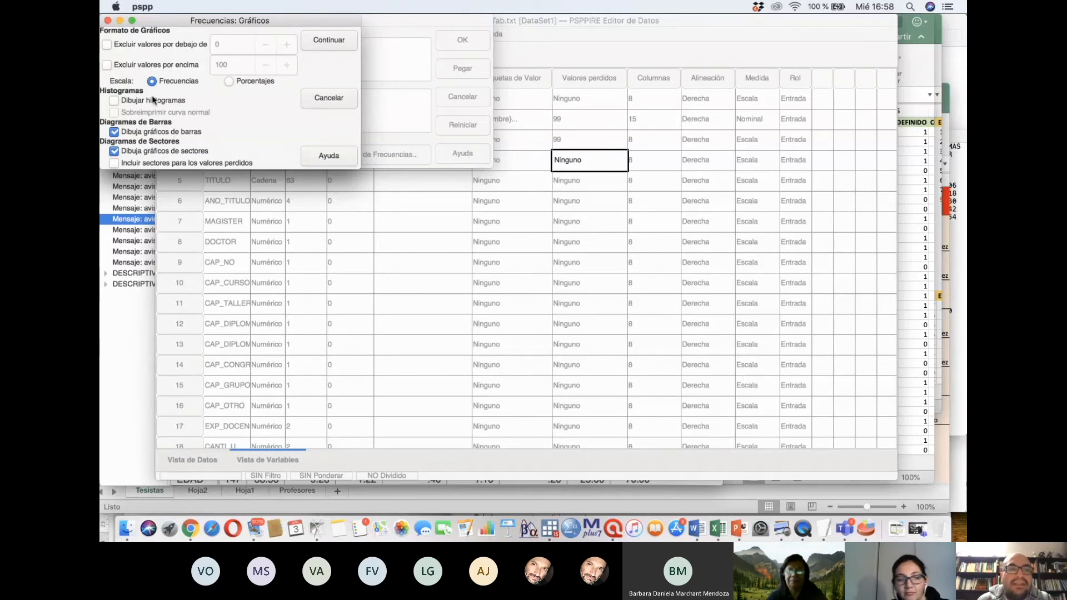
{"action": "left_click", "coordinate": [323, 47]}
{"action": "left_click", "coordinate": [451, 40]}
{"action": "left_click", "coordinate": [117, 301]}
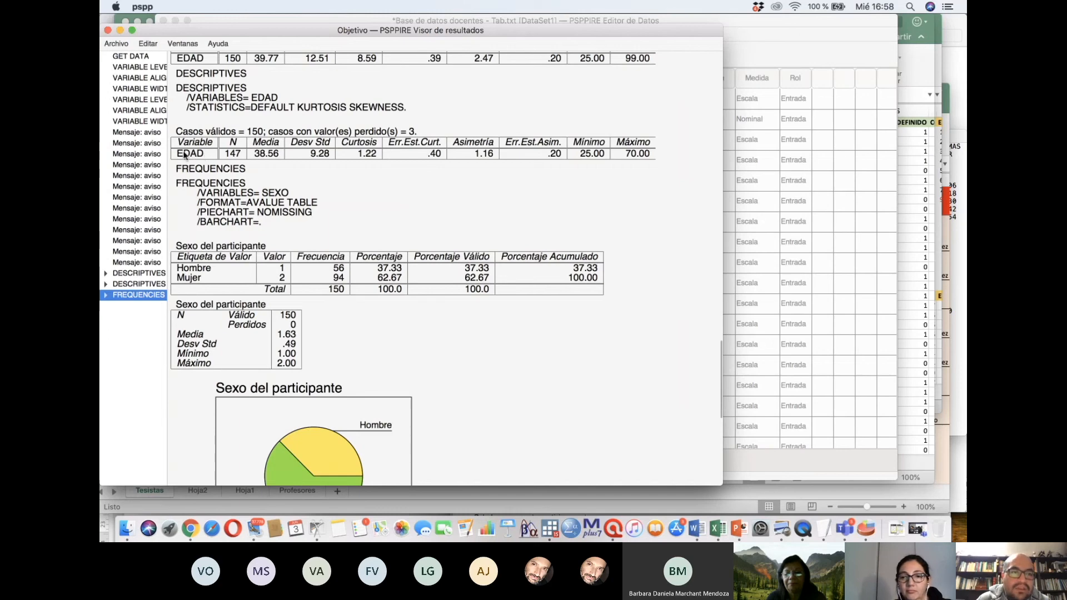
- Examine the SEXO frequency table, summary statistics, pie chart and bar chart in the results viewer
{"action": "left_click", "coordinate": [750, 159]}
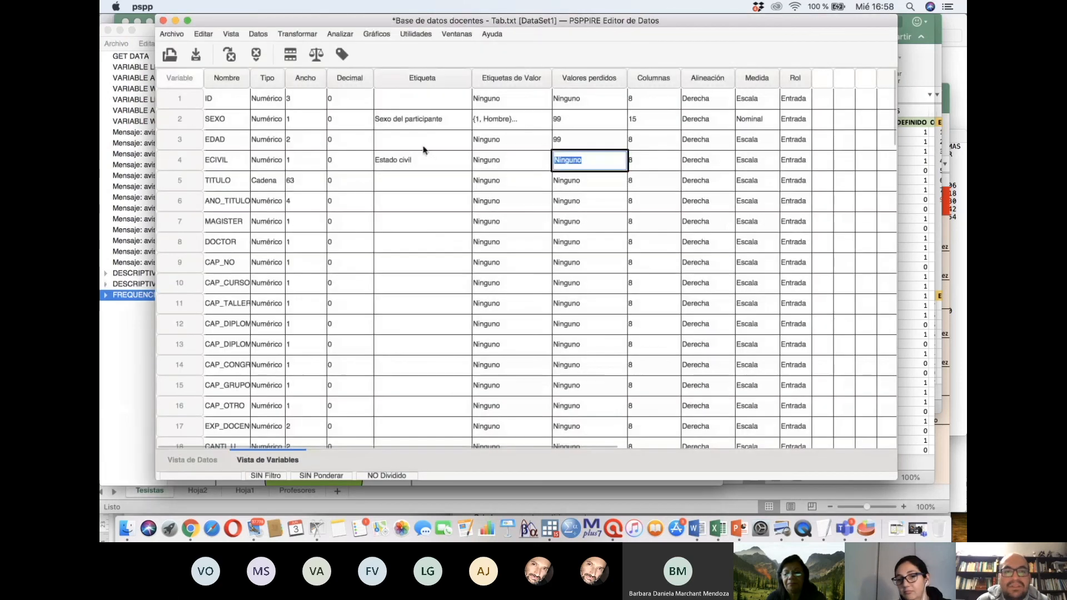
{"action": "left_click", "coordinate": [106, 208]}
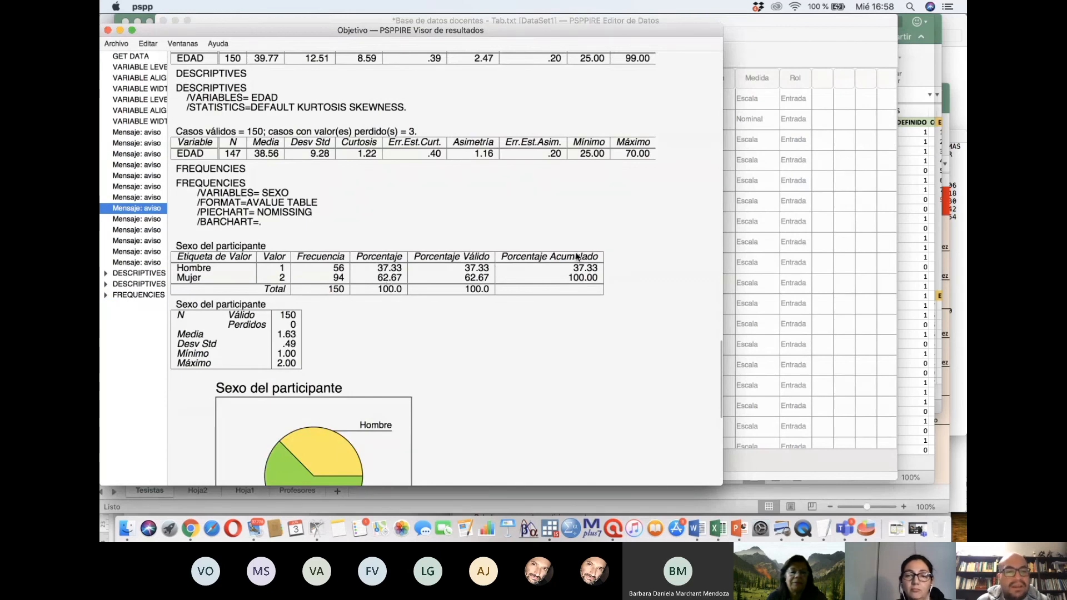
{"action": "scroll", "coordinate": [417, 333], "scroll_direction": "down", "scroll_amount": 8}
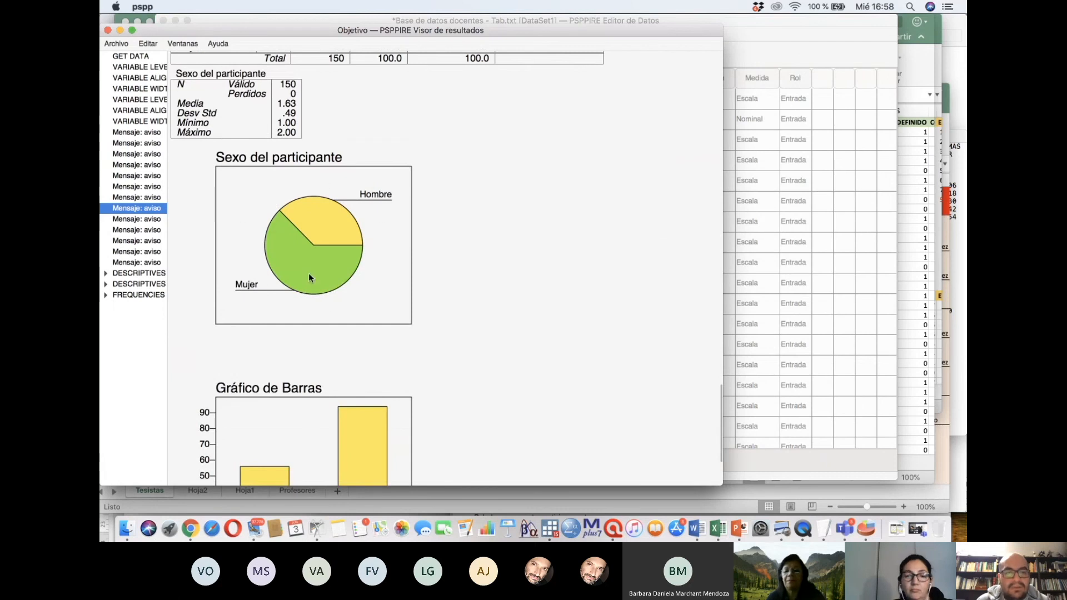
{"action": "scroll", "coordinate": [329, 270], "scroll_direction": "down", "scroll_amount": 2}
{"action": "scroll", "coordinate": [328, 270], "scroll_direction": "down", "scroll_amount": 2}
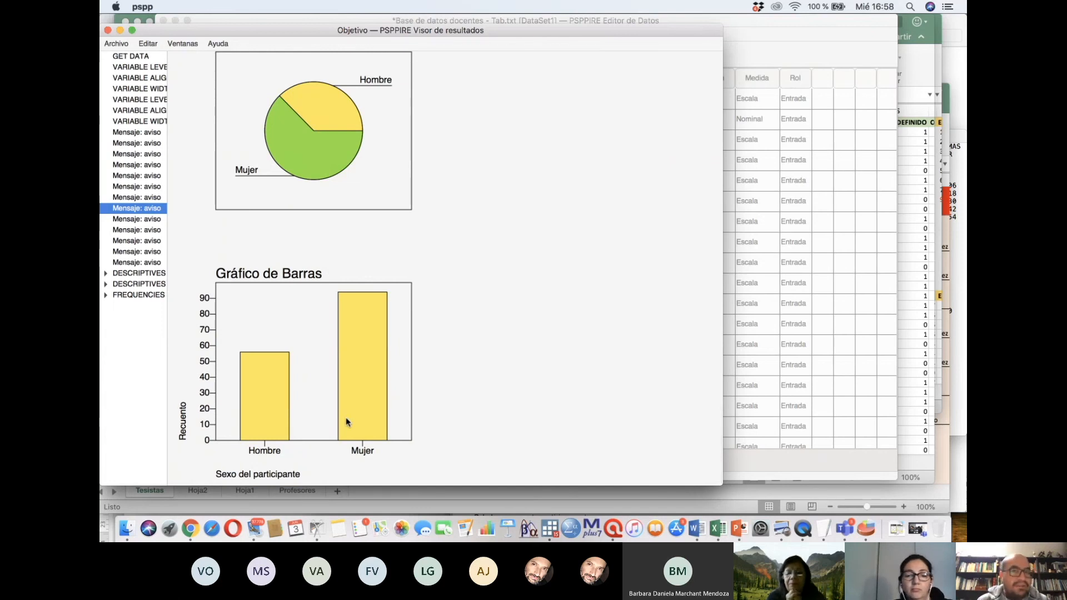
{"action": "scroll", "coordinate": [346, 422], "scroll_direction": "up", "scroll_amount": 3}
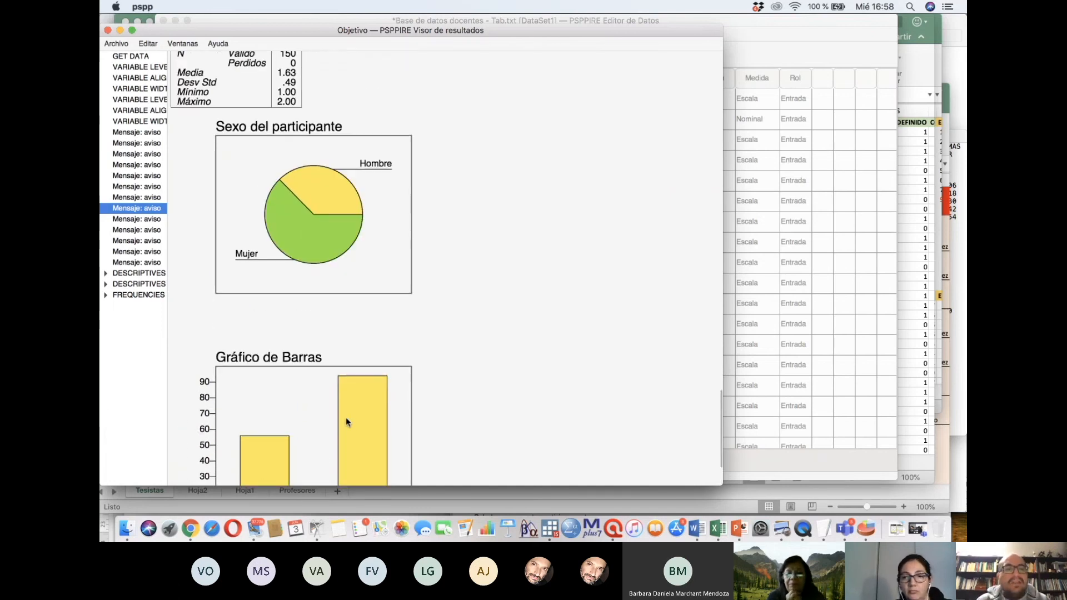
{"action": "scroll", "coordinate": [346, 423], "scroll_direction": "up", "scroll_amount": 1}
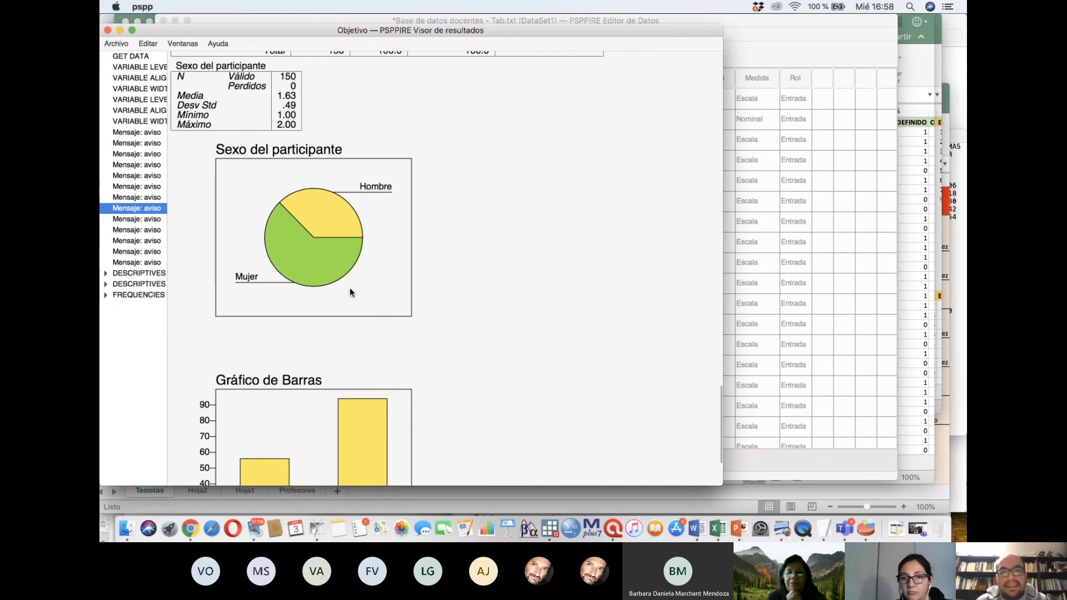
{"action": "scroll", "coordinate": [350, 290], "scroll_direction": "up", "scroll_amount": 2}
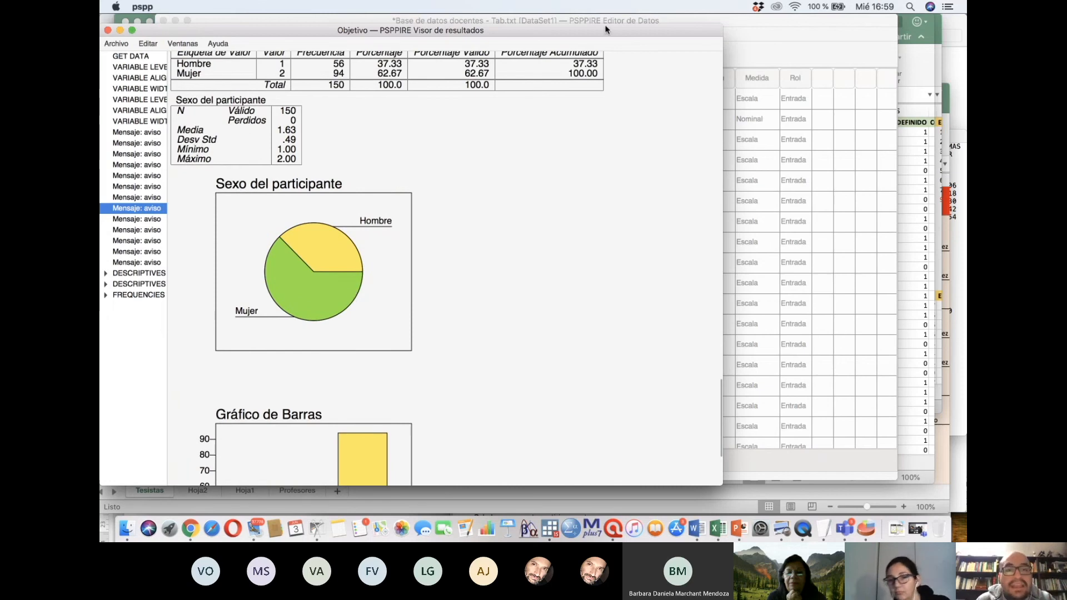
- Reopen the Frecuencias analysis from the data editor and review the statistics selected for SEXO against the output in the results viewer
{"action": "left_click", "coordinate": [542, 19]}
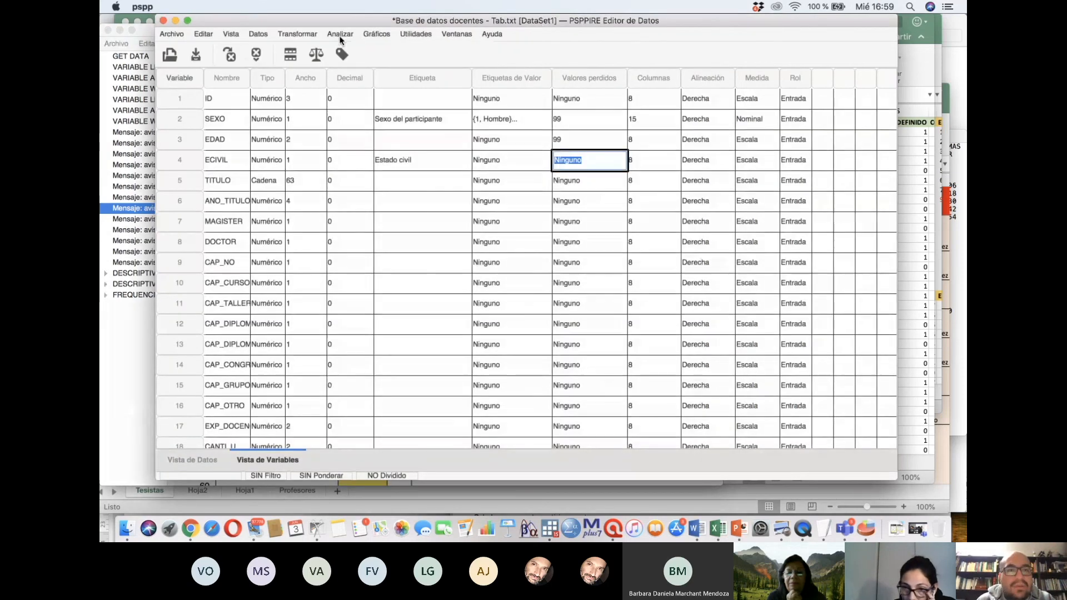
{"action": "left_click", "coordinate": [340, 34]}
{"action": "mouse_move", "coordinate": [355, 41]}
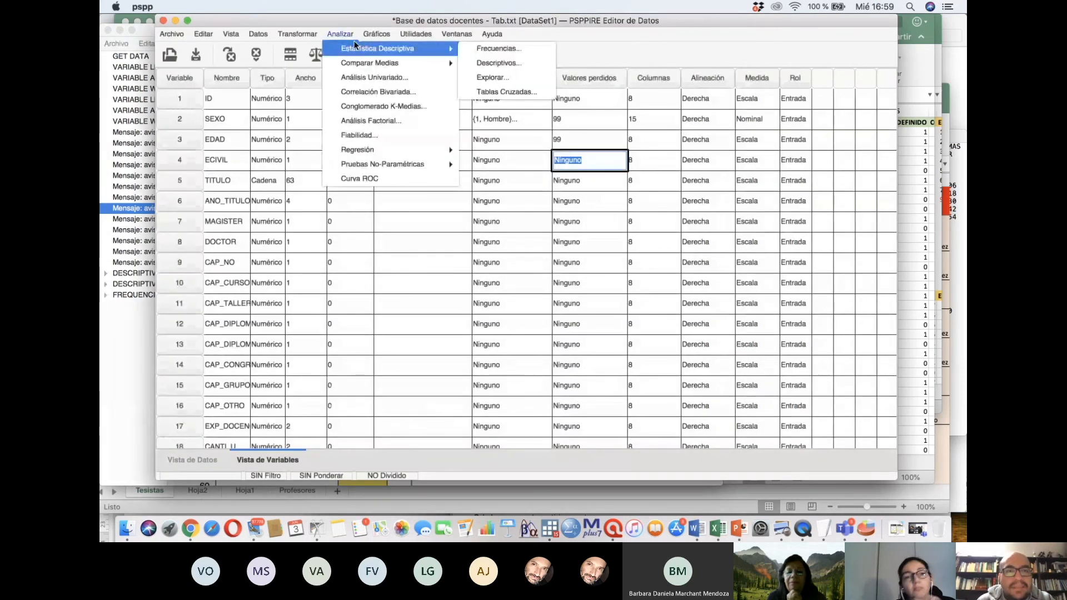
{"action": "left_click", "coordinate": [487, 45]}
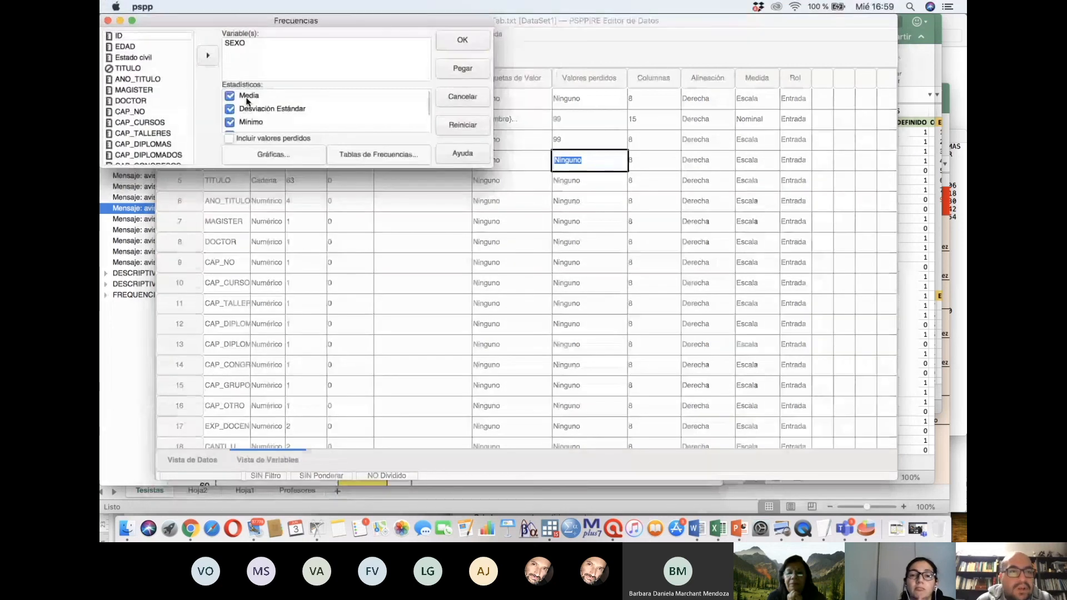
{"action": "scroll", "coordinate": [261, 113], "scroll_direction": "down", "scroll_amount": 1}
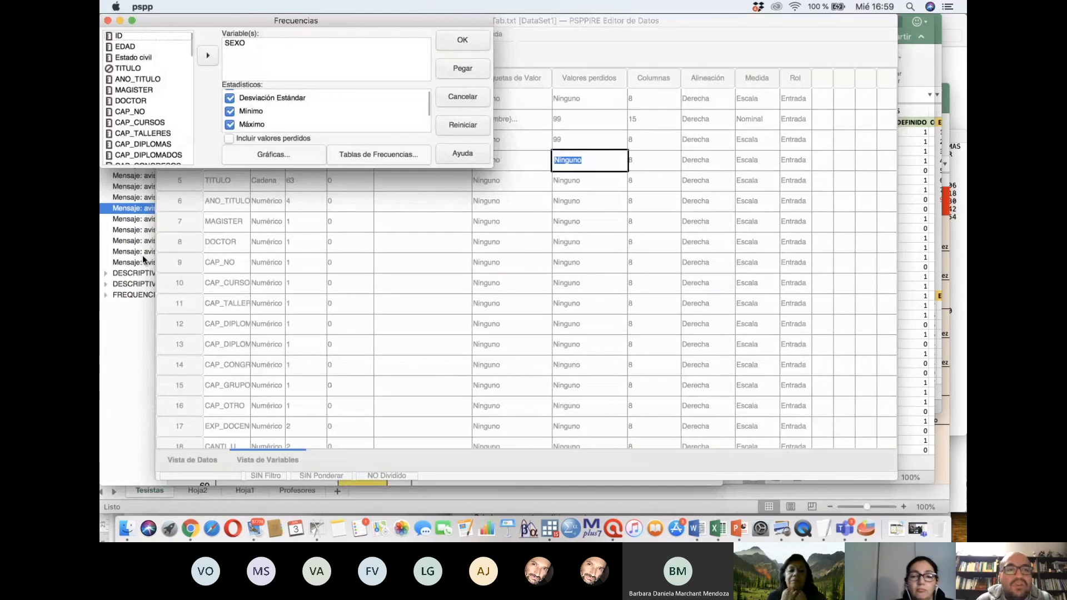
{"action": "key", "text": "Return"}
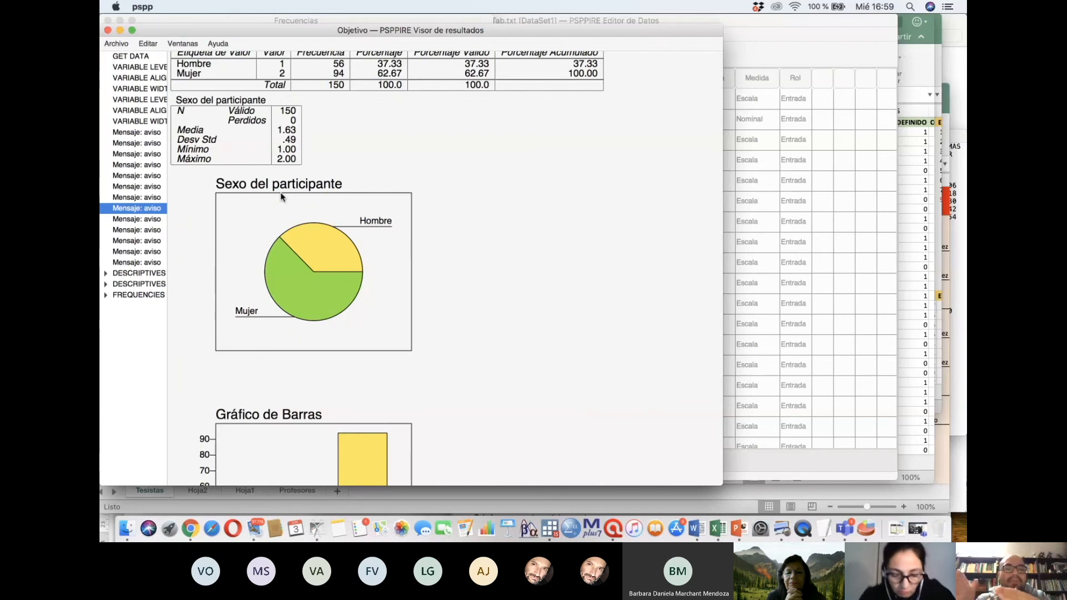
{"action": "left_click", "coordinate": [782, 21]}
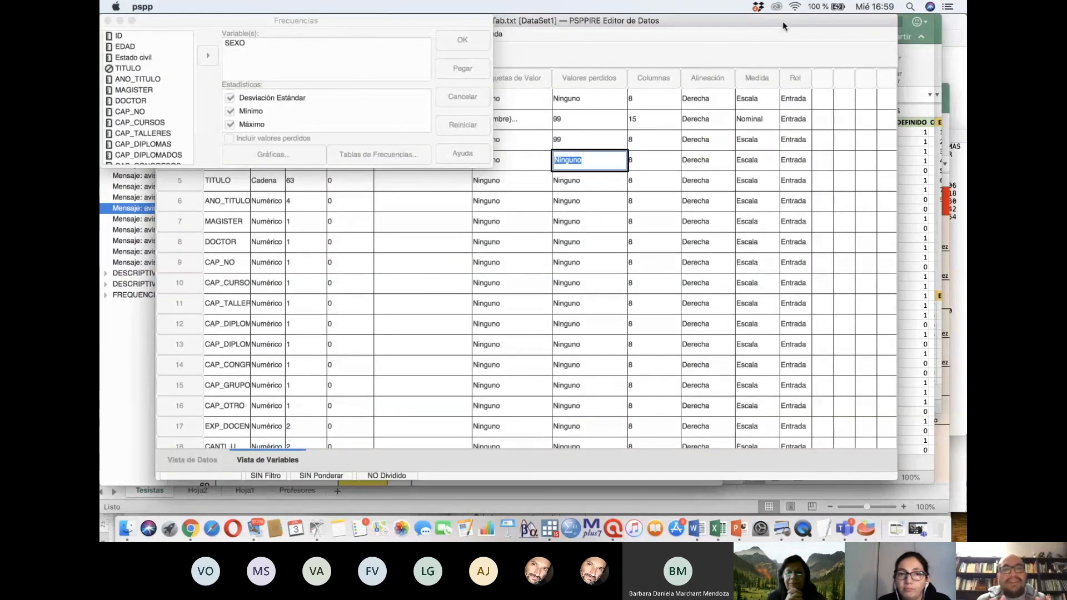